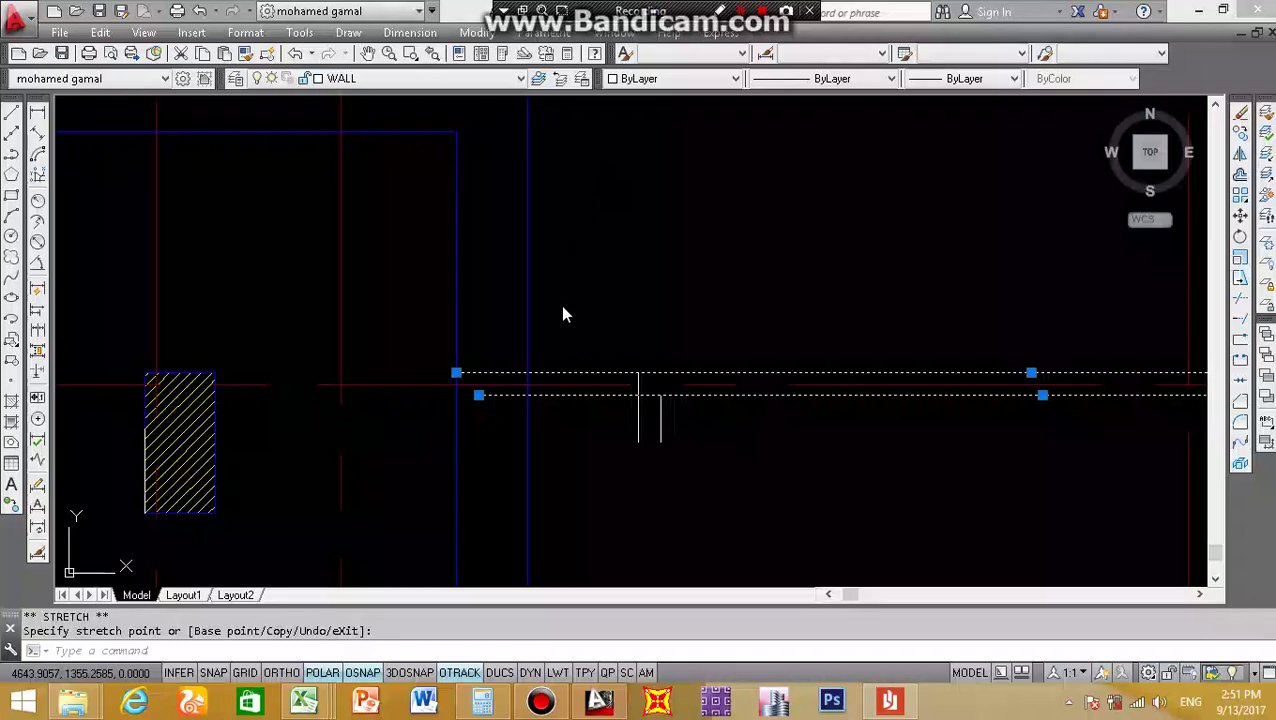
- Select the lower horizontal wall line, then cancel the selection without changing it
click(570, 336)
key(Escape)
key(Escape)
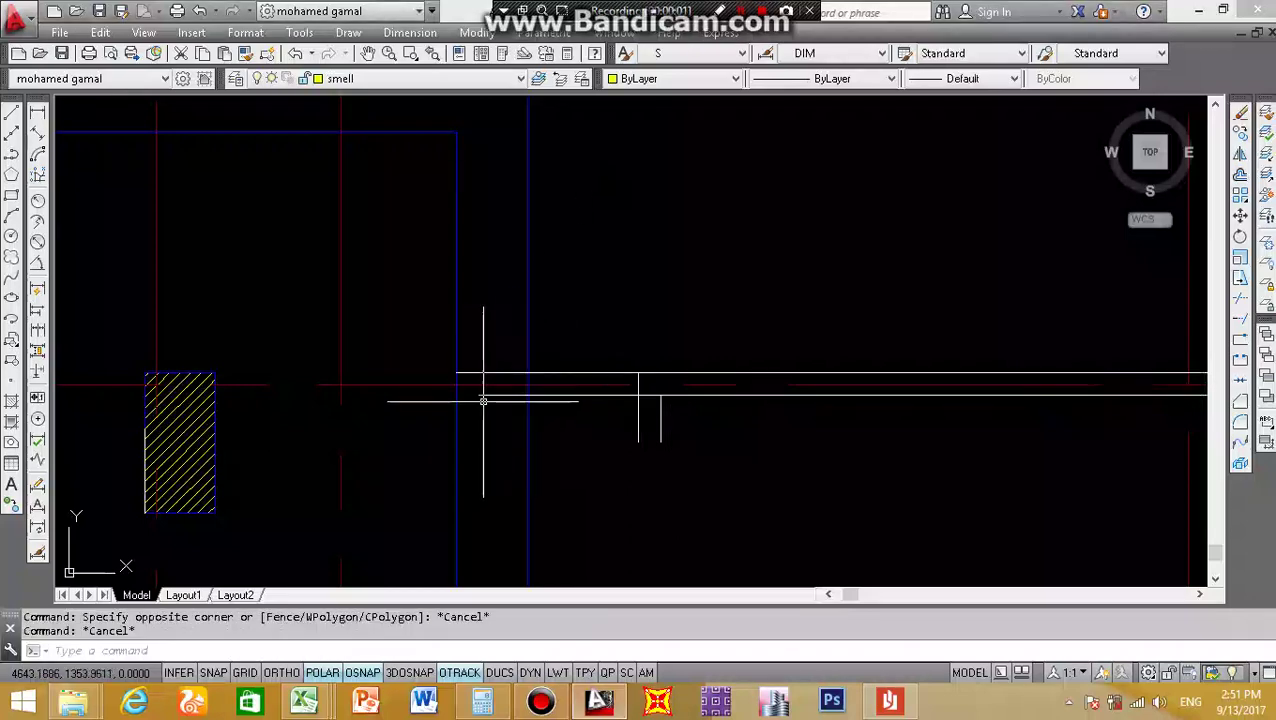
click(483, 395)
click(478, 395)
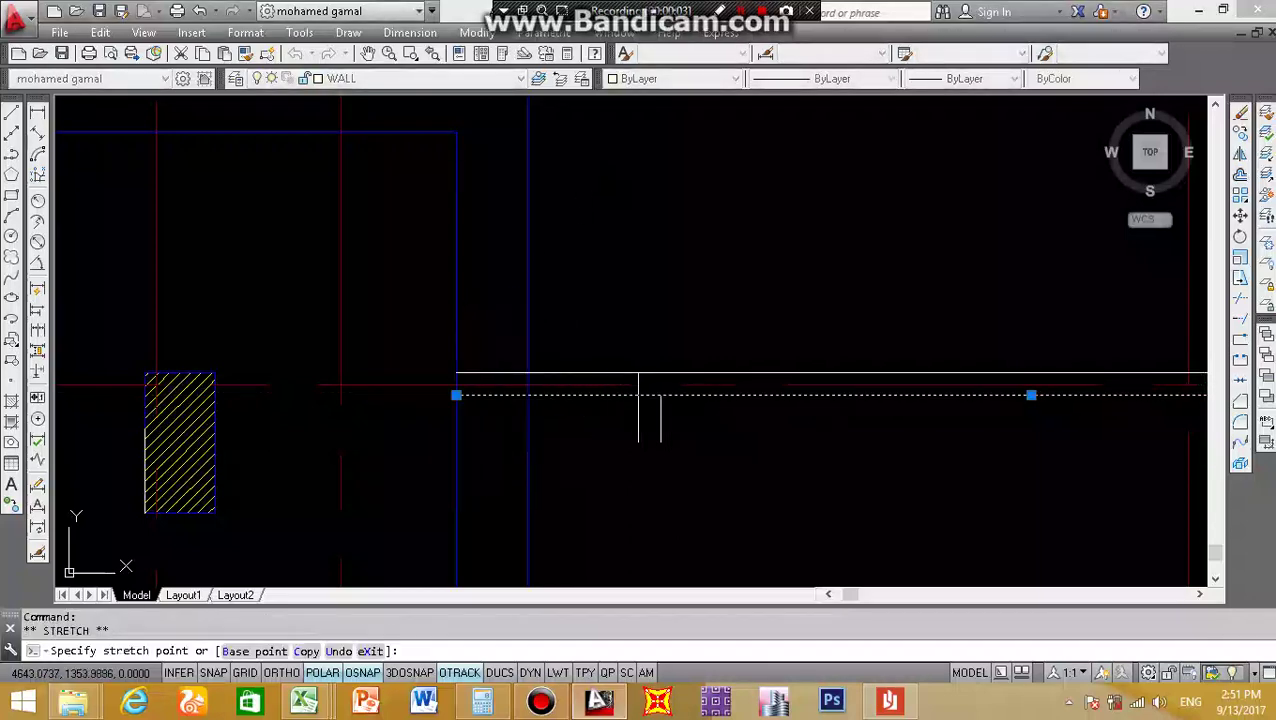
key(Escape)
scroll(620, 398, up, 1)
scroll(620, 398, up, 1)
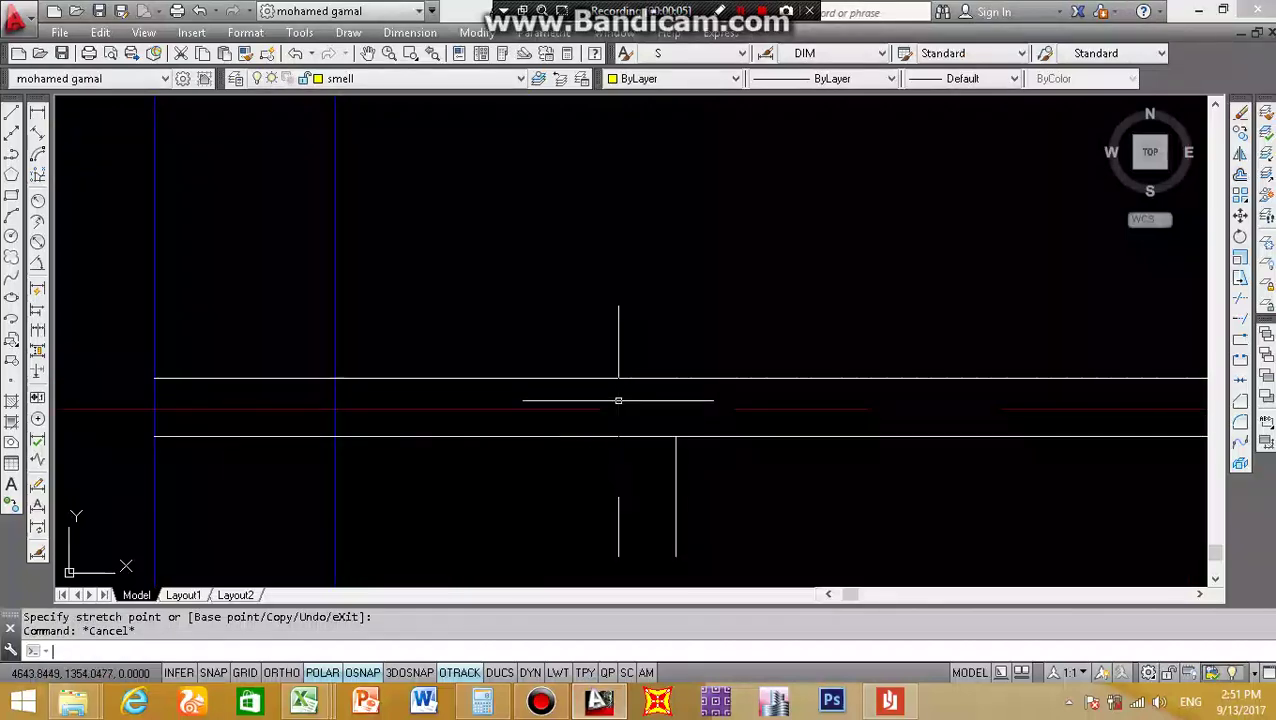
- Erase the short vertical wall stub with the Trim command's eRase option
text(tr)
key(Return)
key(Return)
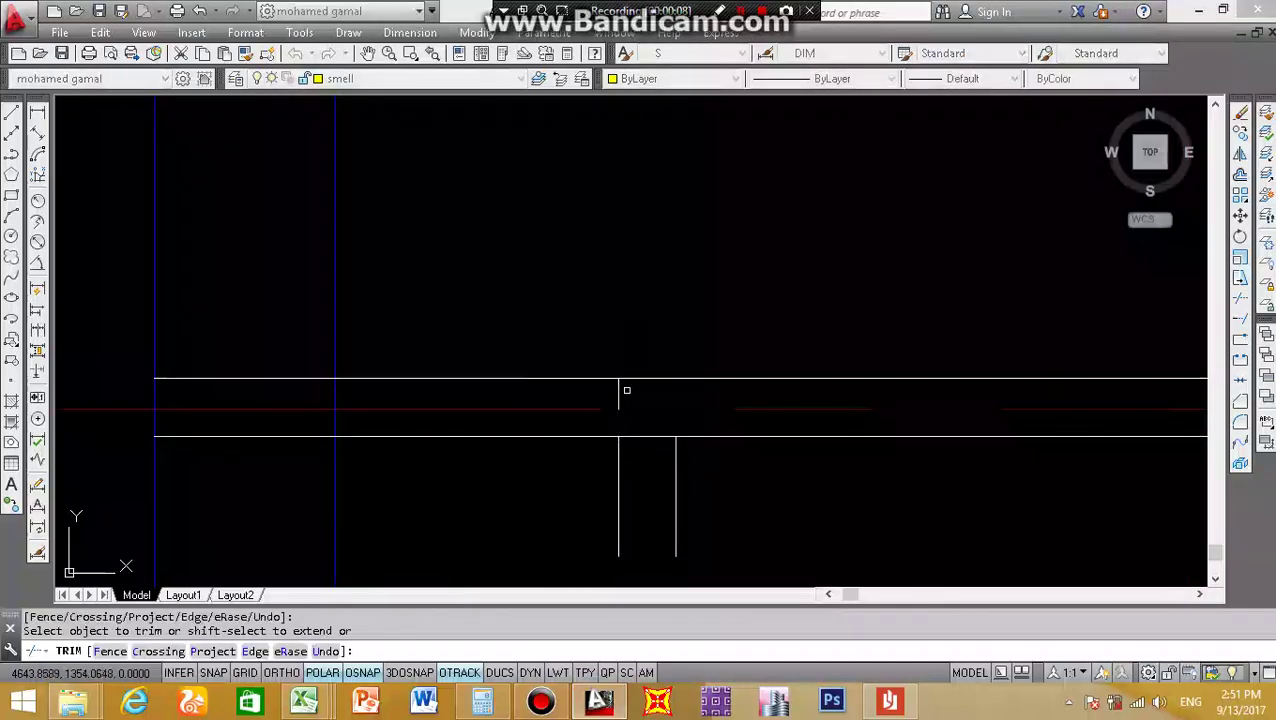
text(r)
key(Return)
click(624, 390)
click(586, 396)
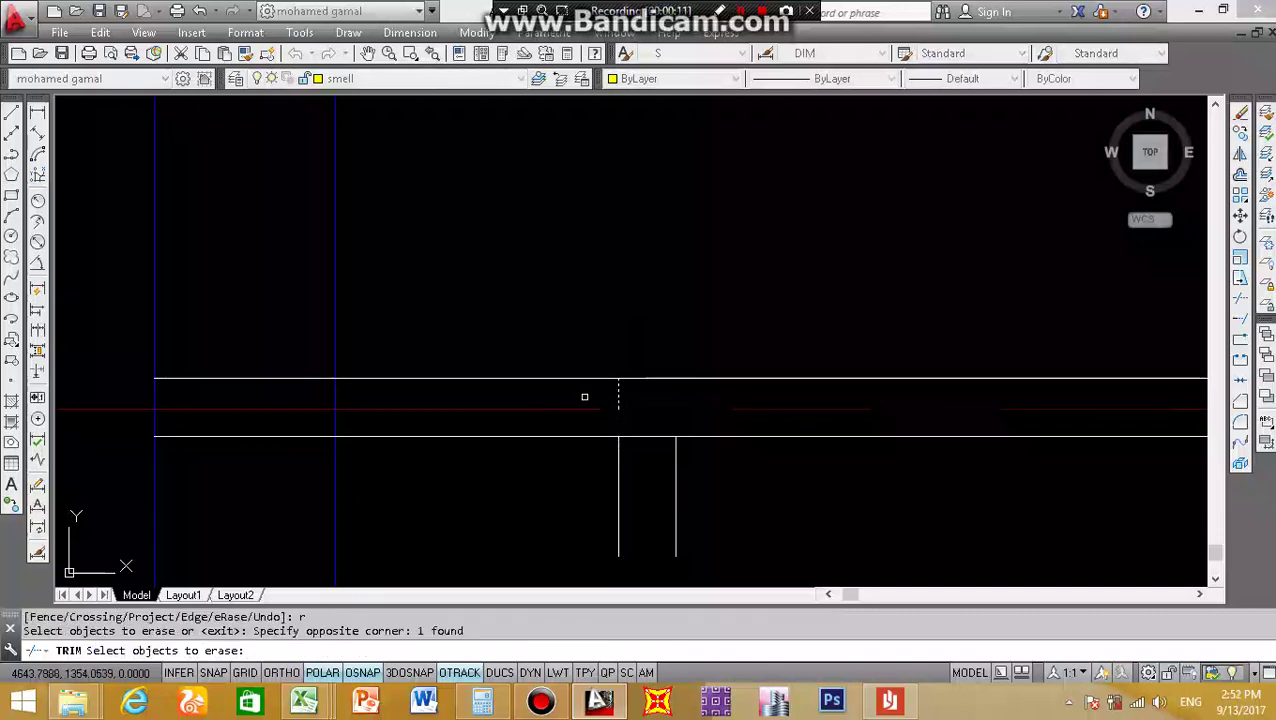
key(Return)
scroll(581, 396, down, 5)
scroll(524, 373, up, 3)
key(Escape)
- Restart Trim with all objects as edges and cut back a lower-left wall piece
scroll(553, 374, up, 2)
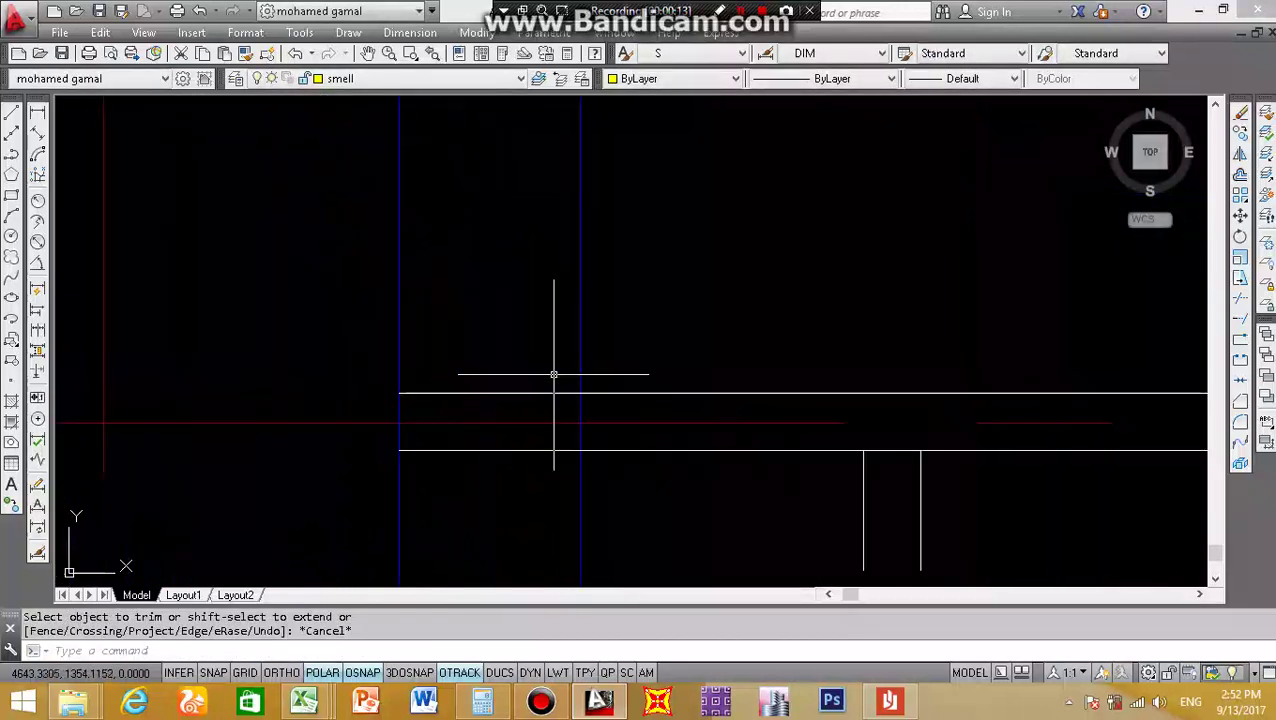
text(tr)
key(Return)
key(Return)
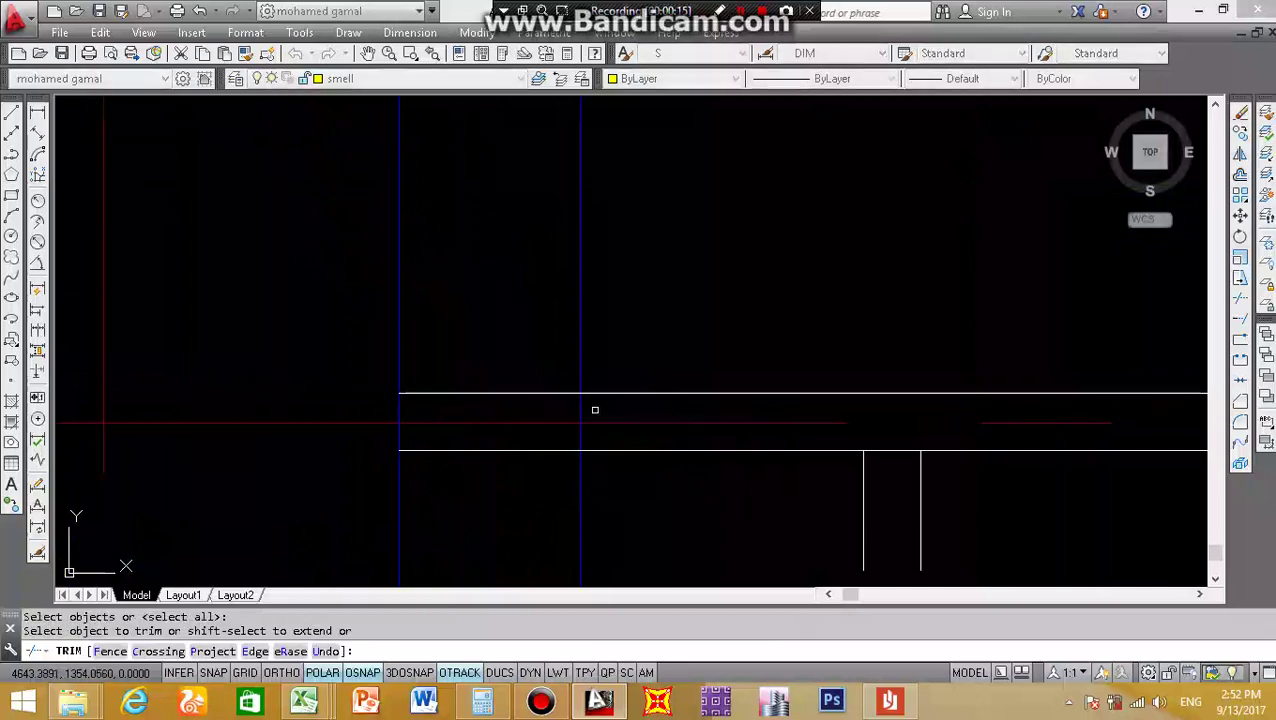
click(386, 440)
scroll(487, 342, down, 2)
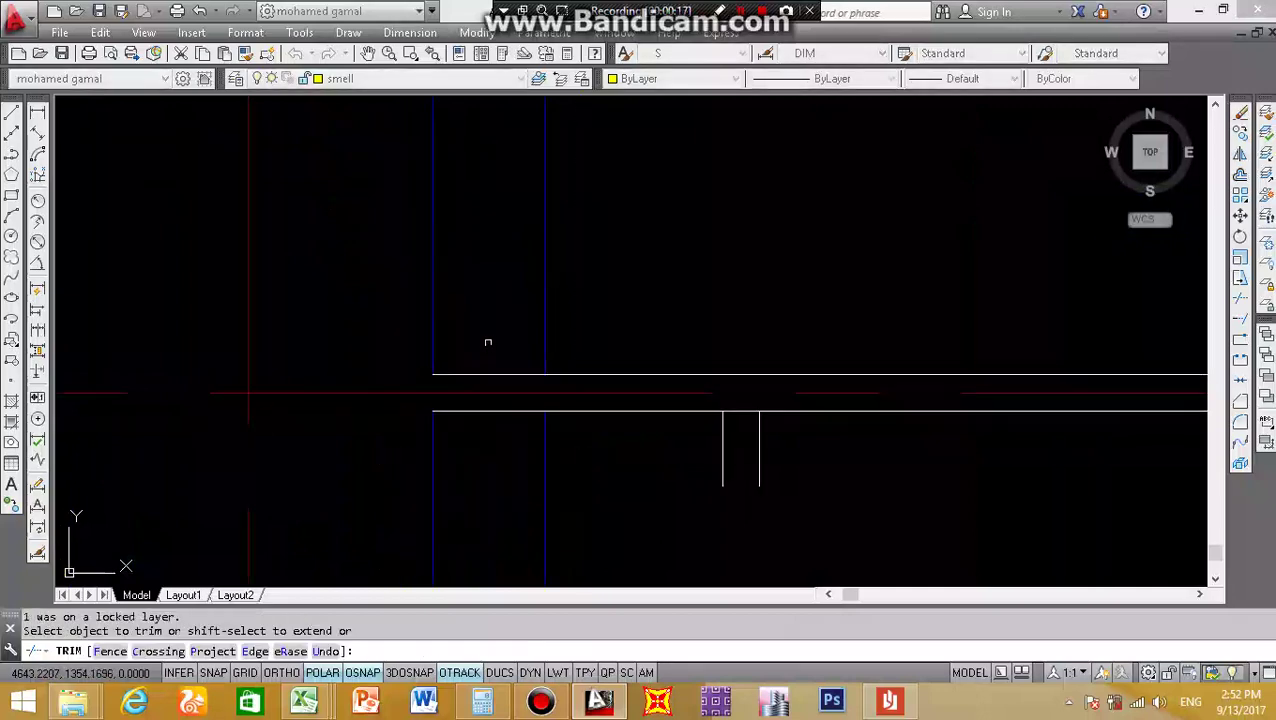
scroll(569, 379, down, 5)
scroll(569, 379, down, 3)
- End the trim and select several staircase lines on the WALL layer
scroll(558, 469, down, 7)
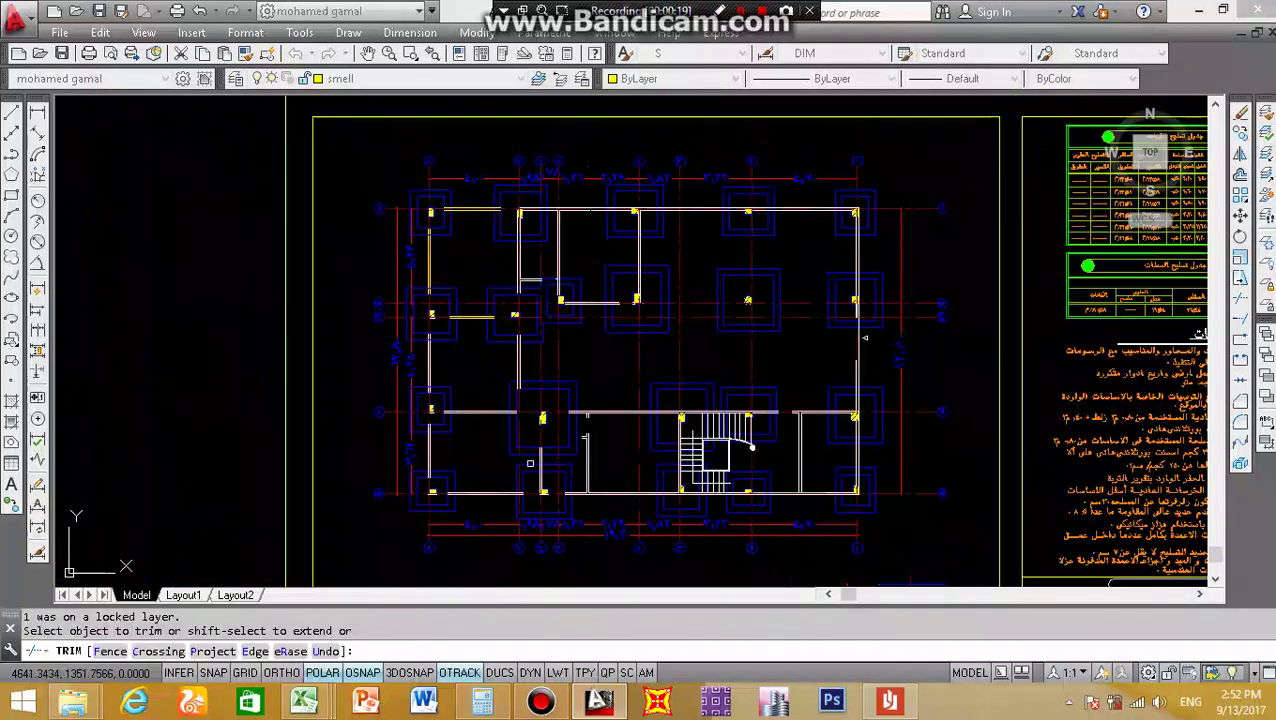
scroll(614, 408, up, 7)
scroll(900, 407, down, 2)
scroll(1062, 440, up, 5)
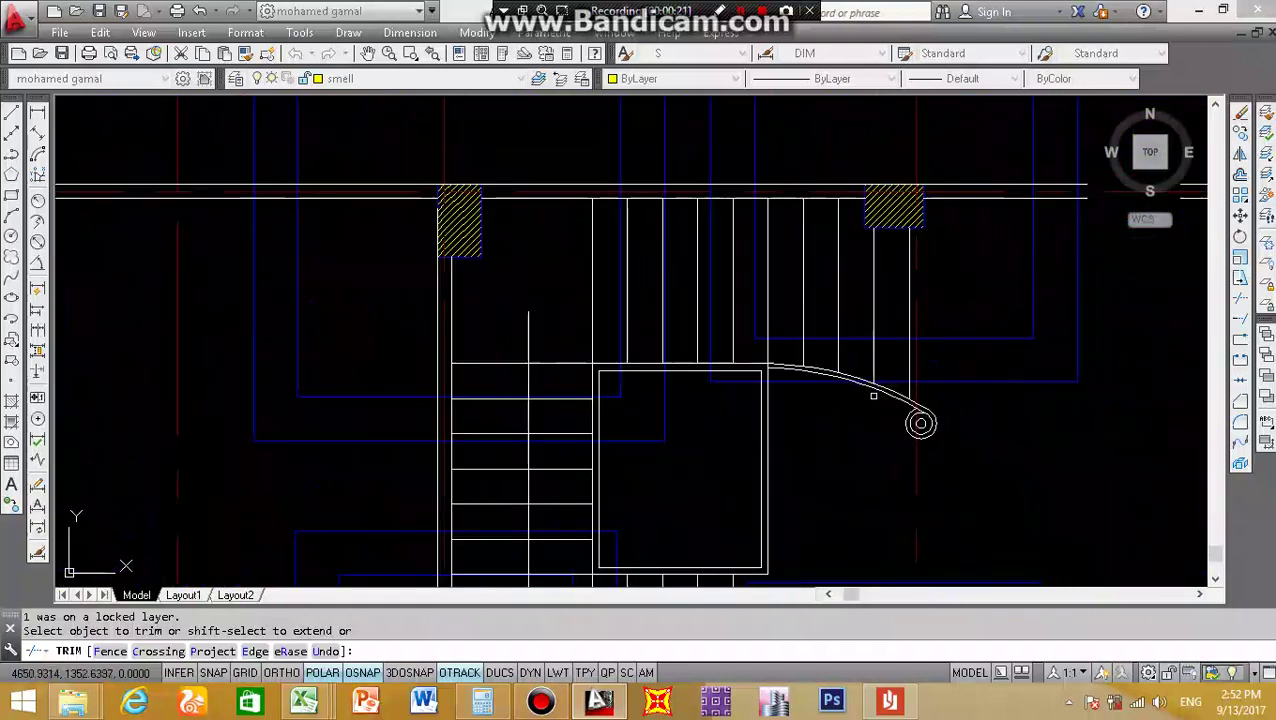
key(Escape)
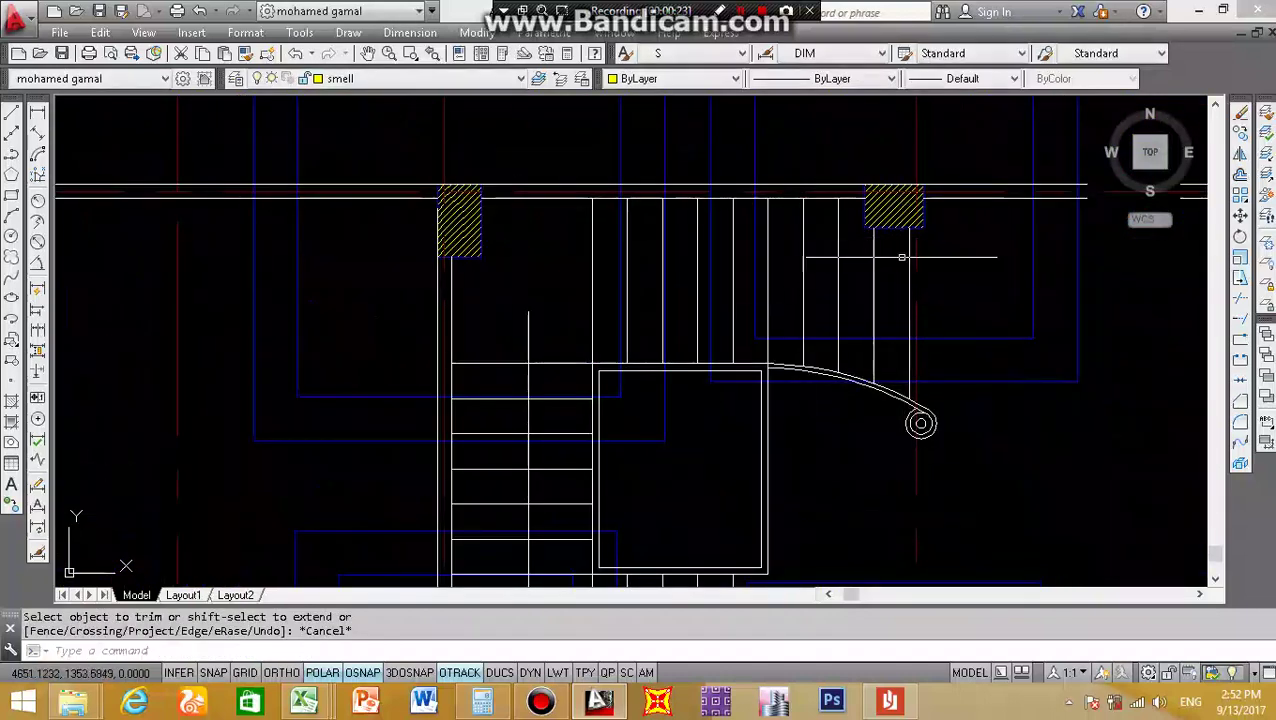
click(902, 265)
click(900, 265)
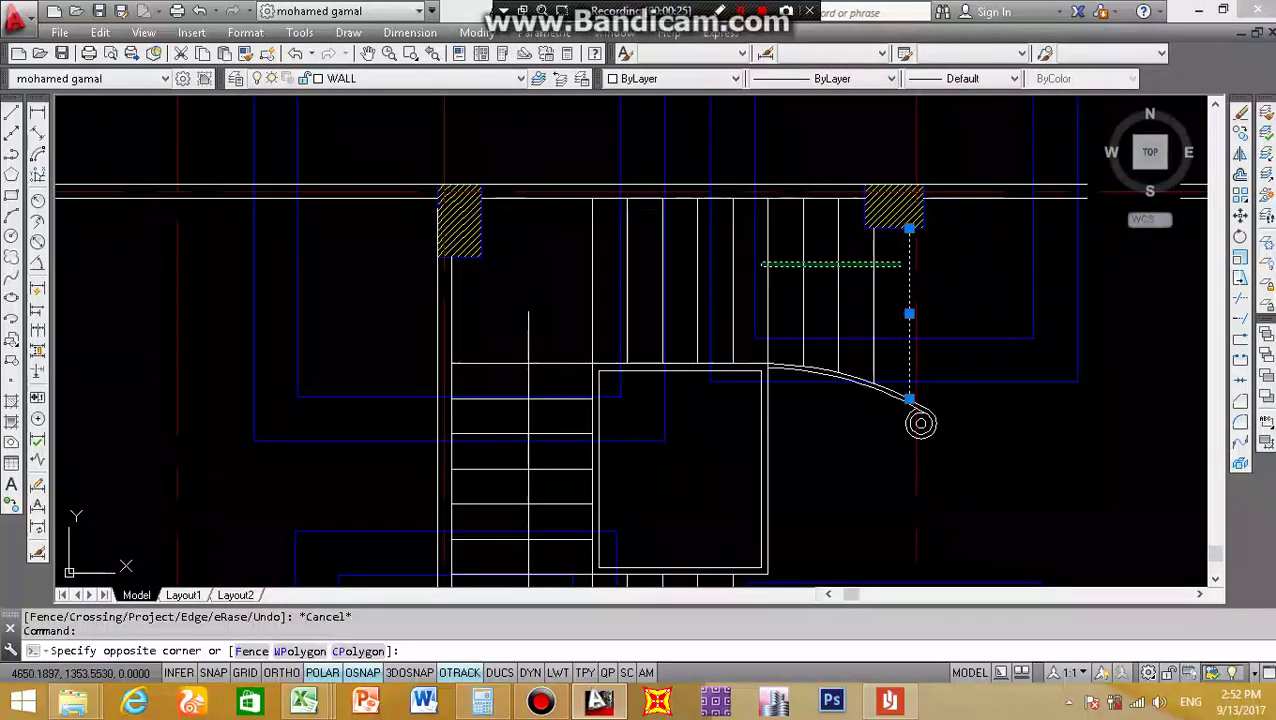
click(785, 265)
click(767, 256)
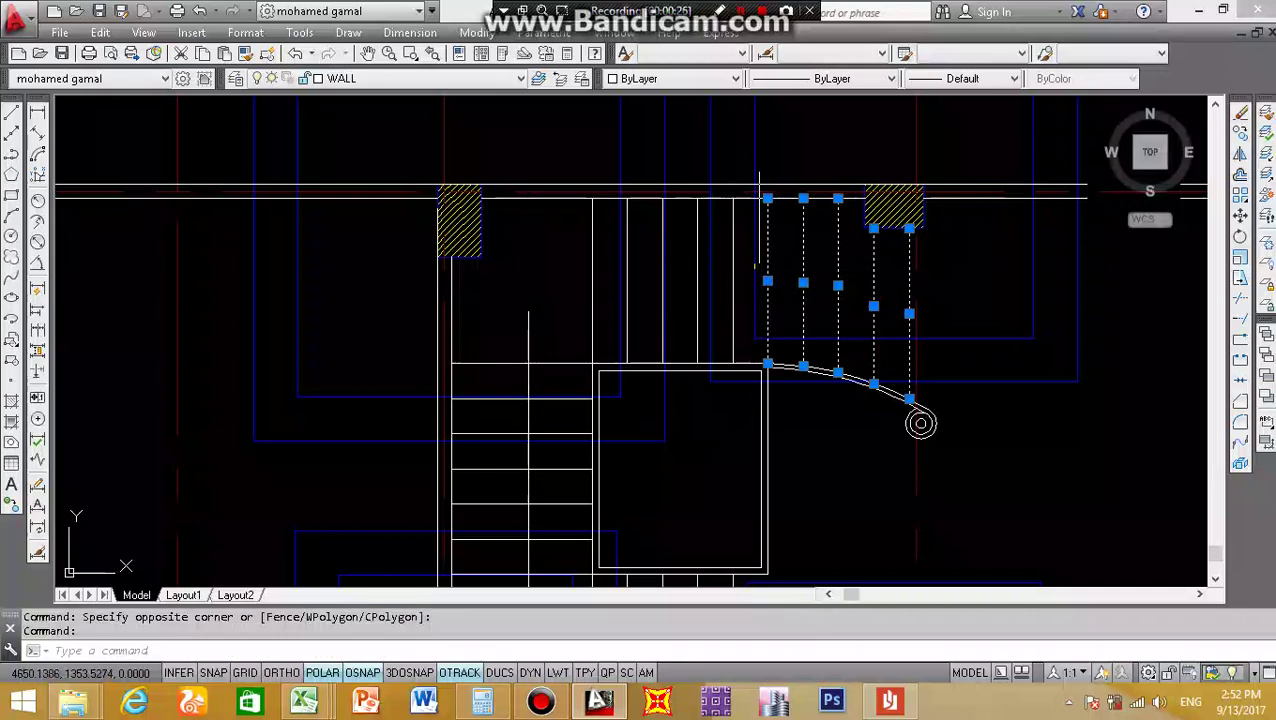
click(747, 256)
click(722, 272)
click(700, 256)
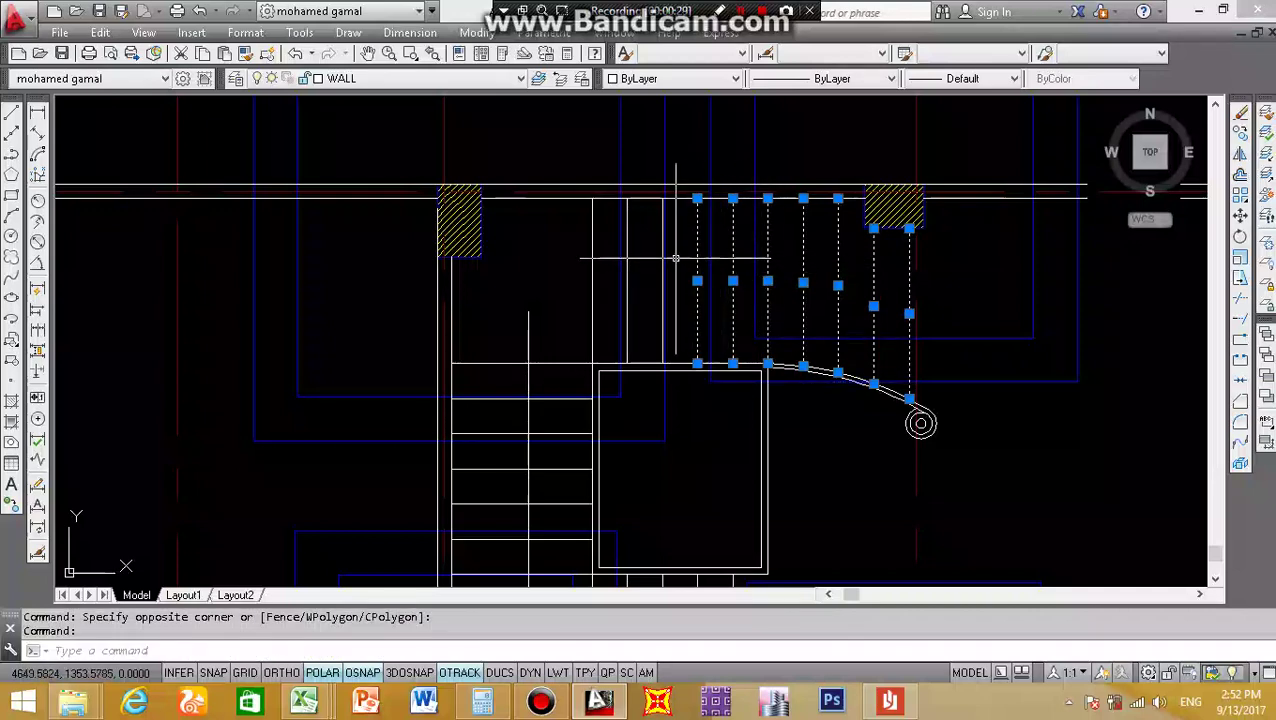
- Isolate the WALL layer and delete all 37 staircase objects with a window
scroll(690, 255, up, 1)
scroll(660, 253, up, 5)
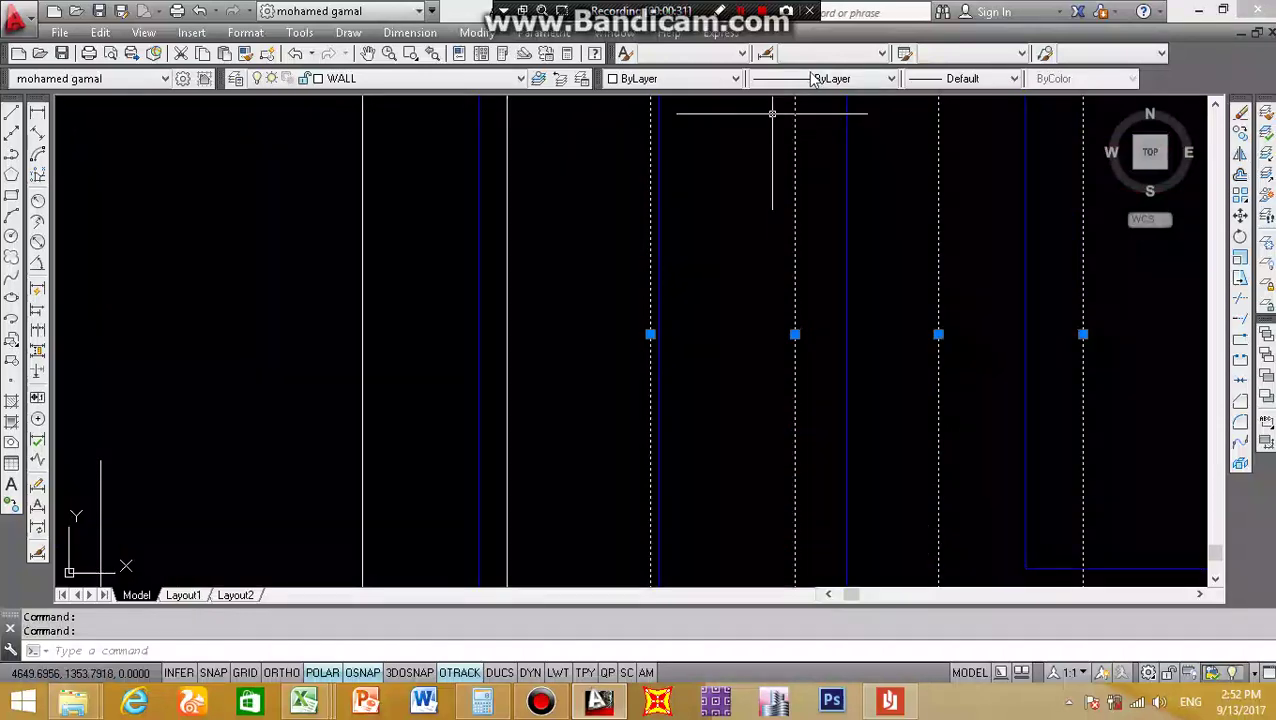
click(1268, 168)
scroll(889, 239, down, 3)
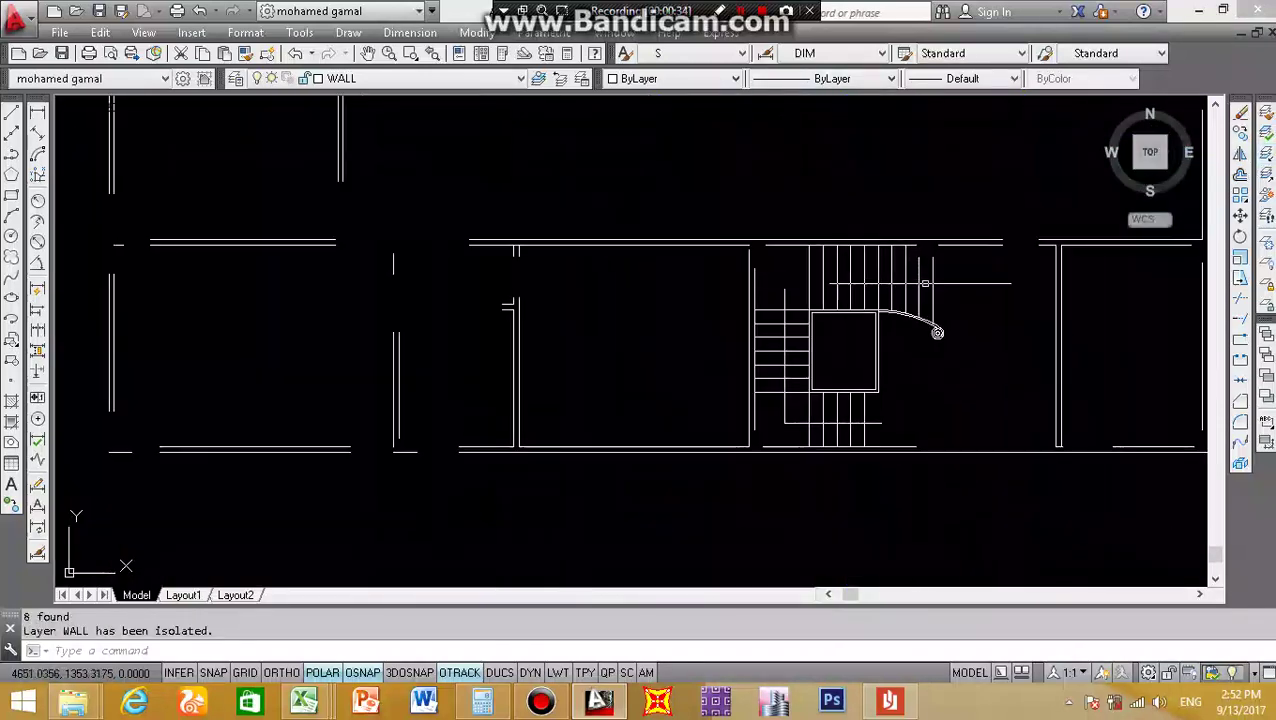
scroll(905, 260, up, 4)
click(918, 252)
scroll(845, 410, down, 1)
scroll(845, 408, down, 3)
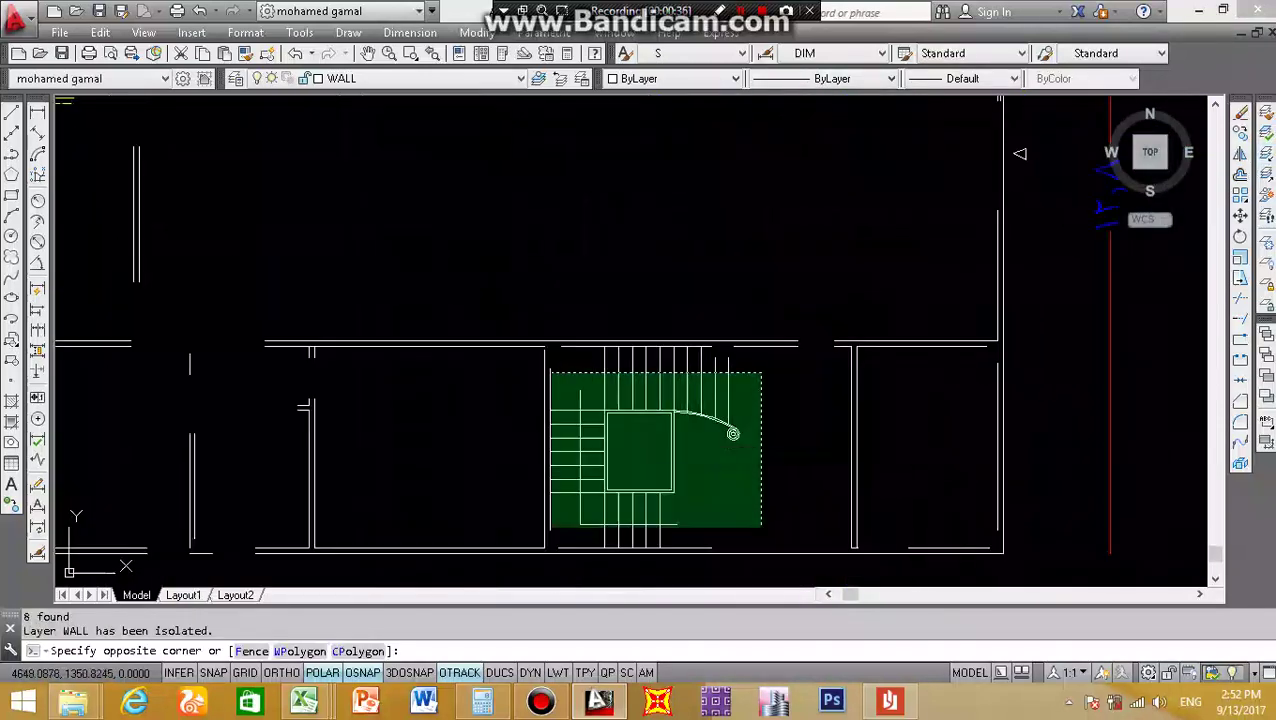
click(573, 535)
key(Delete)
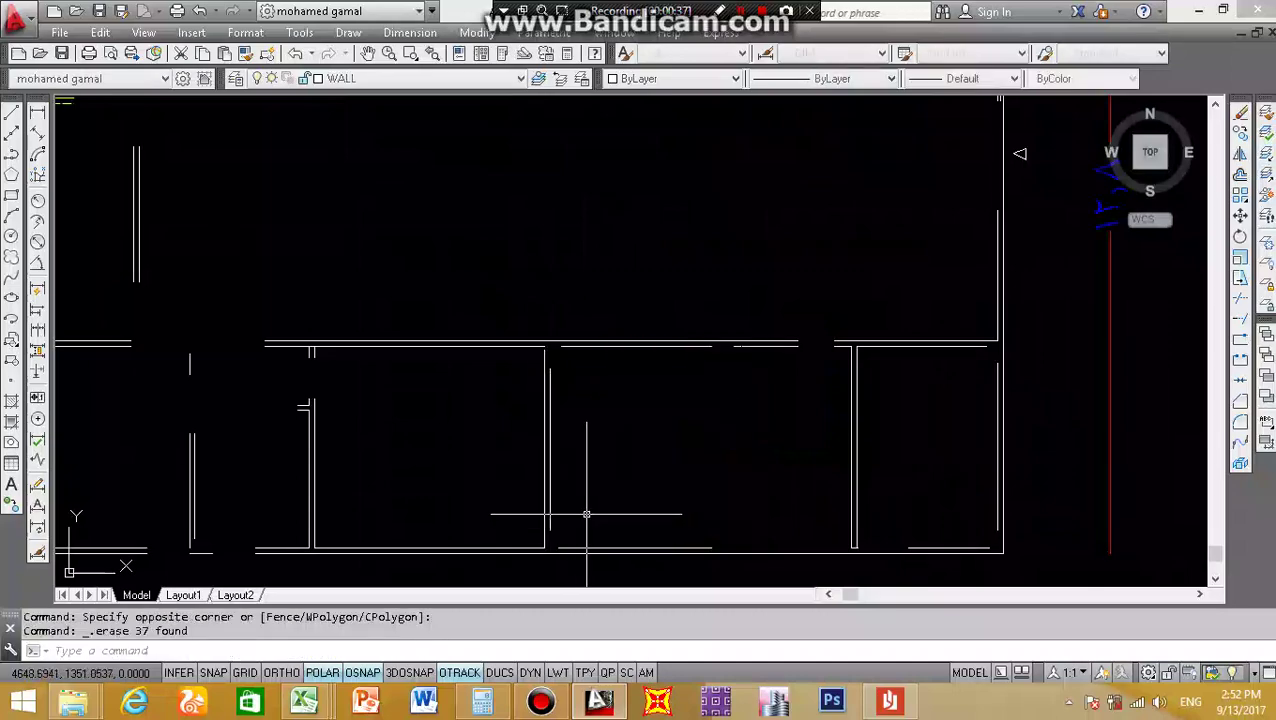
- Restore all hidden layers with Layer Previous so the full plan shows again
click(561, 79)
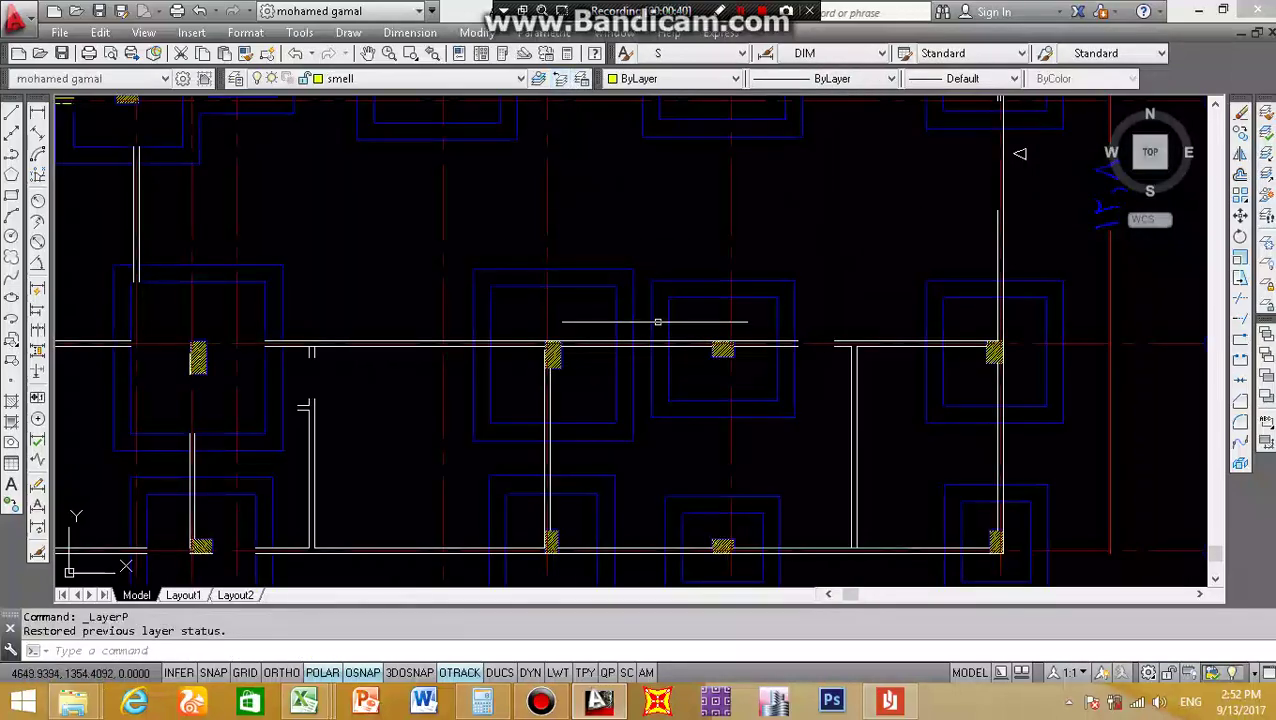
scroll(555, 313, down, 1)
scroll(555, 313, down, 3)
scroll(555, 313, up, 5)
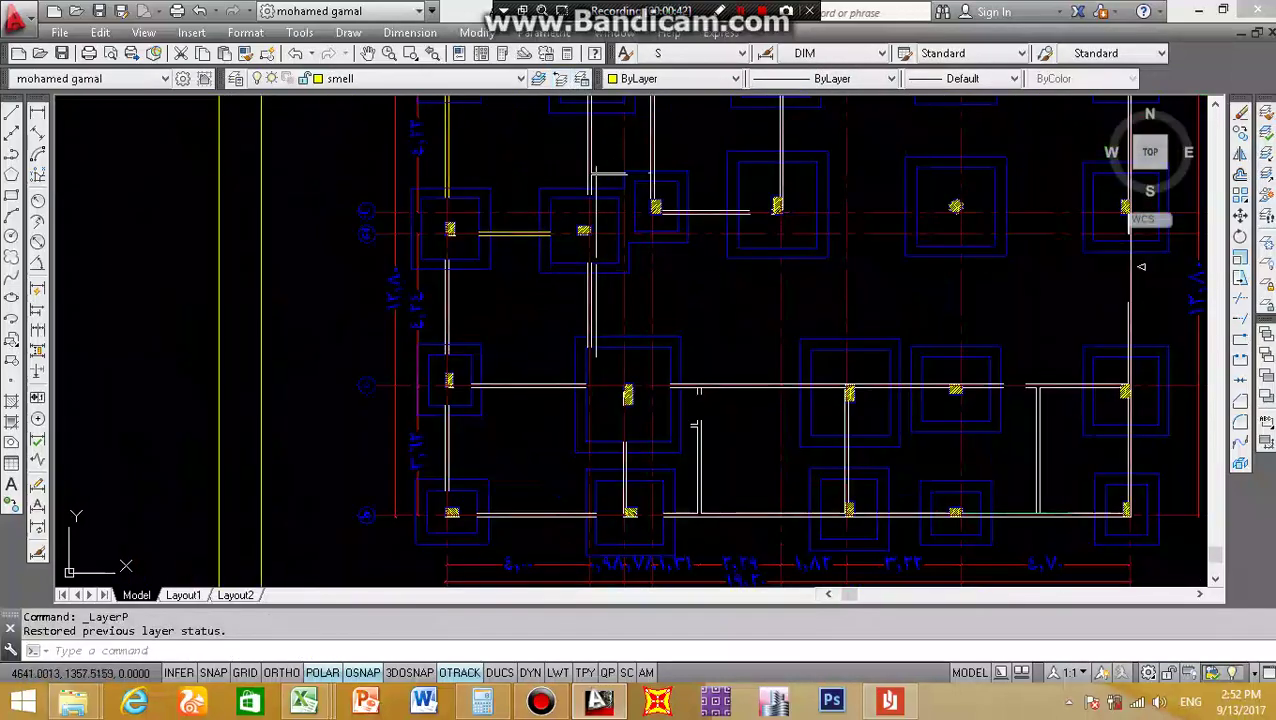
scroll(577, 341, up, 2)
scroll(577, 341, up, 2)
scroll(601, 341, up, 1)
scroll(603, 341, down, 1)
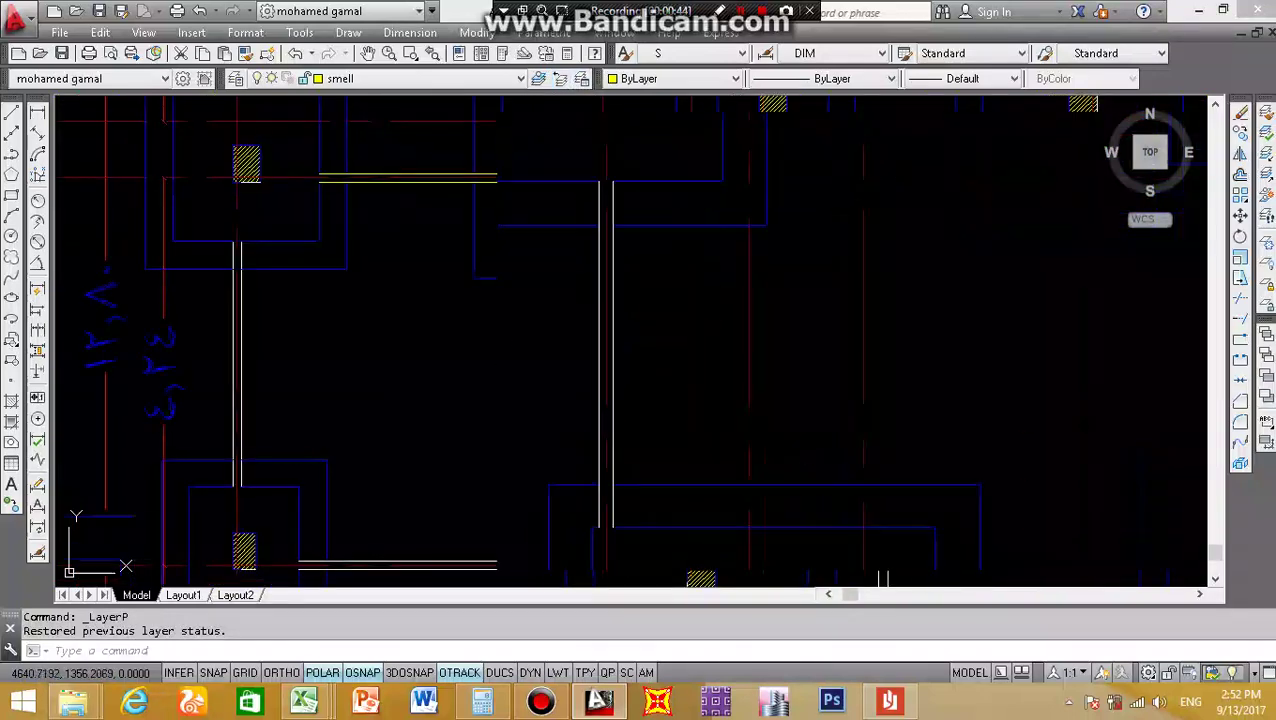
scroll(600, 340, up, 2)
- Colour both lines of the vertical wall up to the upper-left footing Yellow
click(624, 336)
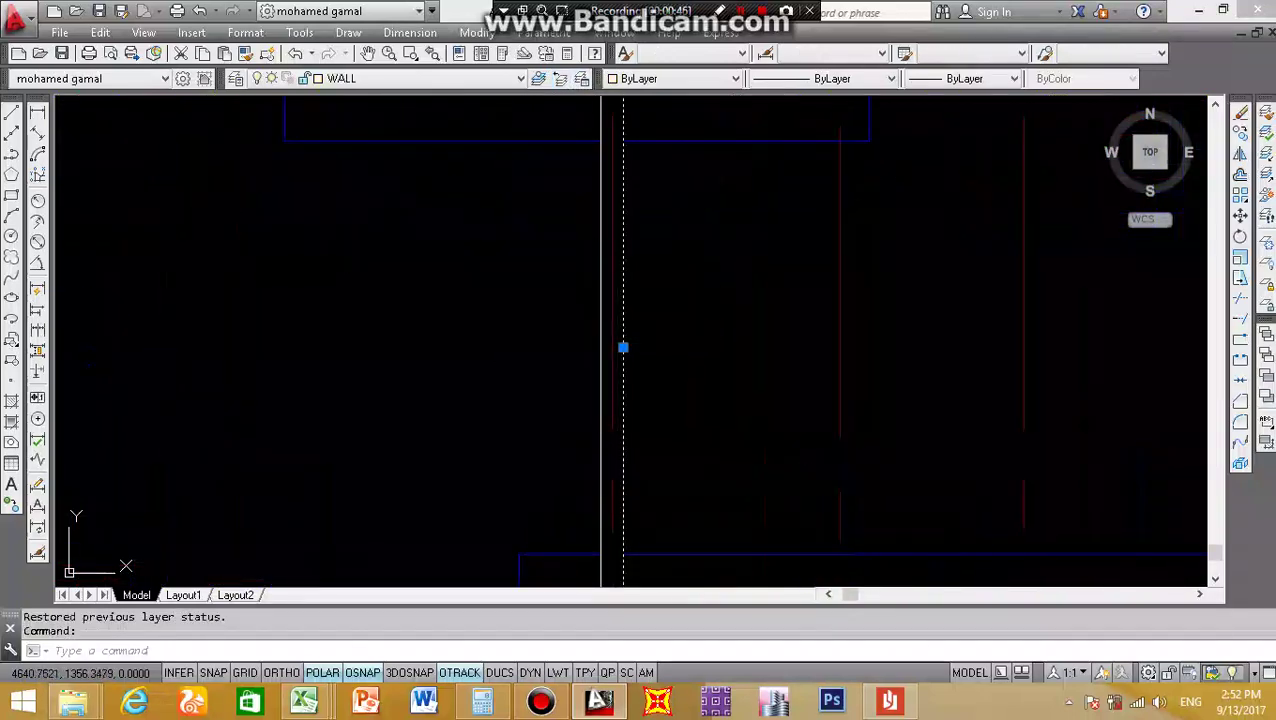
click(596, 336)
click(578, 298)
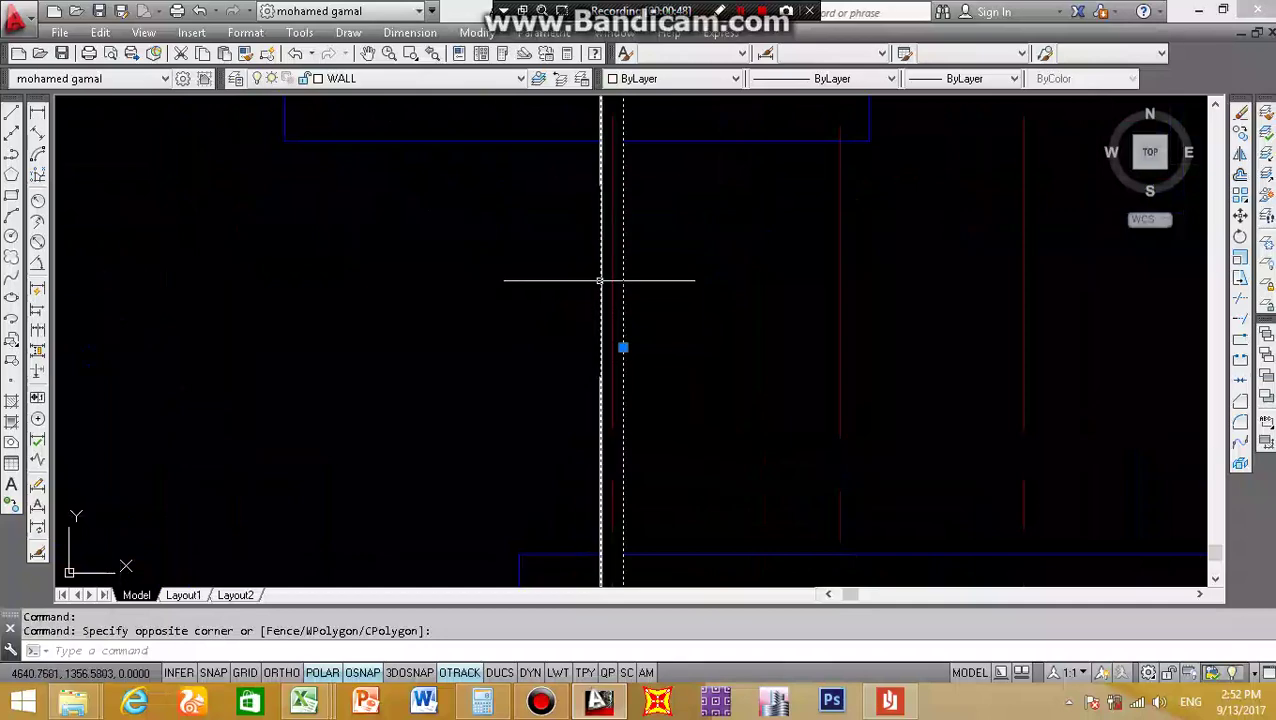
scroll(500, 320, down, 3)
scroll(205, 333, up, 5)
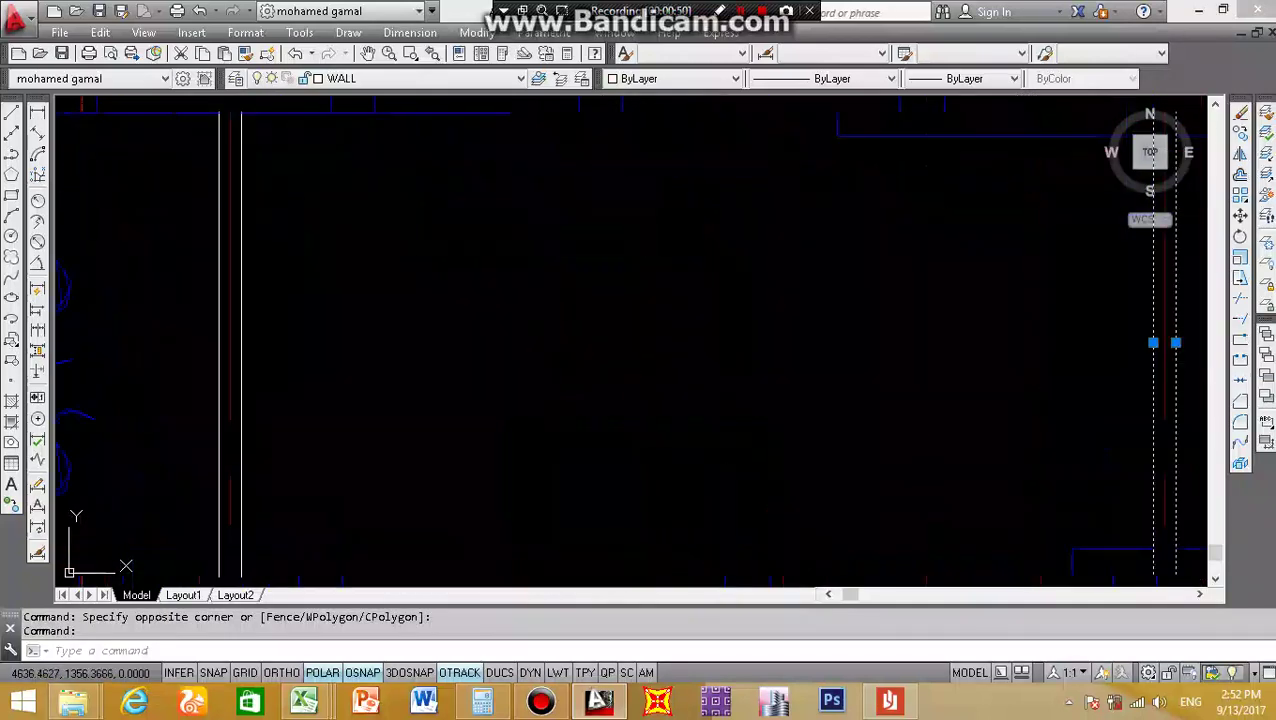
click(257, 335)
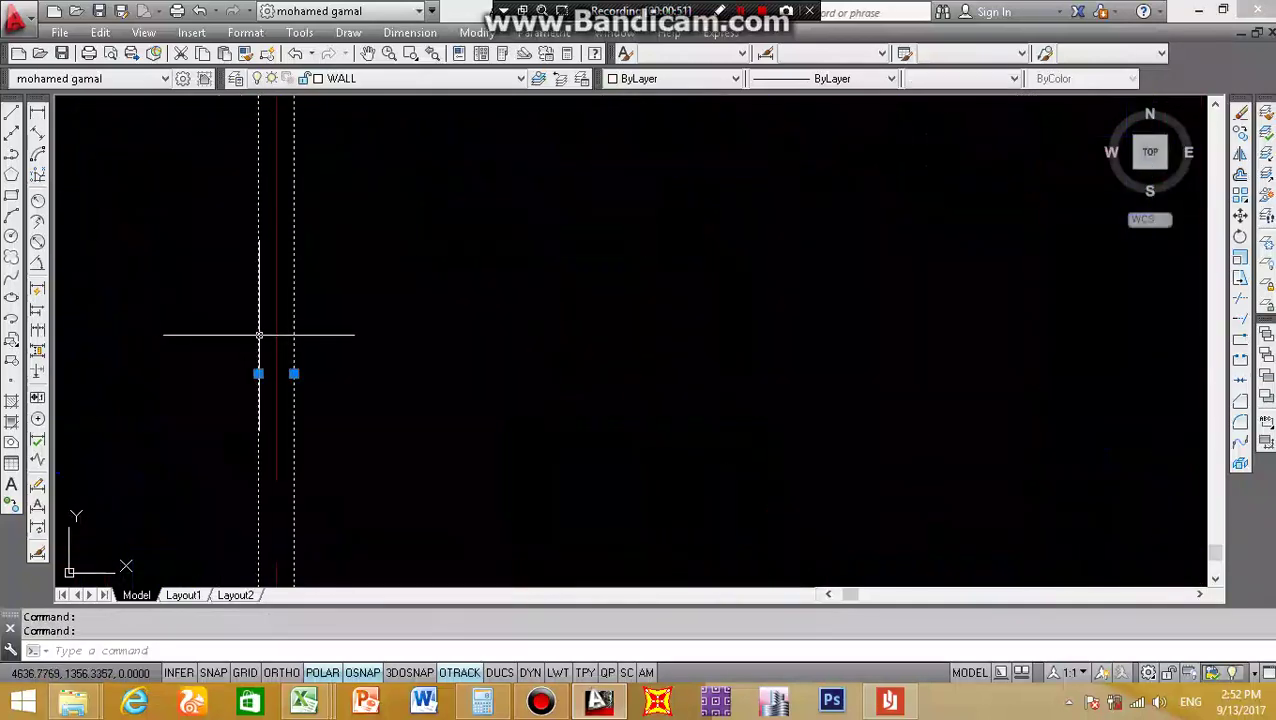
scroll(384, 341, down, 5)
scroll(493, 367, up, 2)
scroll(493, 367, up, 2)
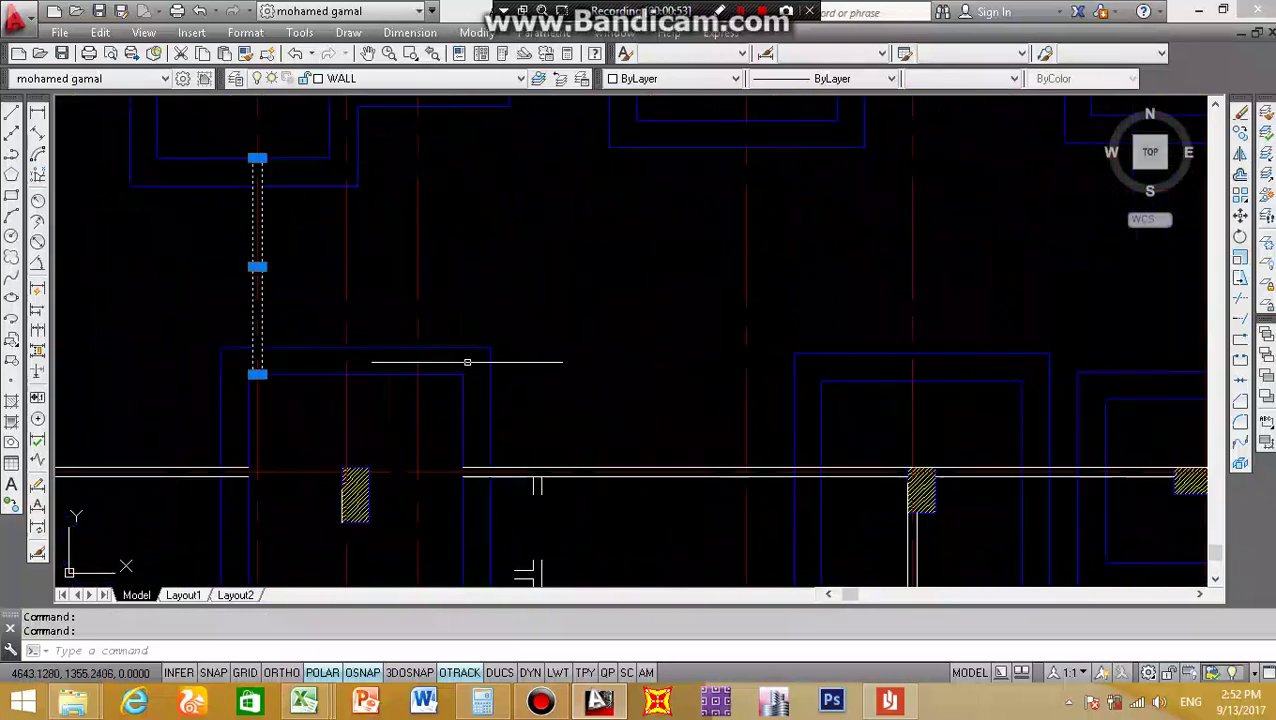
click(640, 78)
click(650, 142)
key(Escape)
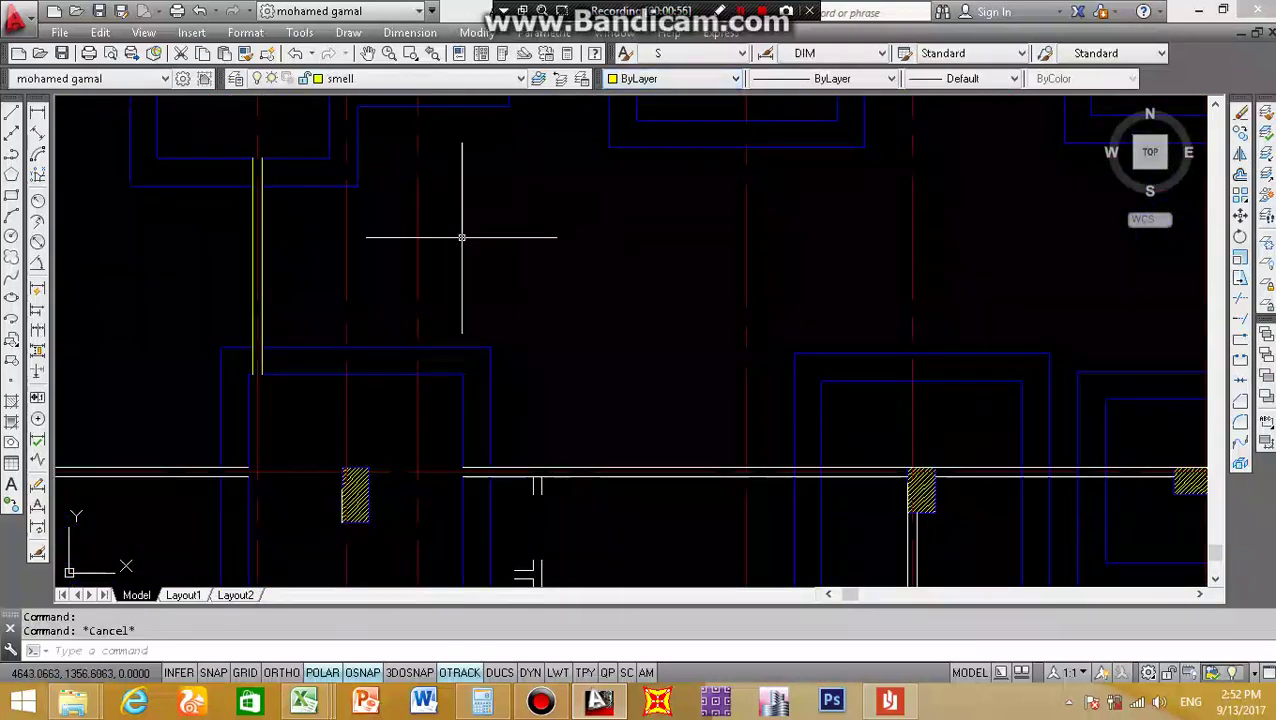
scroll(461, 237, down, 5)
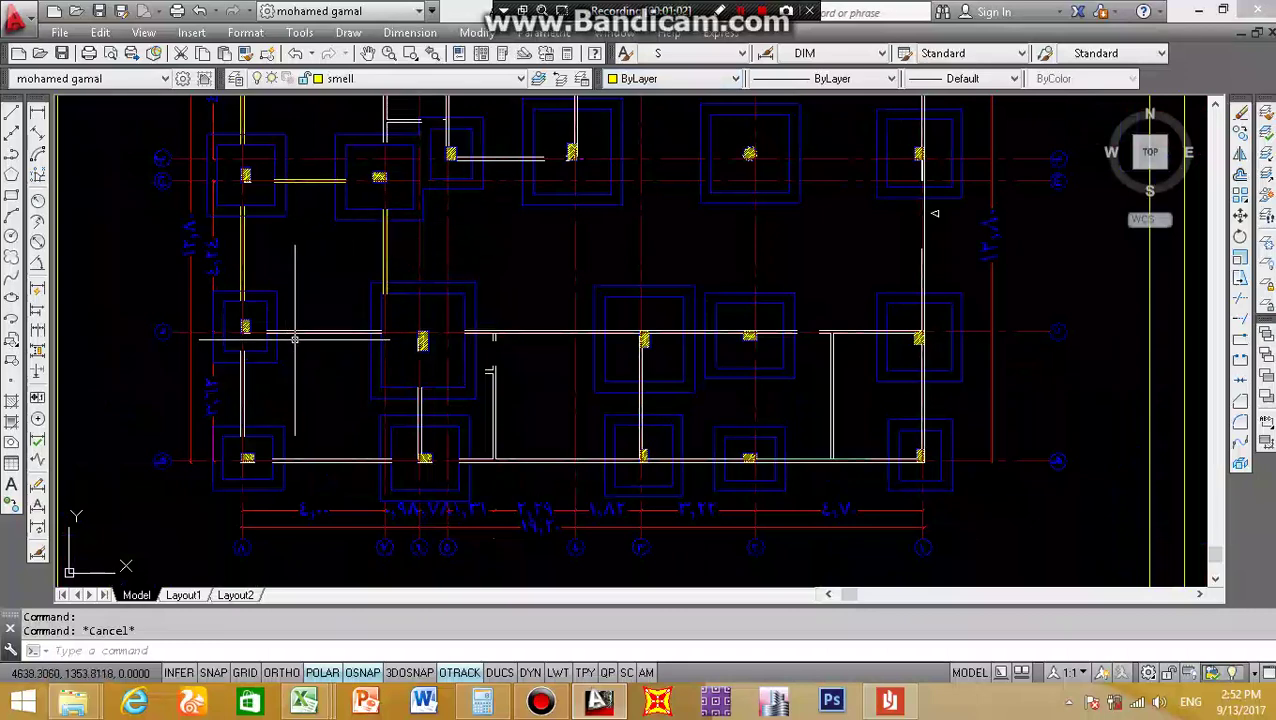
- Recolour the vertical wall line beside the left column yellow
scroll(288, 336, up, 5)
scroll(372, 316, up, 2)
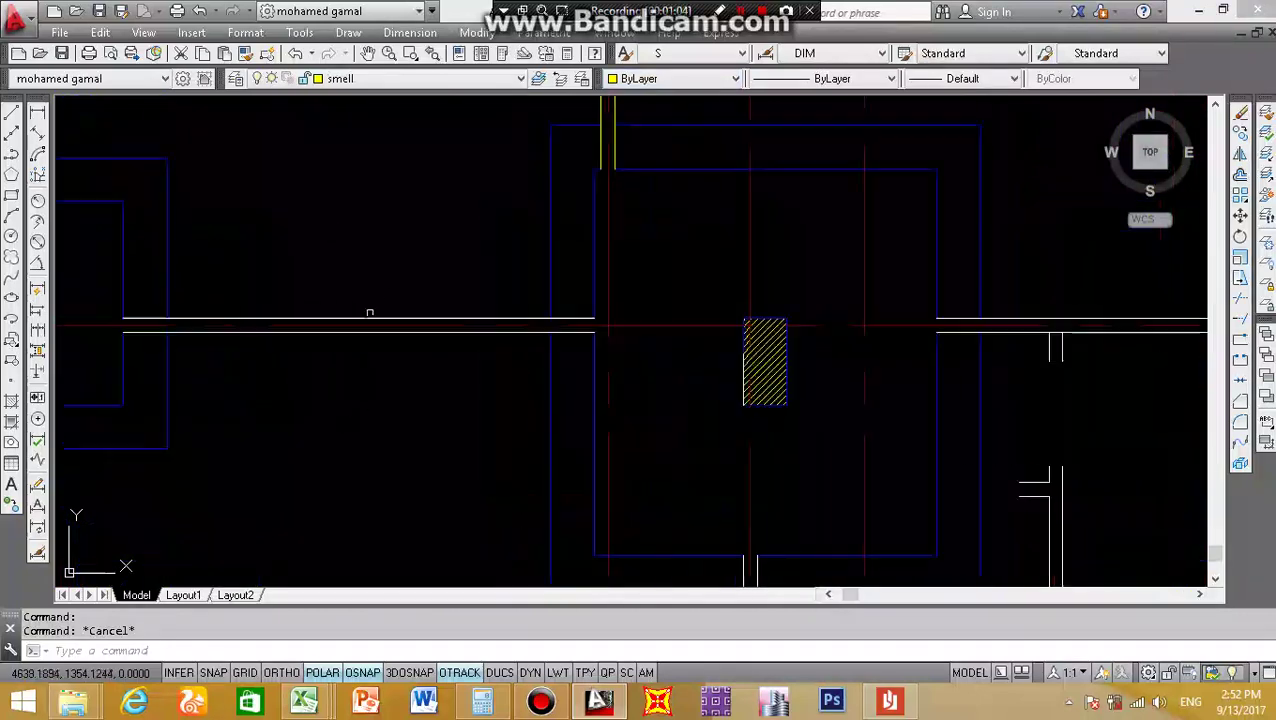
scroll(374, 320, up, 2)
click(377, 321)
click(376, 343)
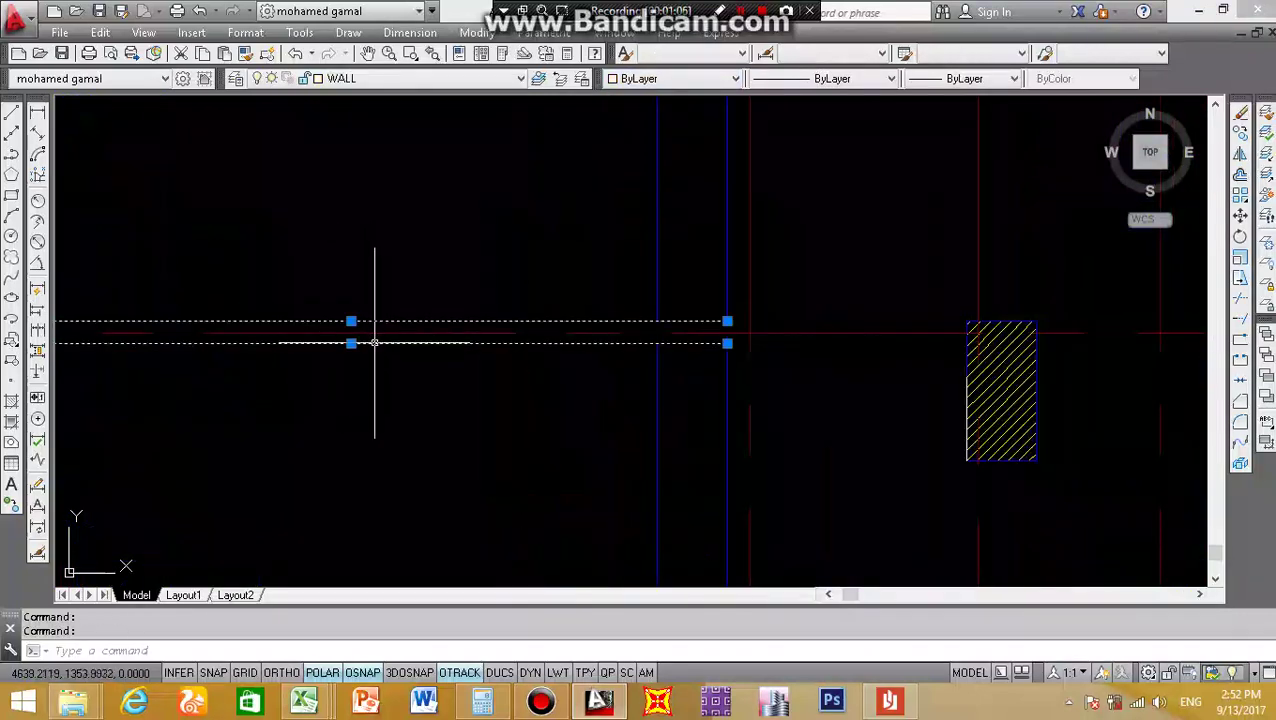
scroll(458, 288, down, 8)
scroll(421, 350, up, 6)
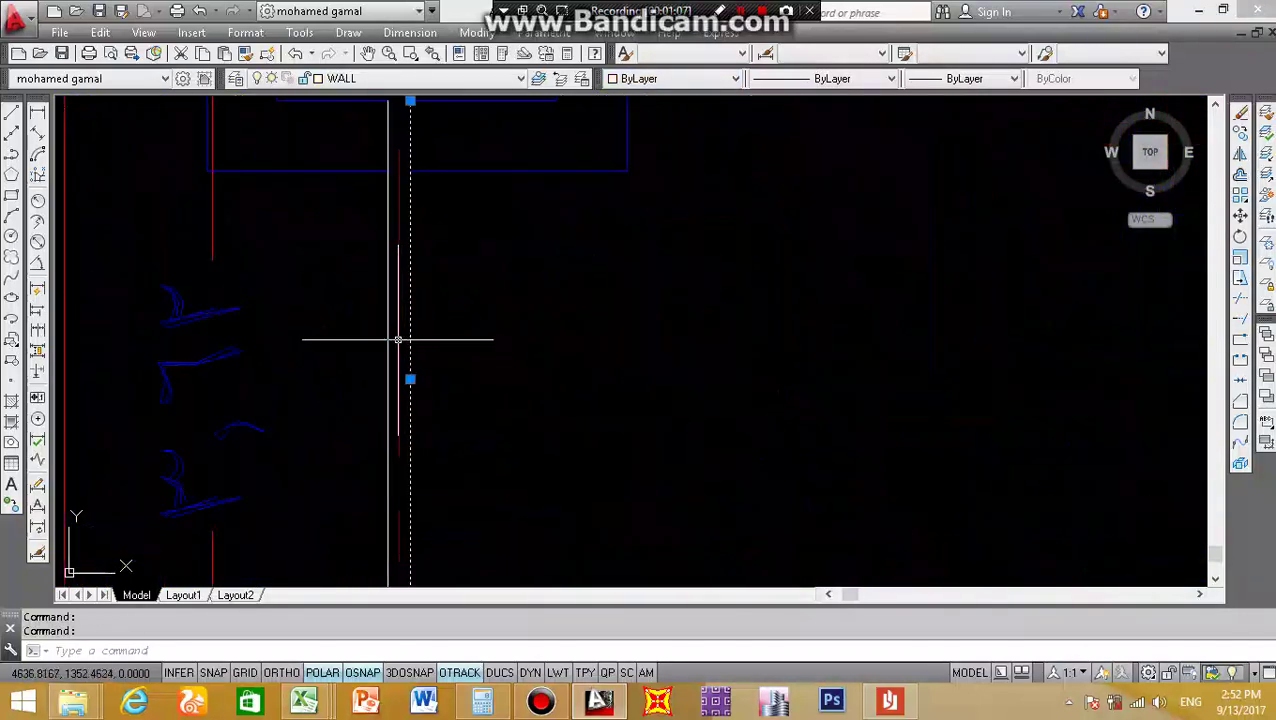
click(388, 337)
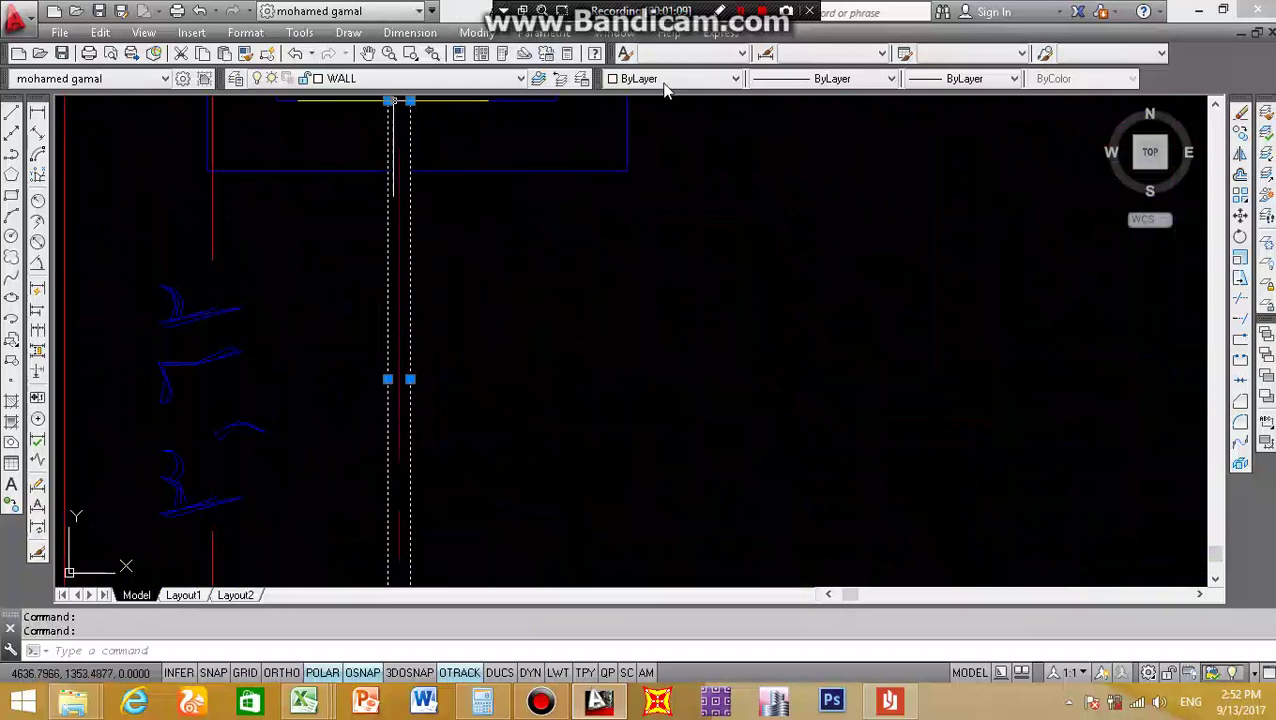
click(665, 79)
click(663, 140)
key(Escape)
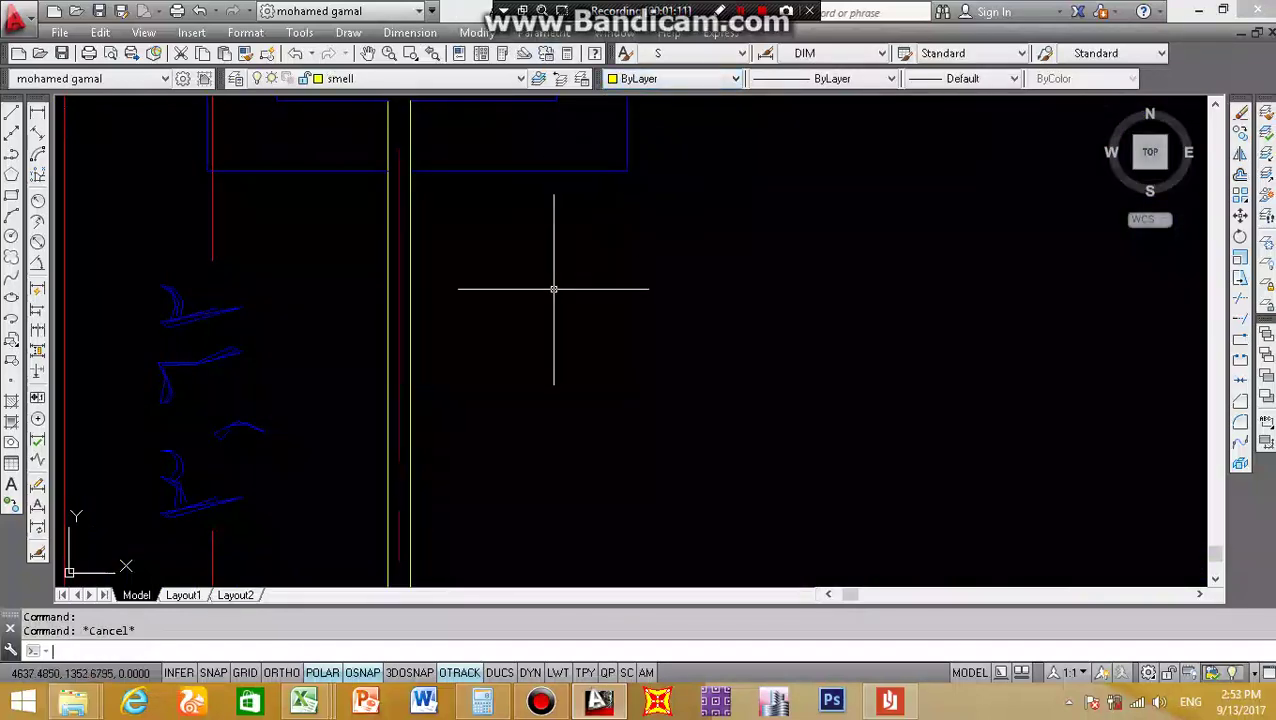
- Make the upper and lower horizontal wall lines in another bay yellow
middle_drag(553, 289, 646, 420)
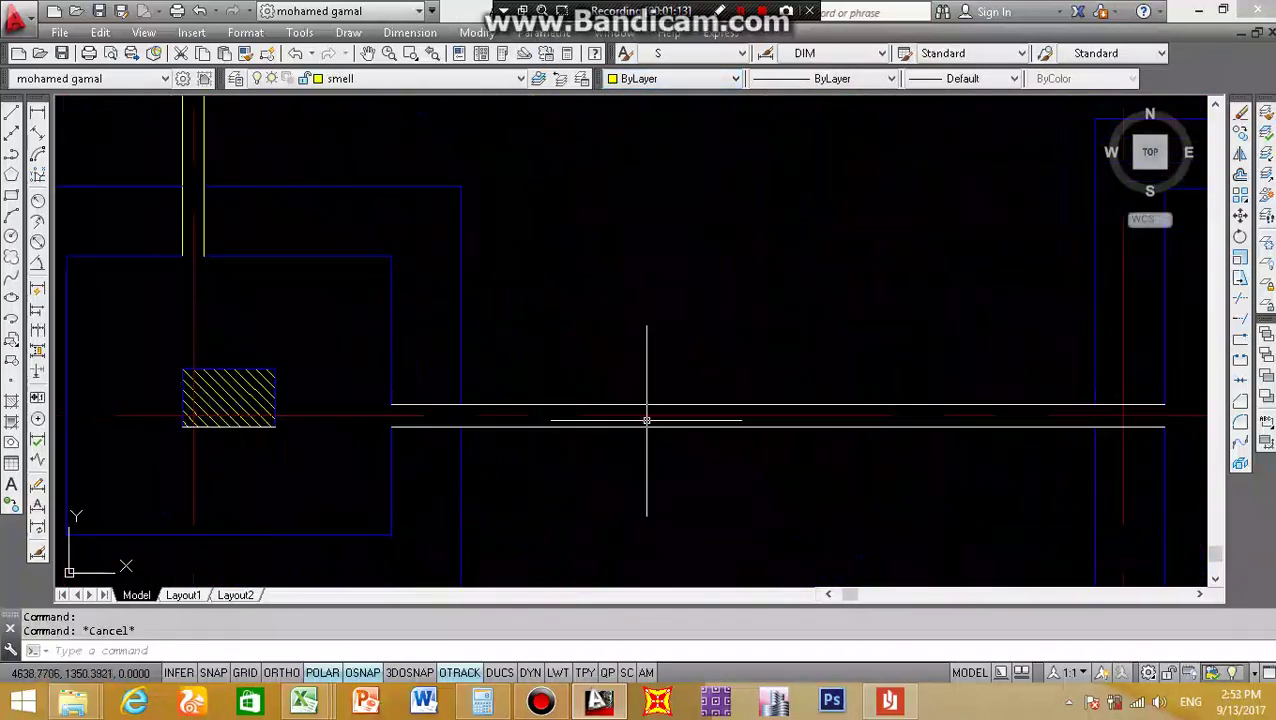
click(652, 405)
click(653, 426)
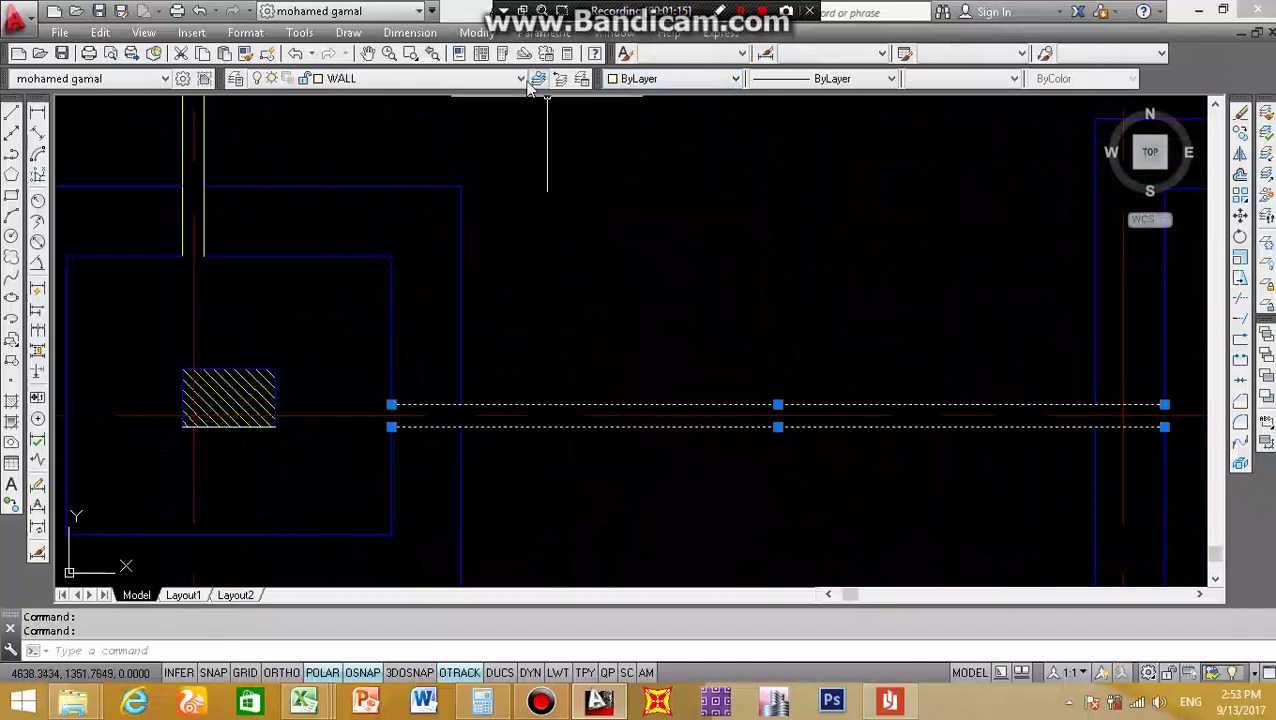
click(650, 140)
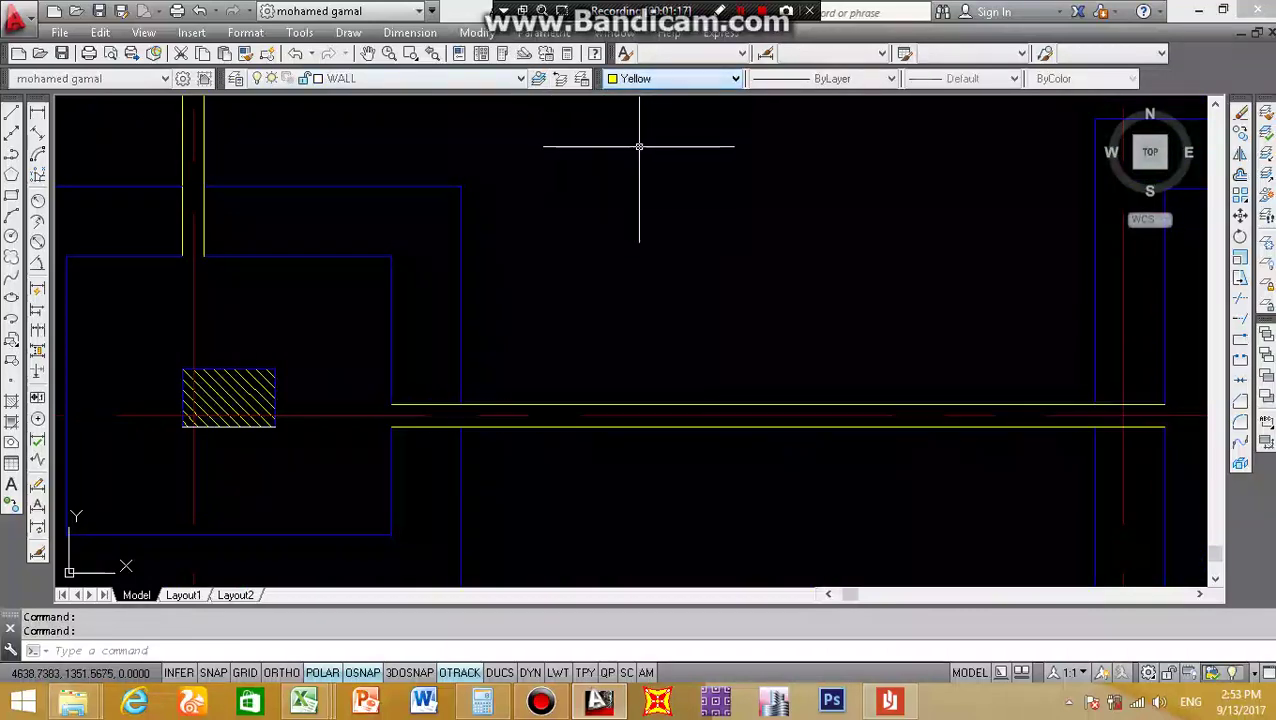
key(Escape)
scroll(553, 190, down, 5)
scroll(669, 233, up, 4)
scroll(635, 250, down, 1)
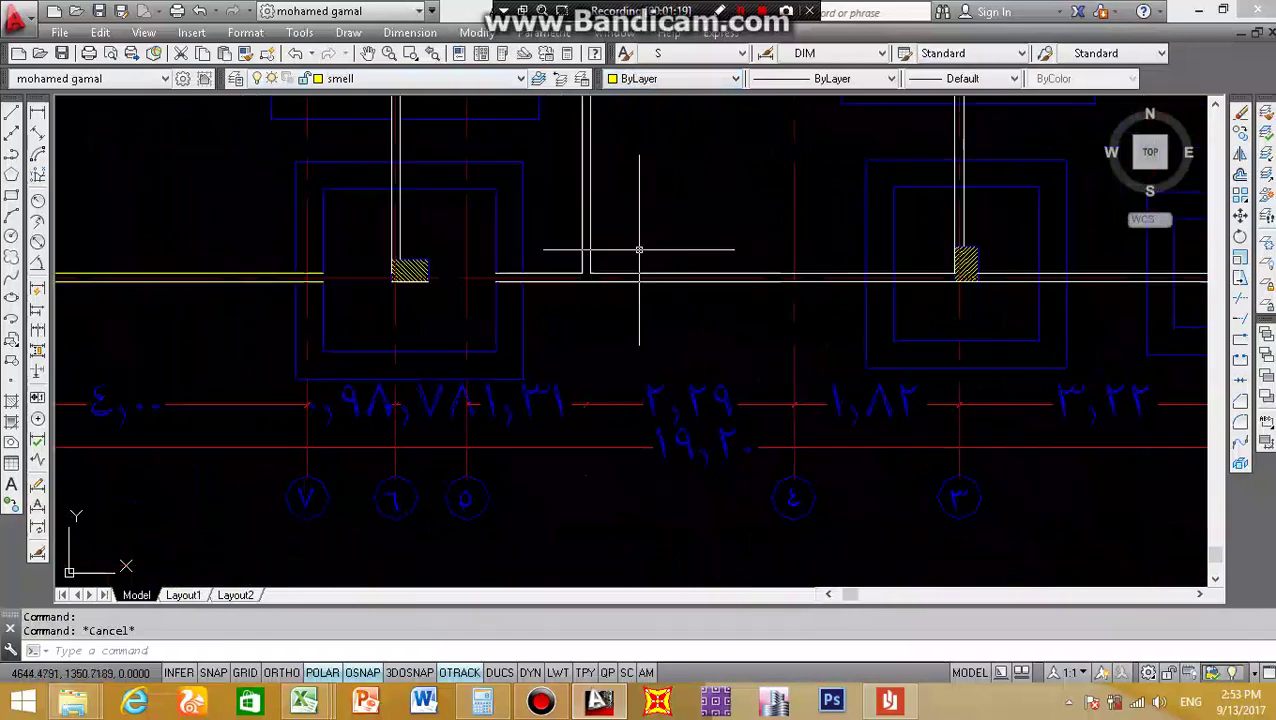
scroll(487, 183, down, 3)
scroll(487, 183, up, 4)
scroll(413, 256, up, 1)
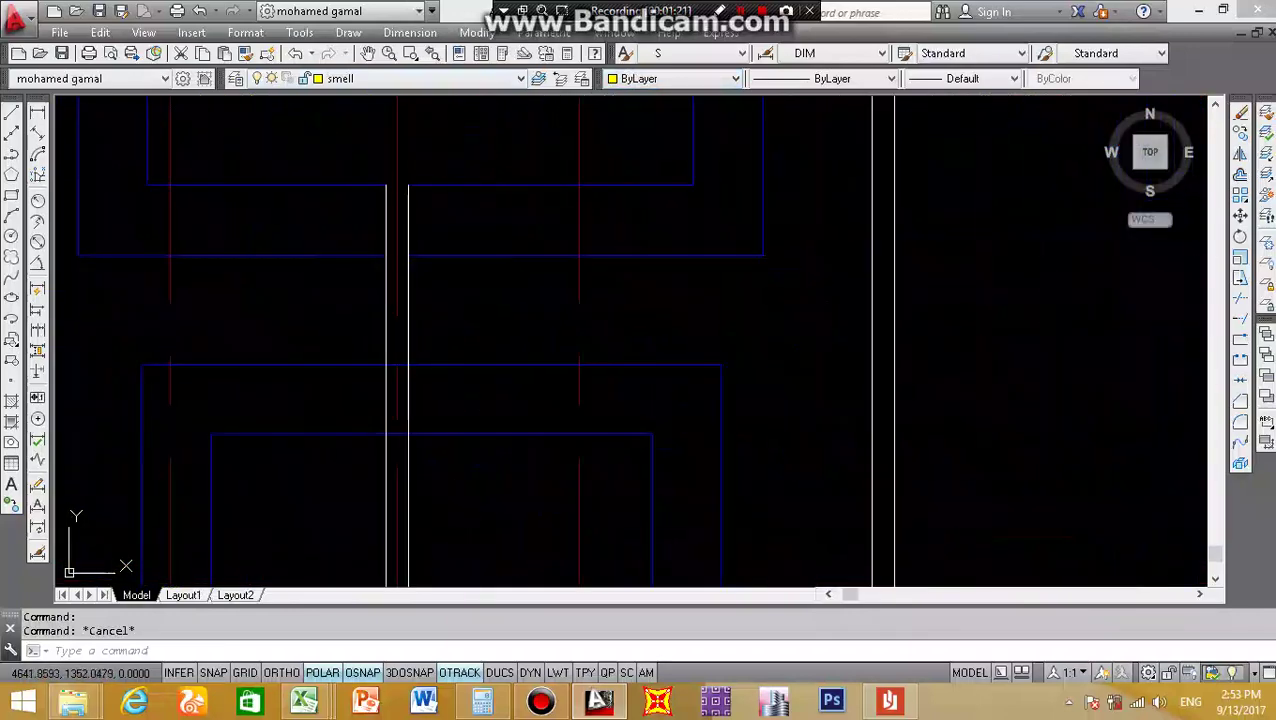
- Colour the left and right vertical wall lines yellow as well
click(407, 283)
click(407, 283)
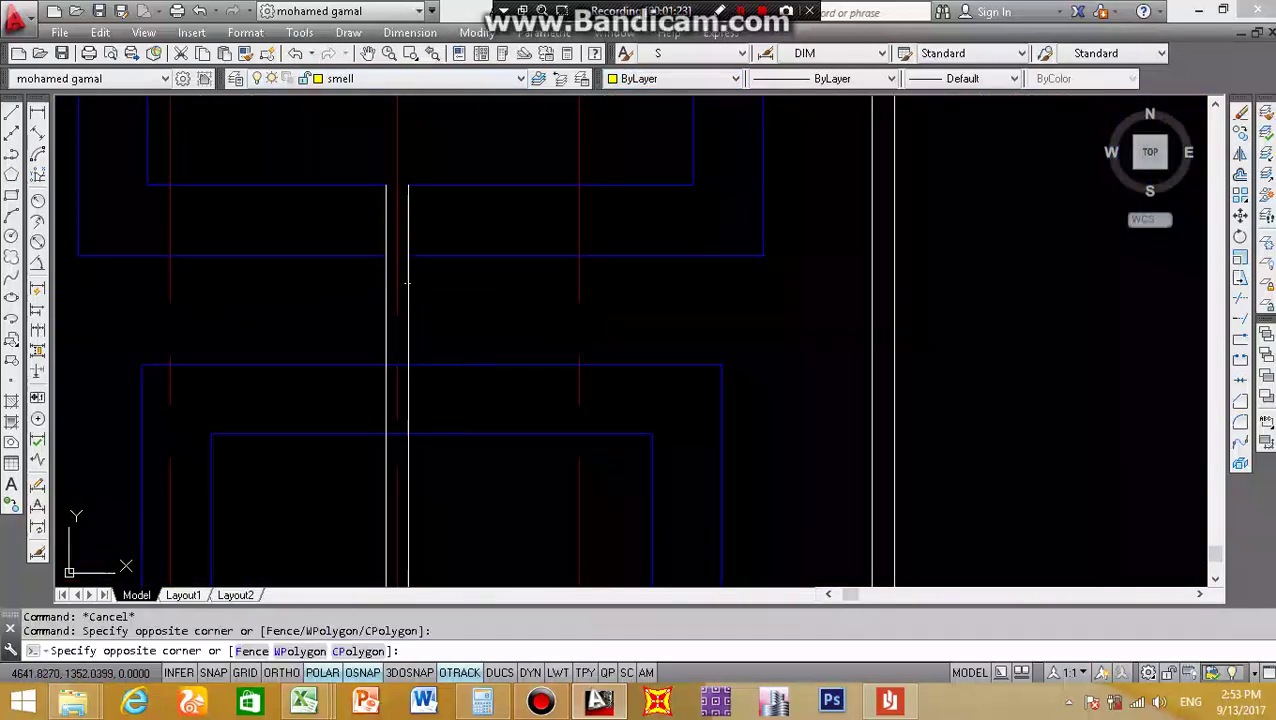
click(395, 283)
click(393, 282)
click(374, 285)
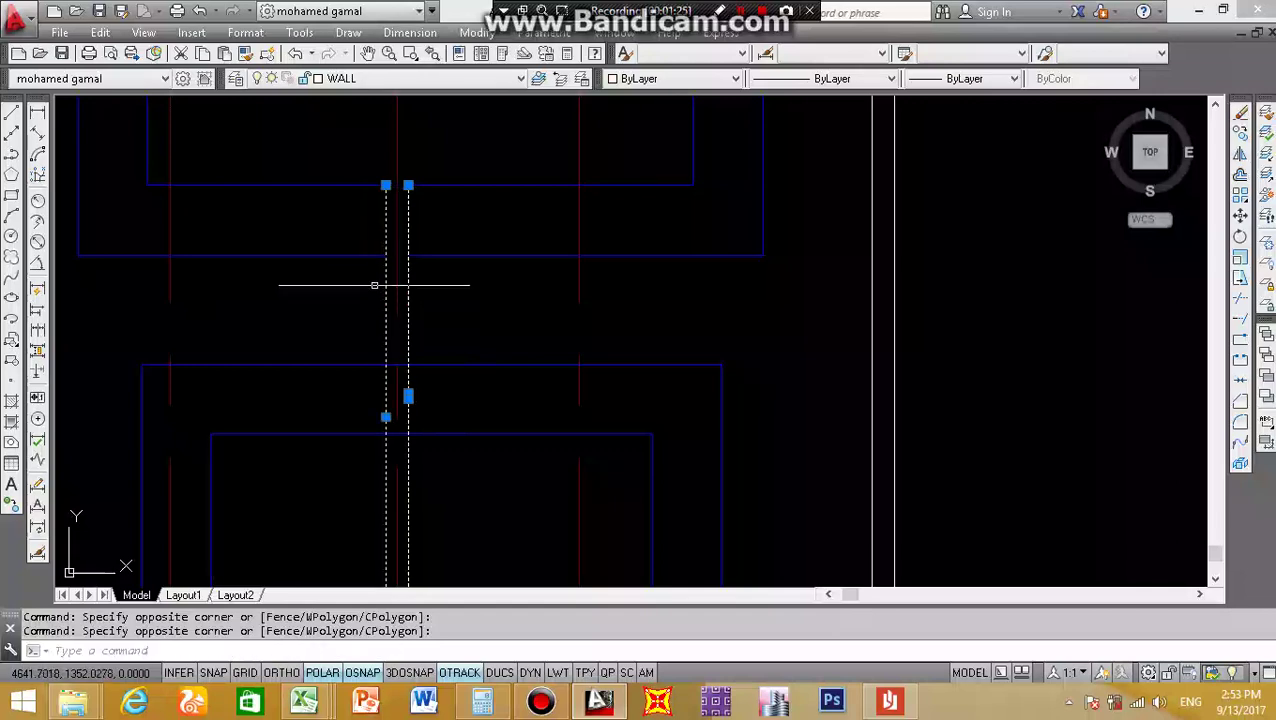
click(645, 79)
click(632, 142)
key(Escape)
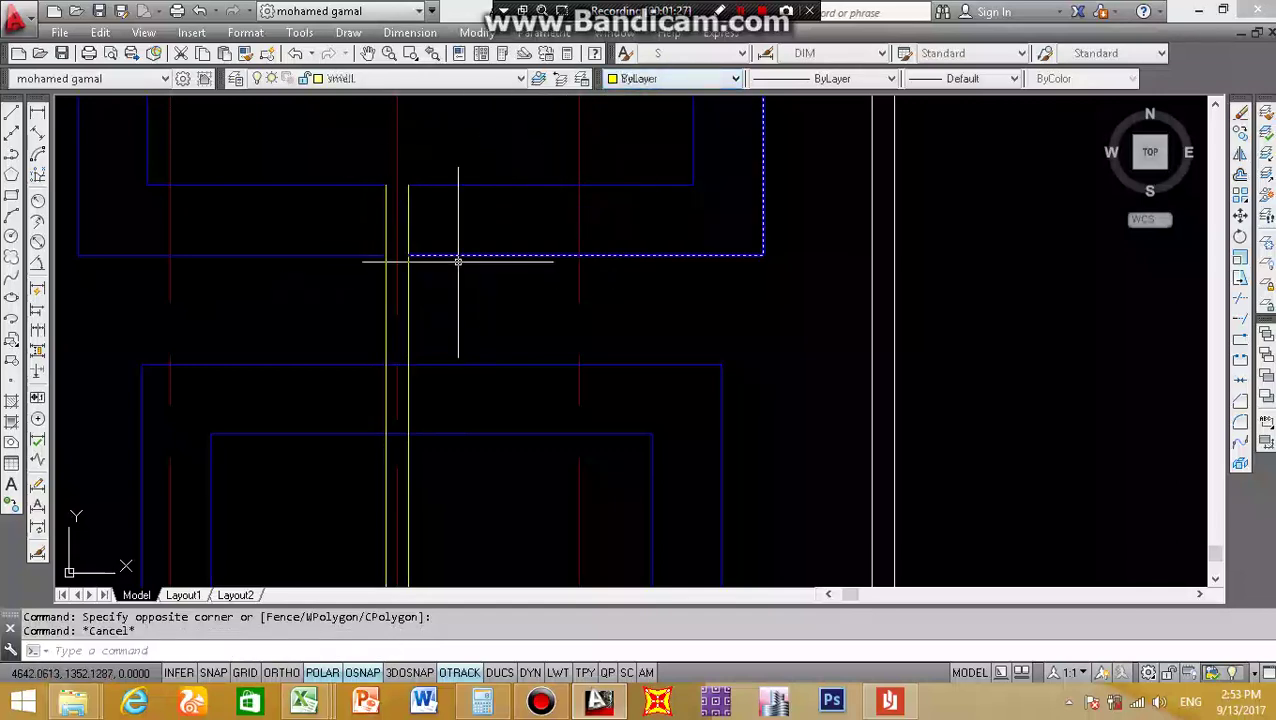
scroll(493, 243, down, 4)
scroll(493, 243, up, 5)
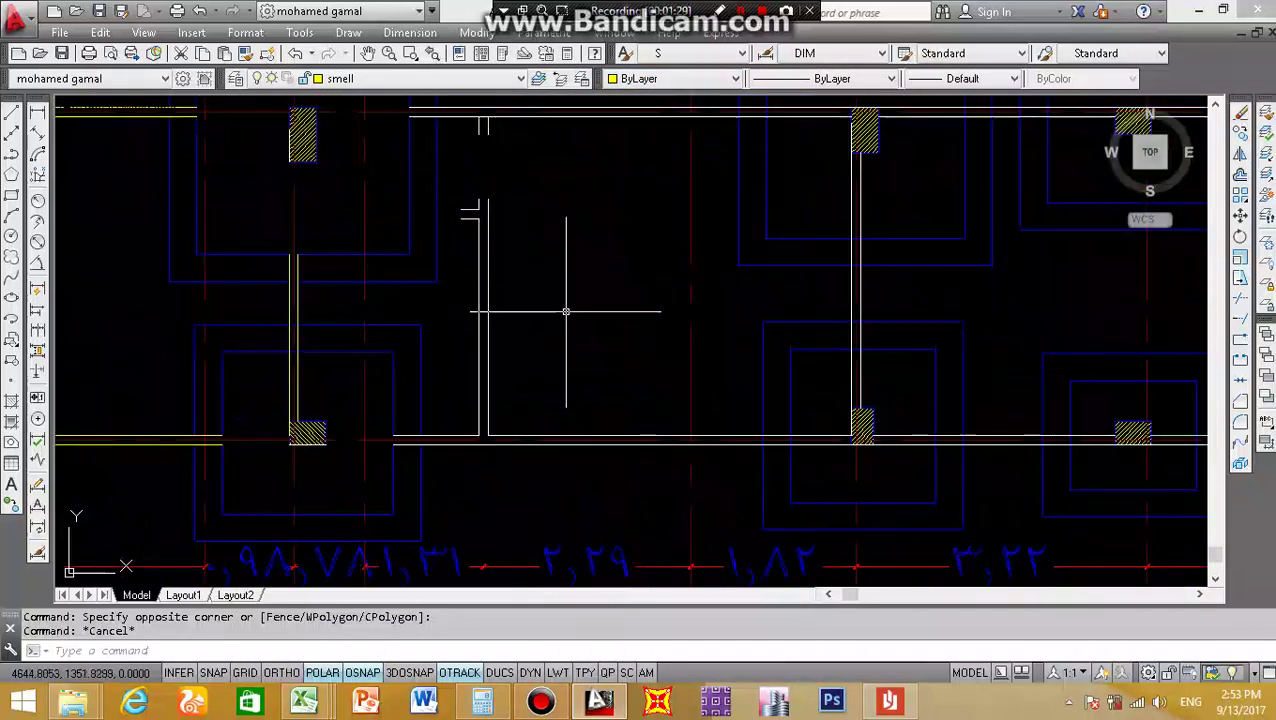
scroll(792, 444, up, 3)
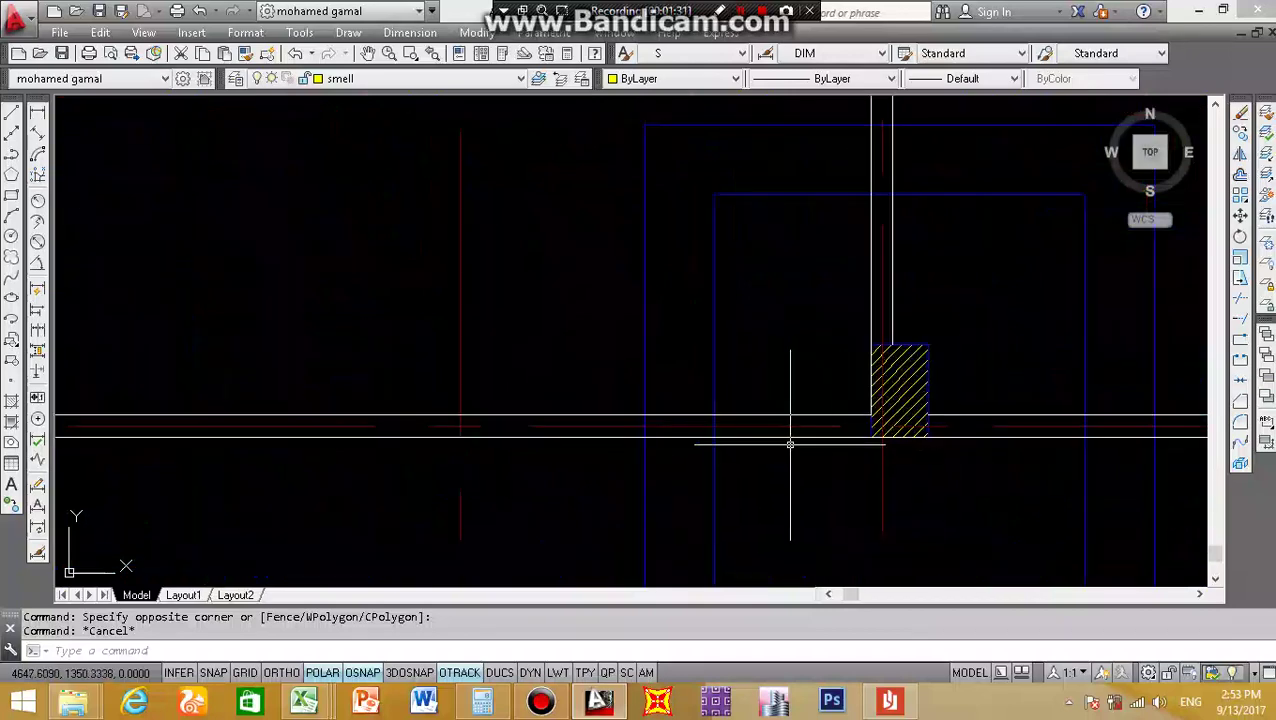
- Trim the wall lines inside the first footing and beside the hatched column
text(tr)
key(Return)
key(Return)
drag(795, 395, 773, 461)
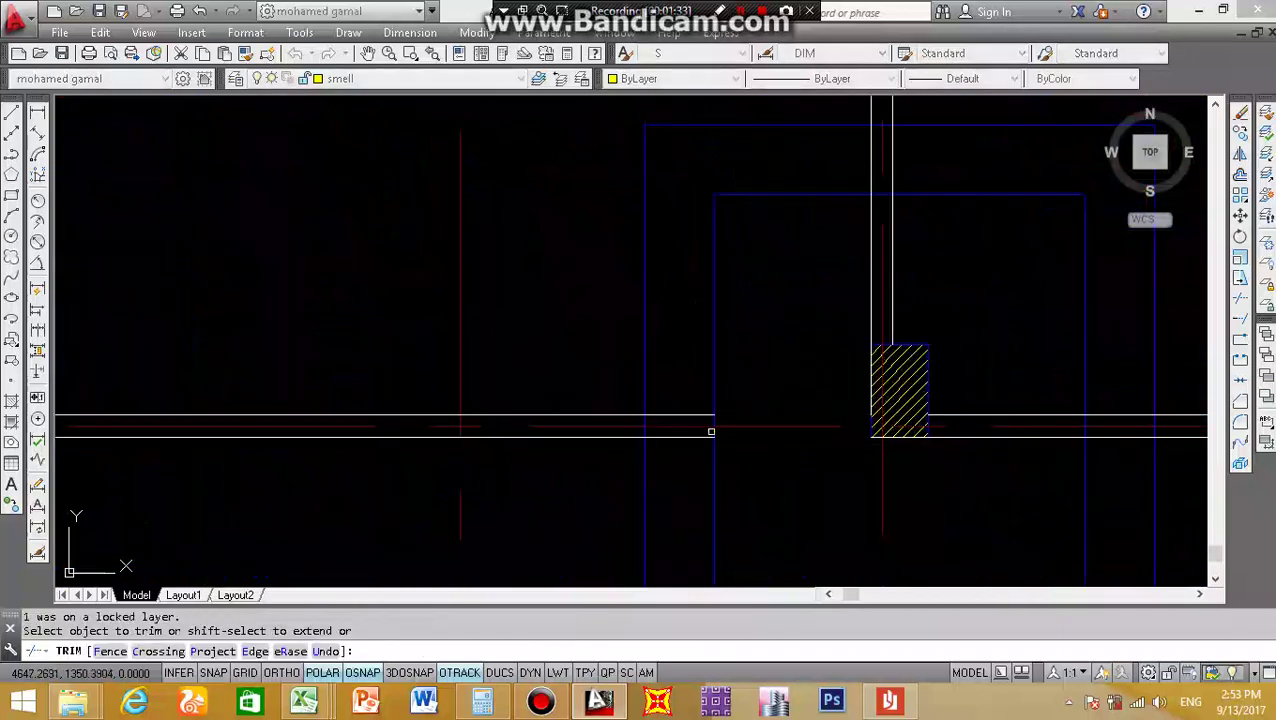
scroll(711, 432, up, 2)
drag(773, 405, 487, 384)
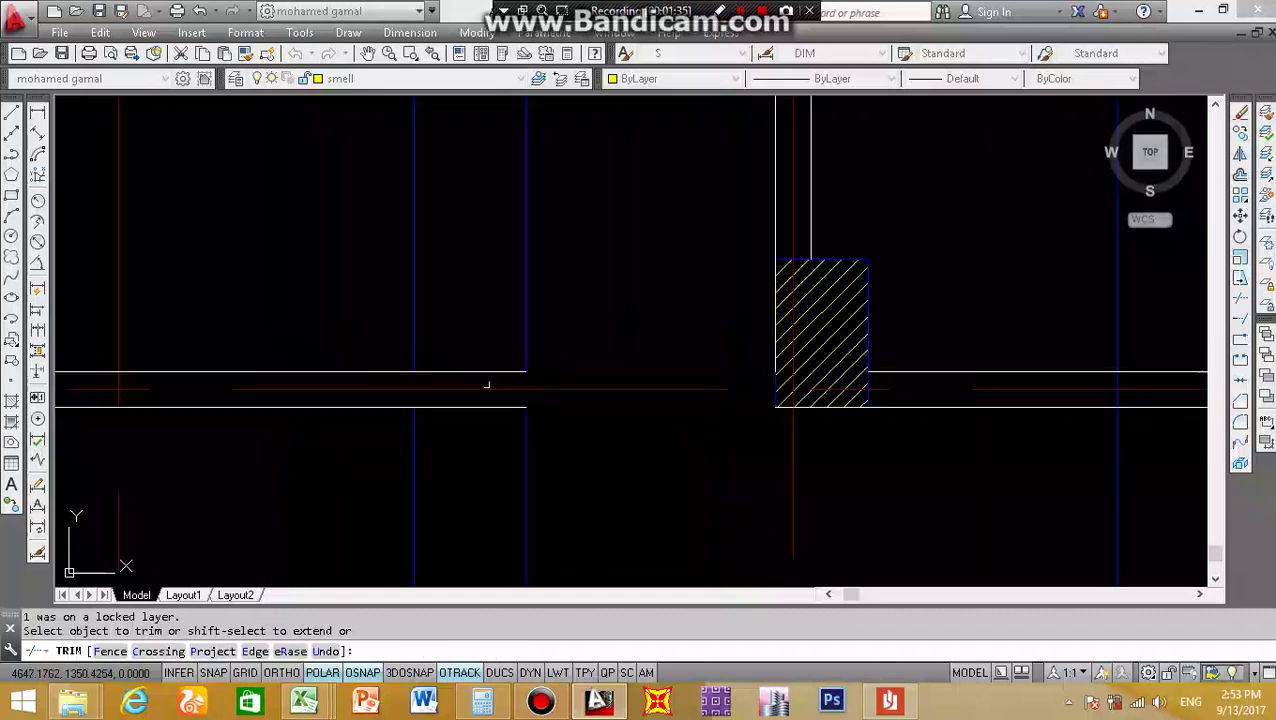
scroll(487, 384, down, 3)
scroll(698, 343, up, 5)
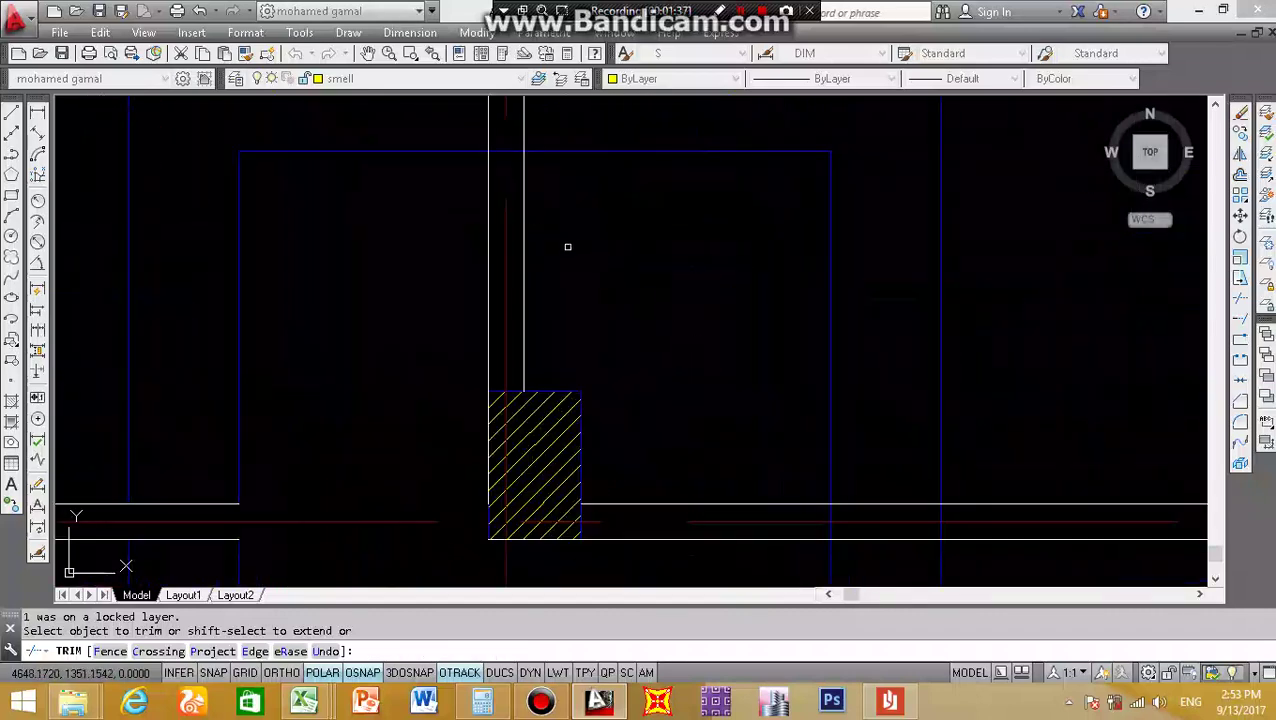
scroll(459, 296, down, 3)
scroll(516, 359, up, 5)
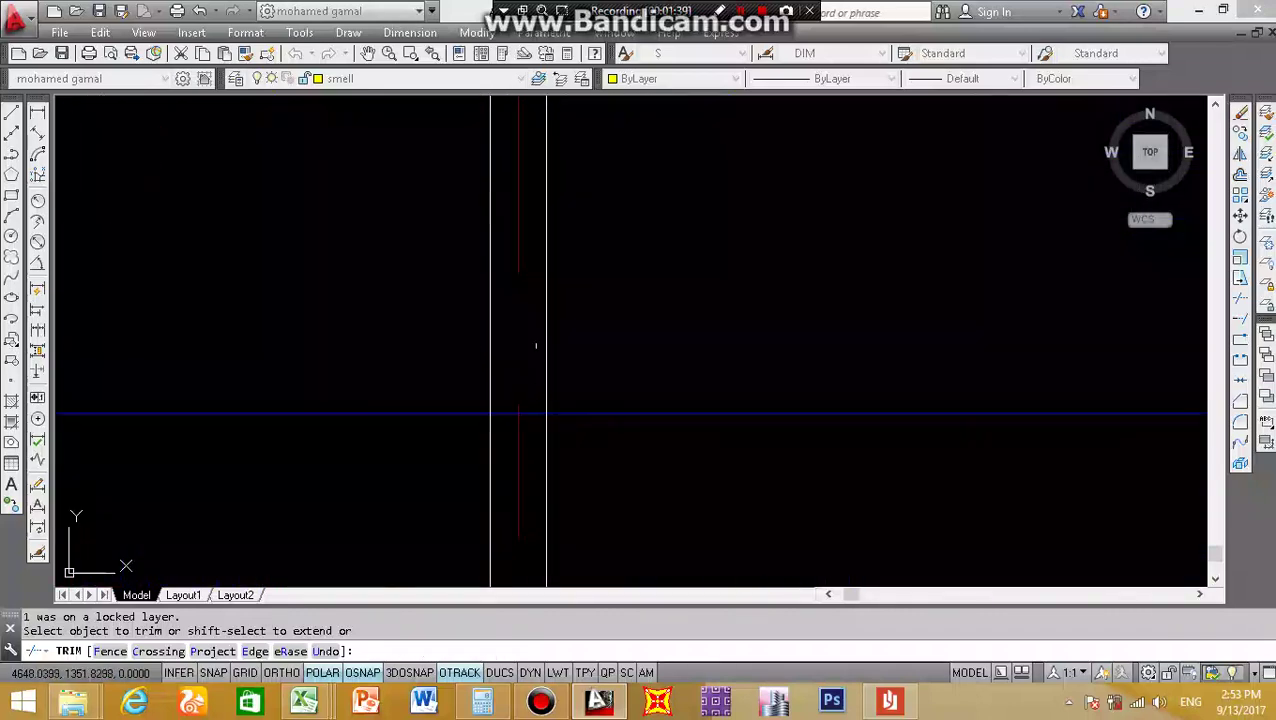
scroll(536, 346, down, 2)
- Cut the wall segments inside the footing, next to the column, and at the footing edge
click(520, 366)
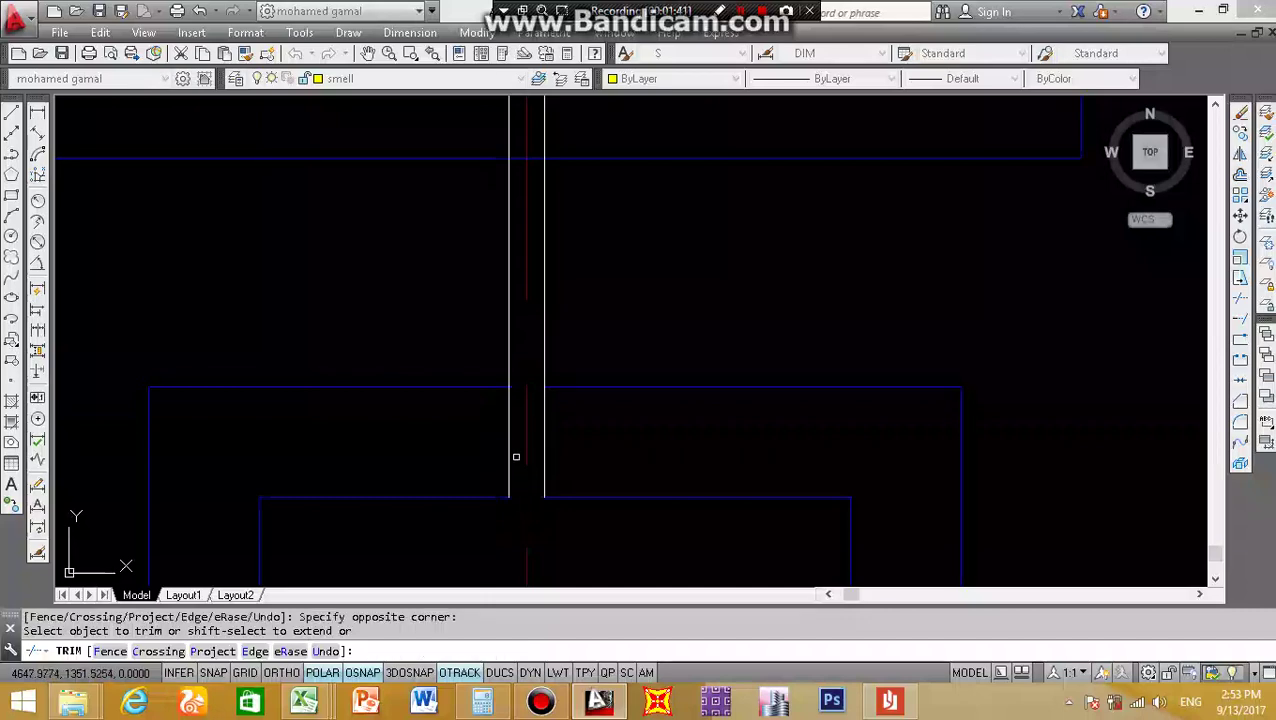
scroll(515, 455, down, 4)
scroll(569, 380, up, 2)
click(435, 438)
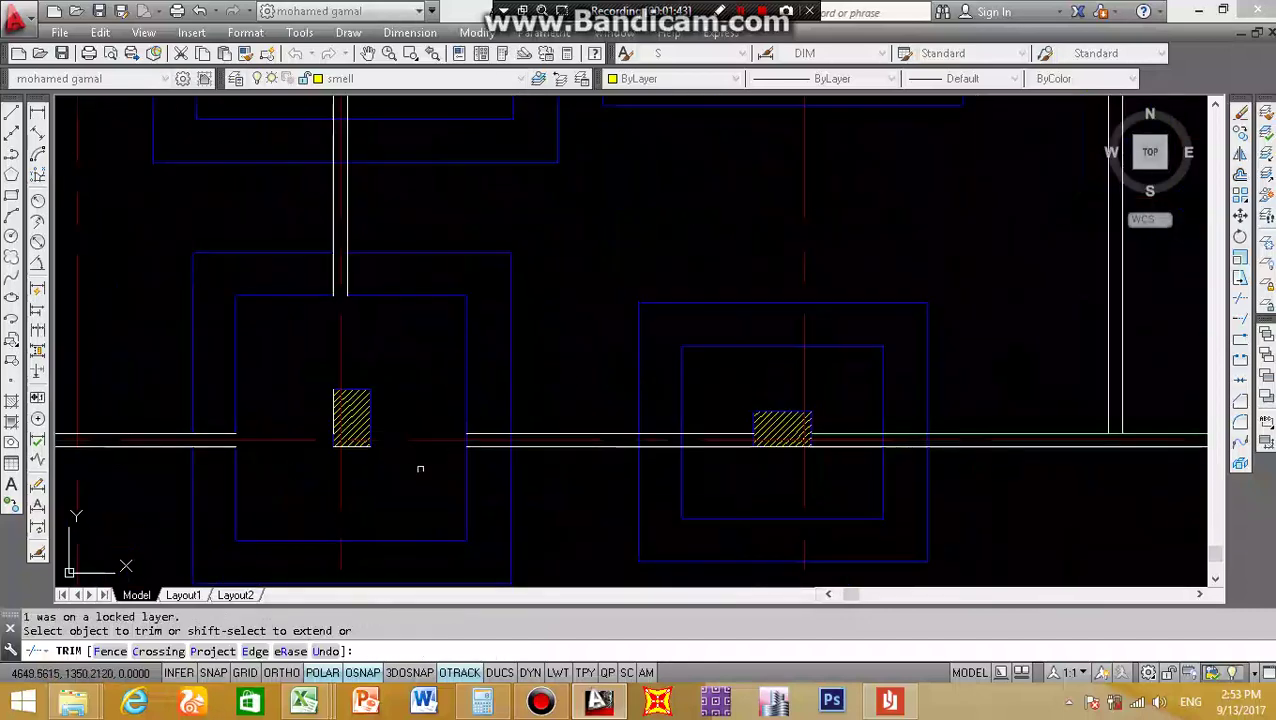
scroll(497, 442, up, 5)
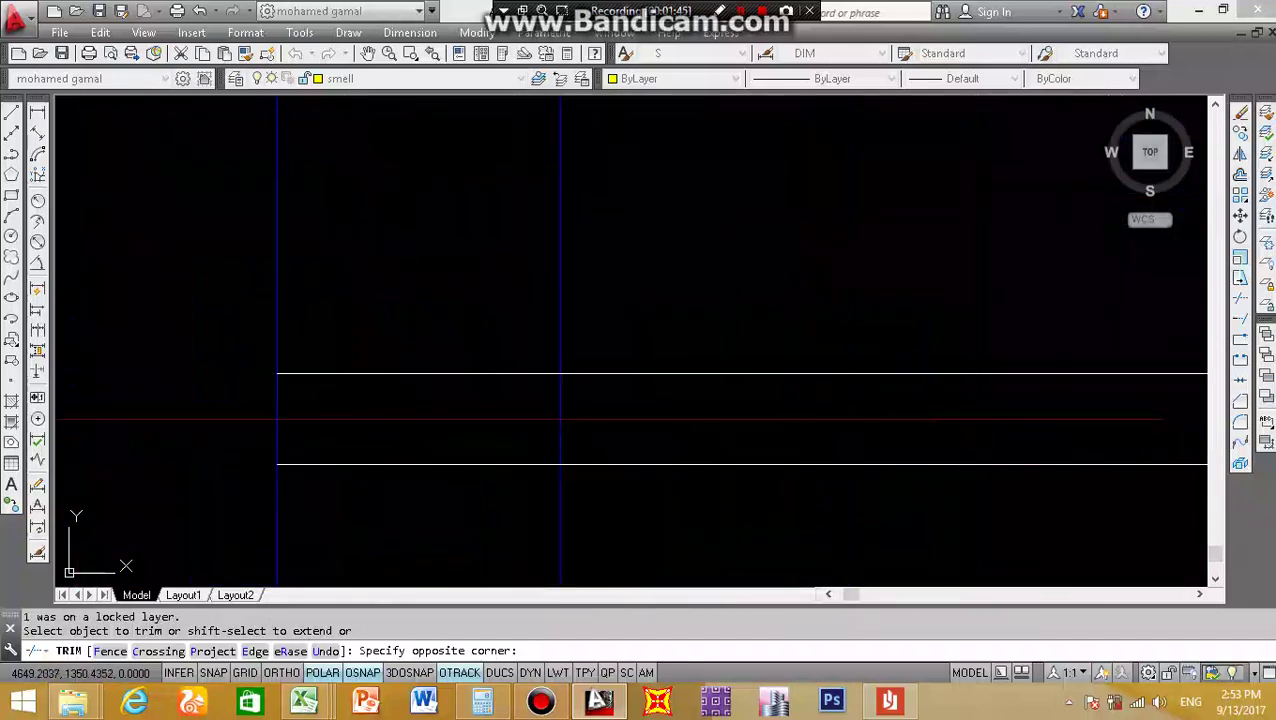
click(214, 416)
scroll(214, 433, down, 5)
scroll(308, 373, up, 2)
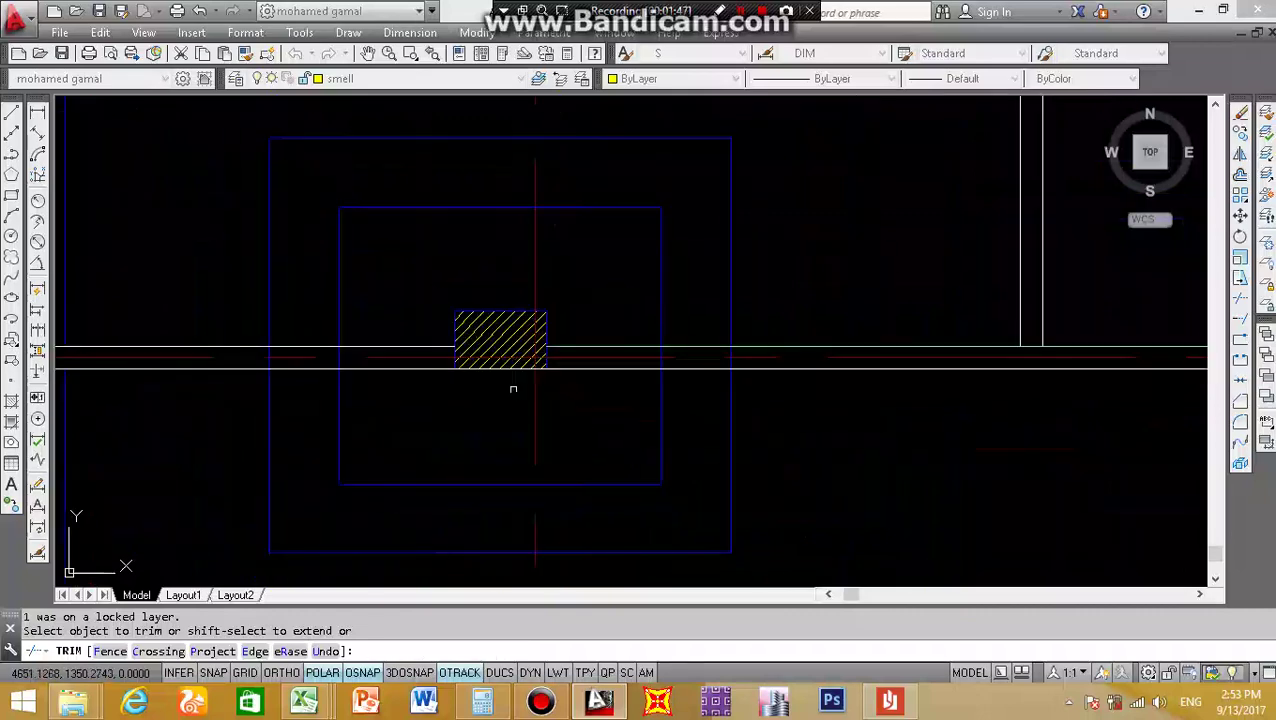
- Trim the wall ends beside the hatch and between the column and footing edge
click(440, 330)
scroll(424, 320, up, 3)
scroll(424, 305, up, 2)
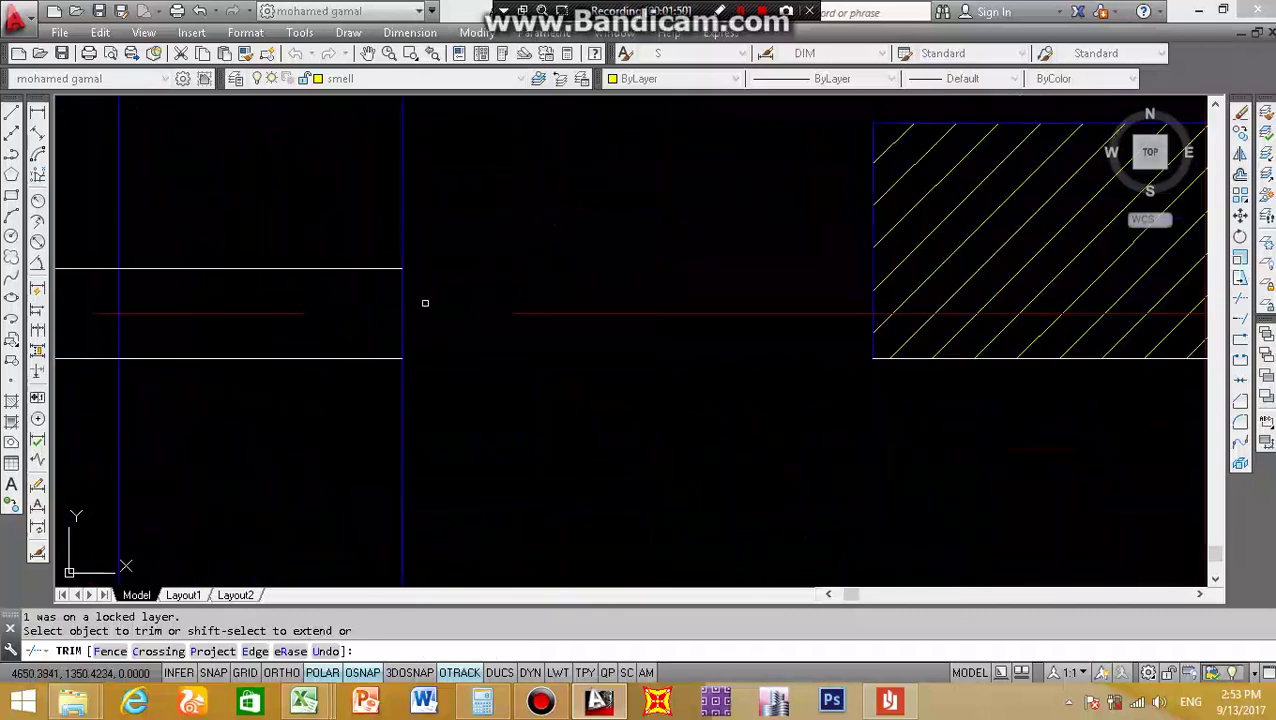
click(106, 305)
scroll(498, 308, down, 3)
scroll(339, 233, up, 3)
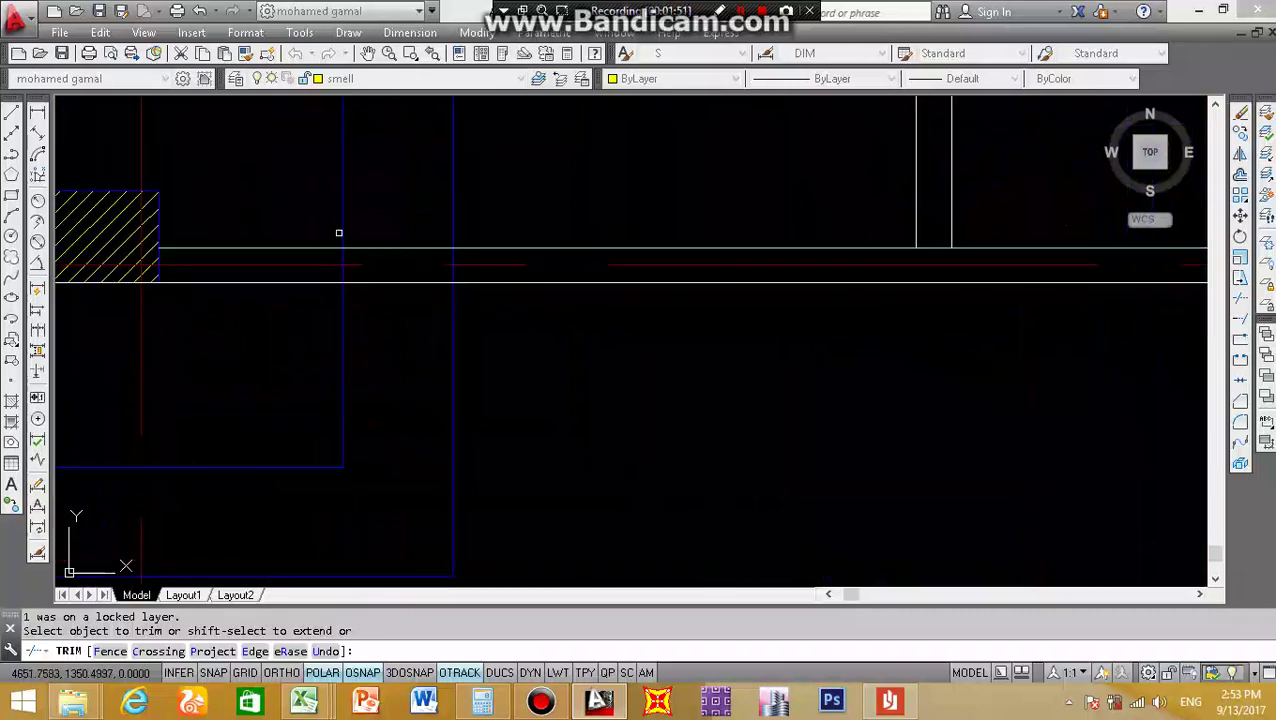
click(485, 240)
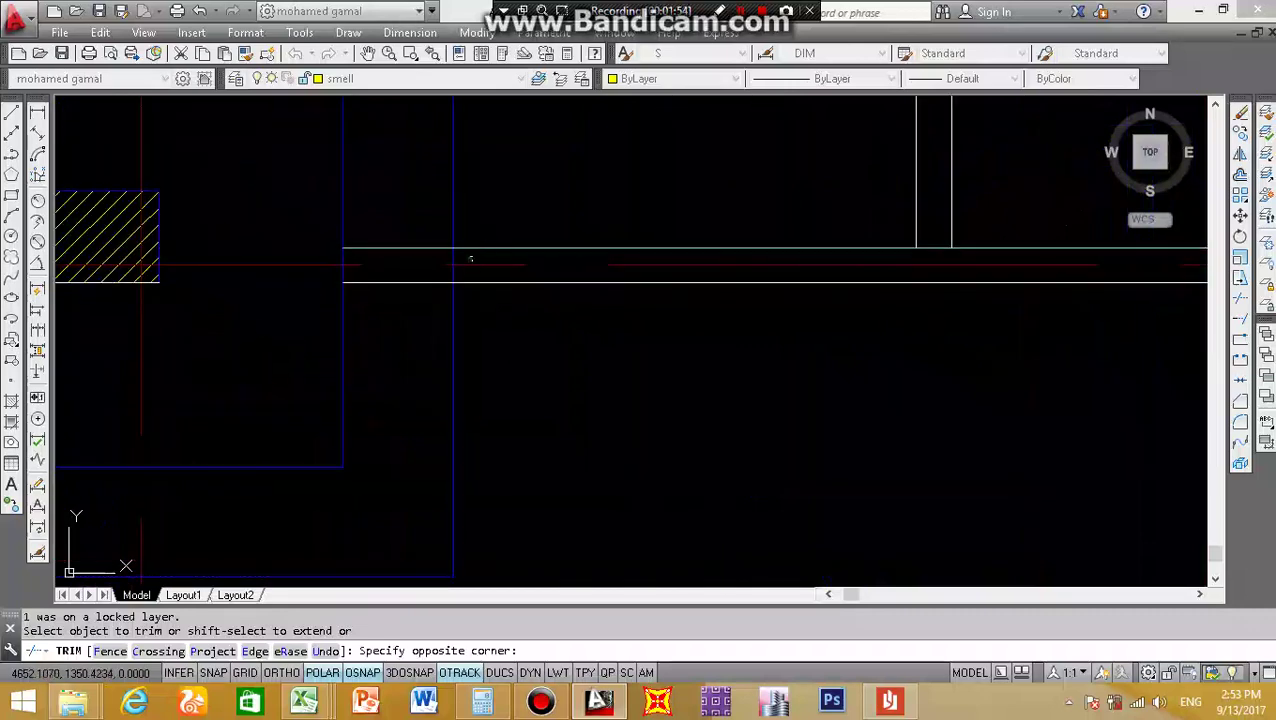
click(324, 266)
scroll(288, 276, down, 2)
scroll(420, 260, down, 2)
scroll(578, 285, up, 4)
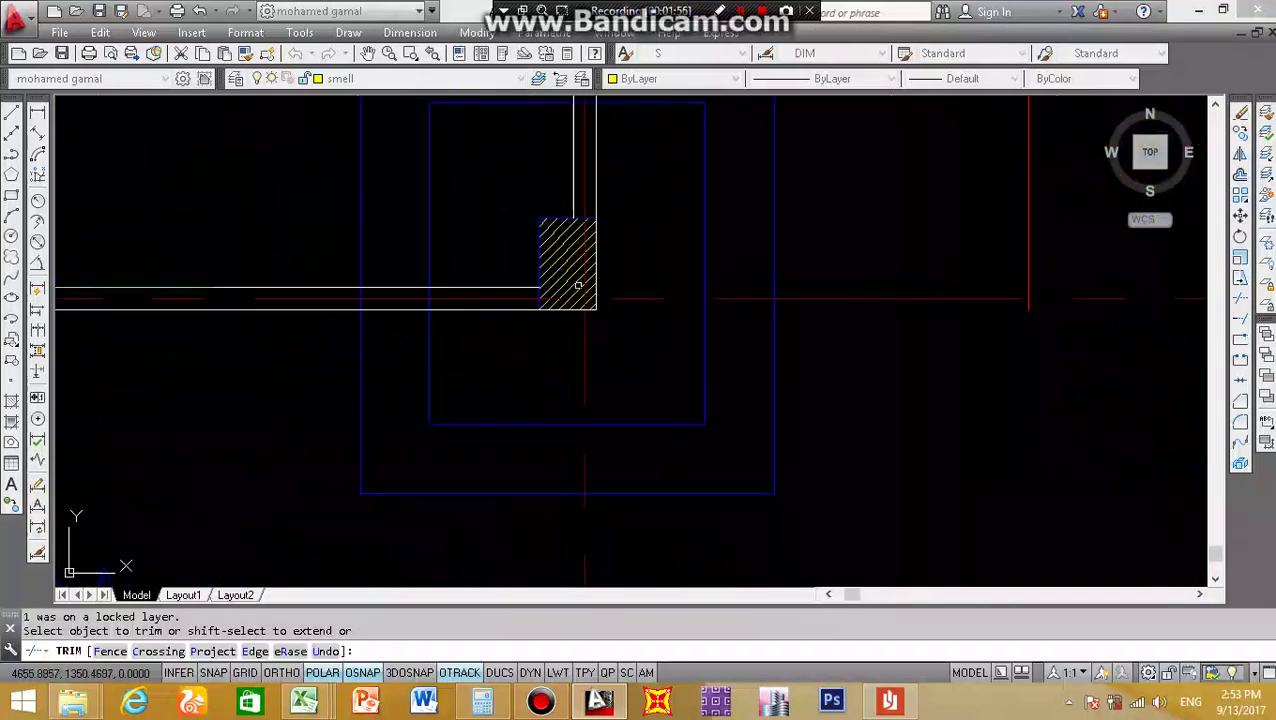
scroll(415, 302, up, 4)
- Trim the remaining wall ends, including the vertical wall overruns, with crossing windows
click(578, 245)
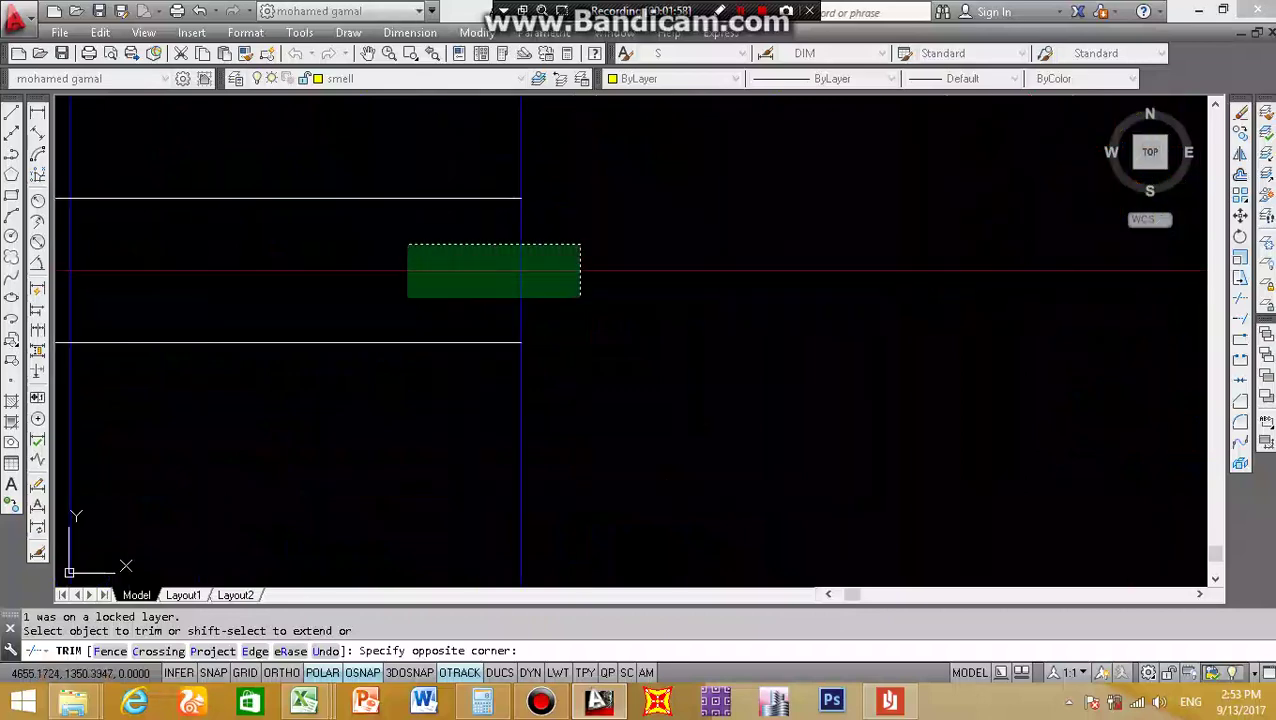
scroll(415, 298, down, 2)
click(295, 298)
scroll(399, 280, down, 3)
scroll(403, 287, up, 3)
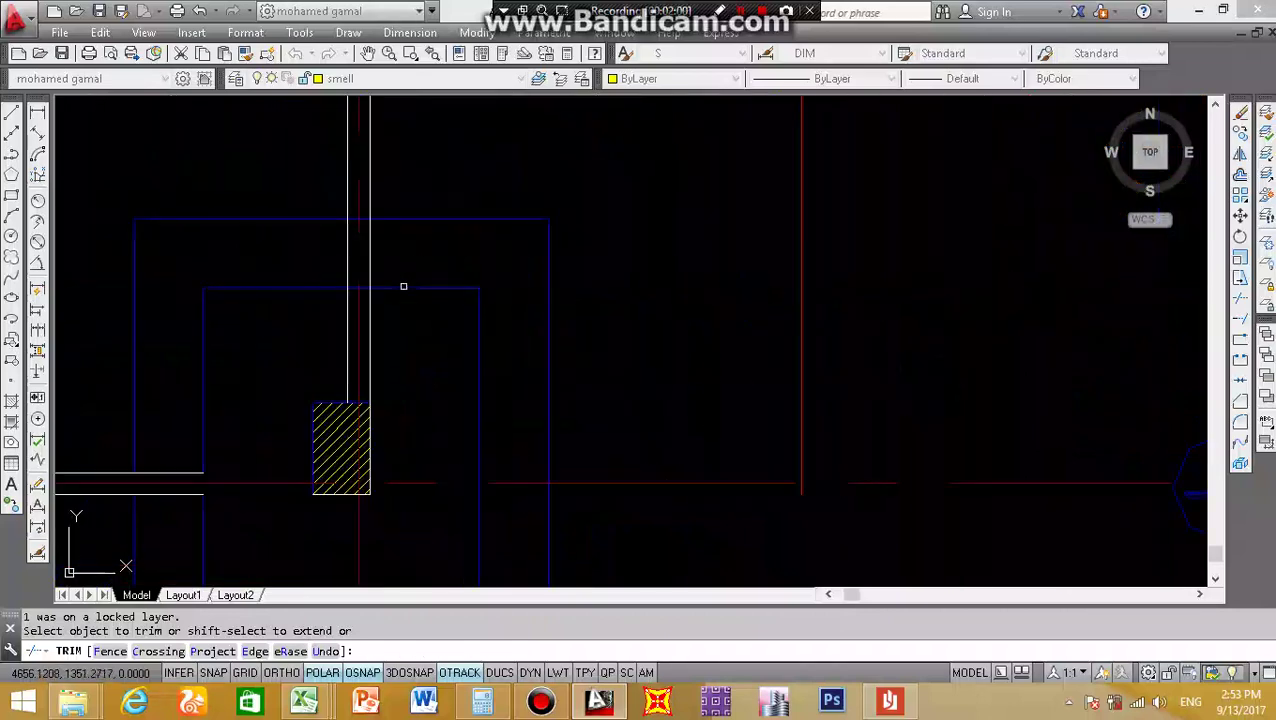
scroll(362, 272, up, 4)
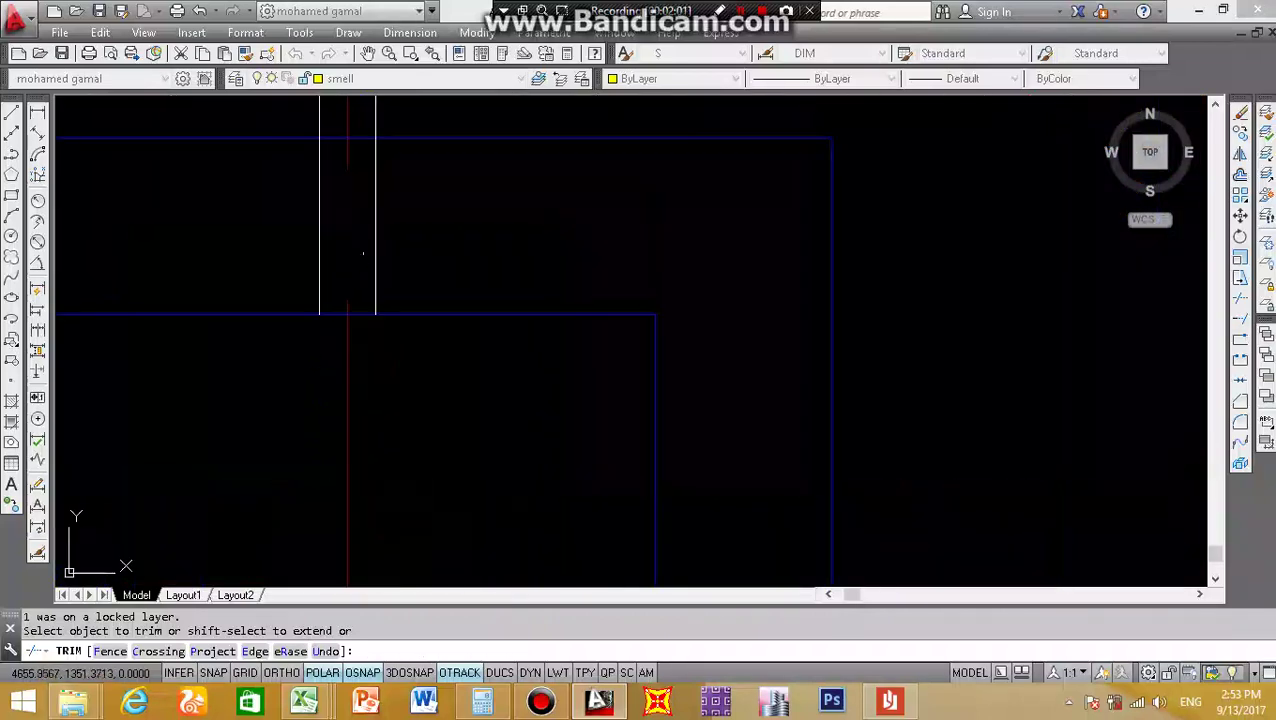
click(364, 136)
click(331, 324)
scroll(333, 330, down, 3)
- Trim the wall segment between two hatched columns with a crossing window
scroll(349, 352, up, 2)
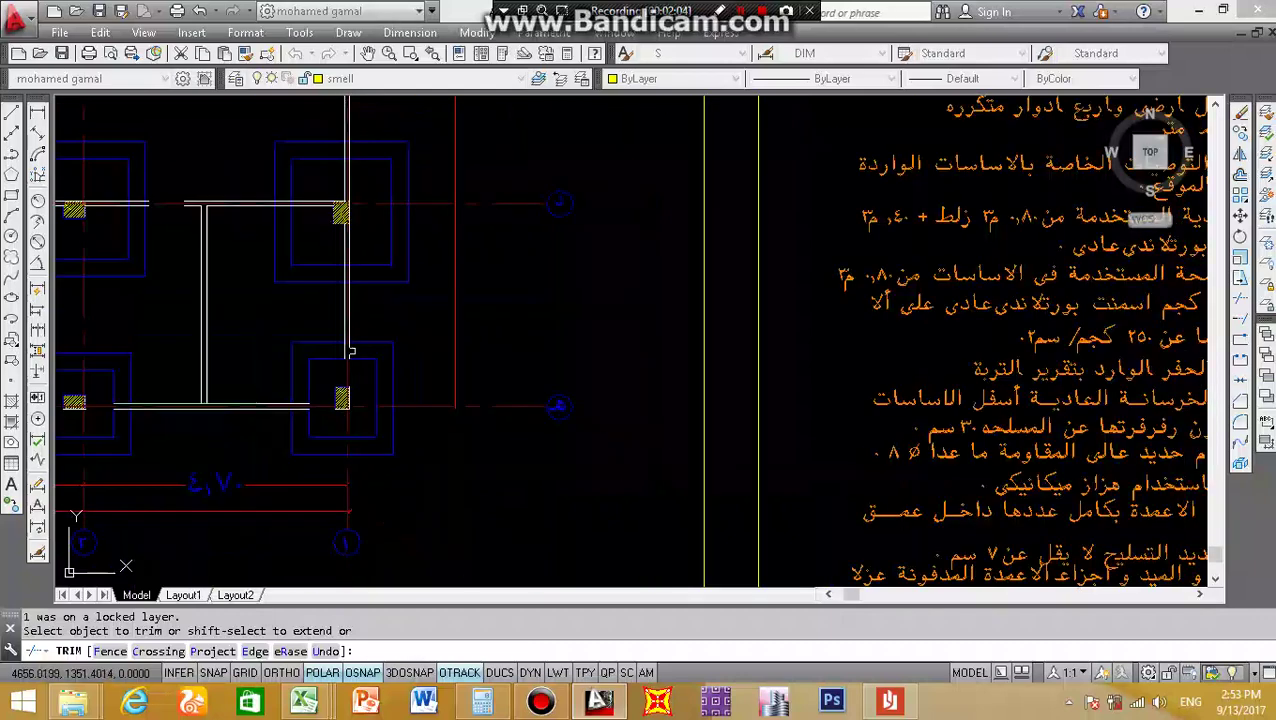
scroll(349, 352, up, 2)
scroll(505, 323, up, 3)
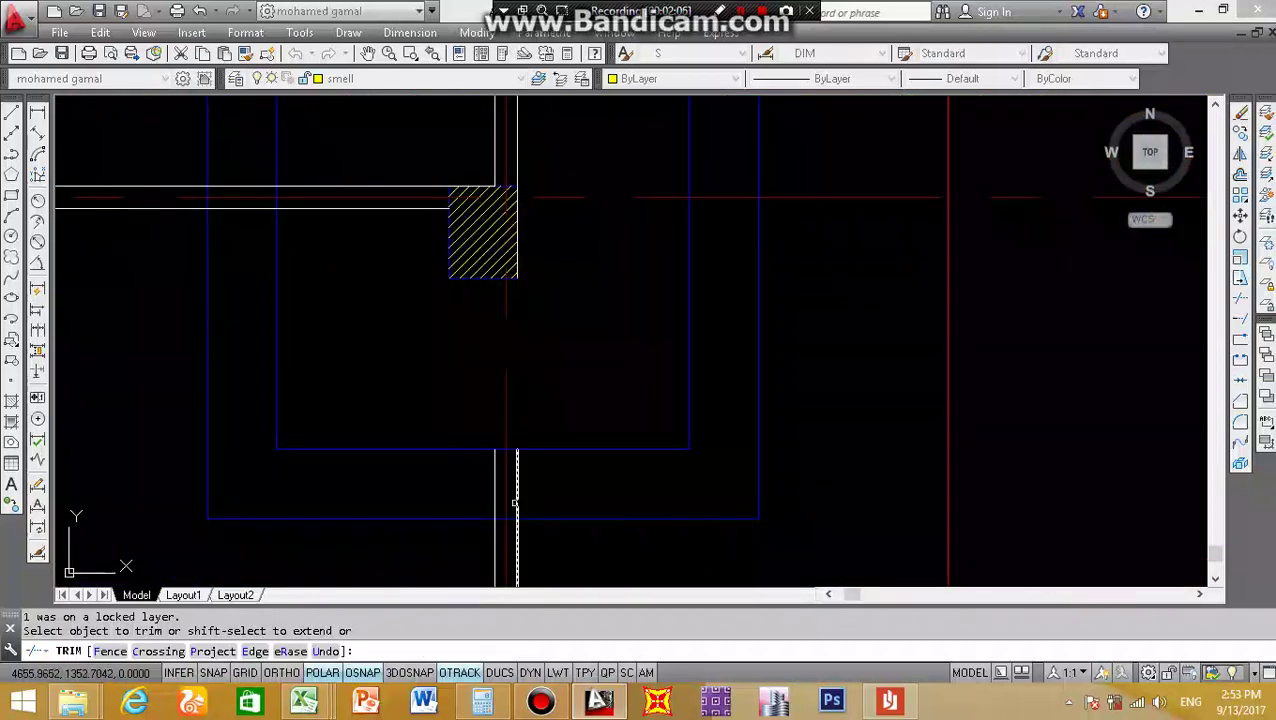
scroll(514, 503, up, 5)
click(495, 215)
click(432, 518)
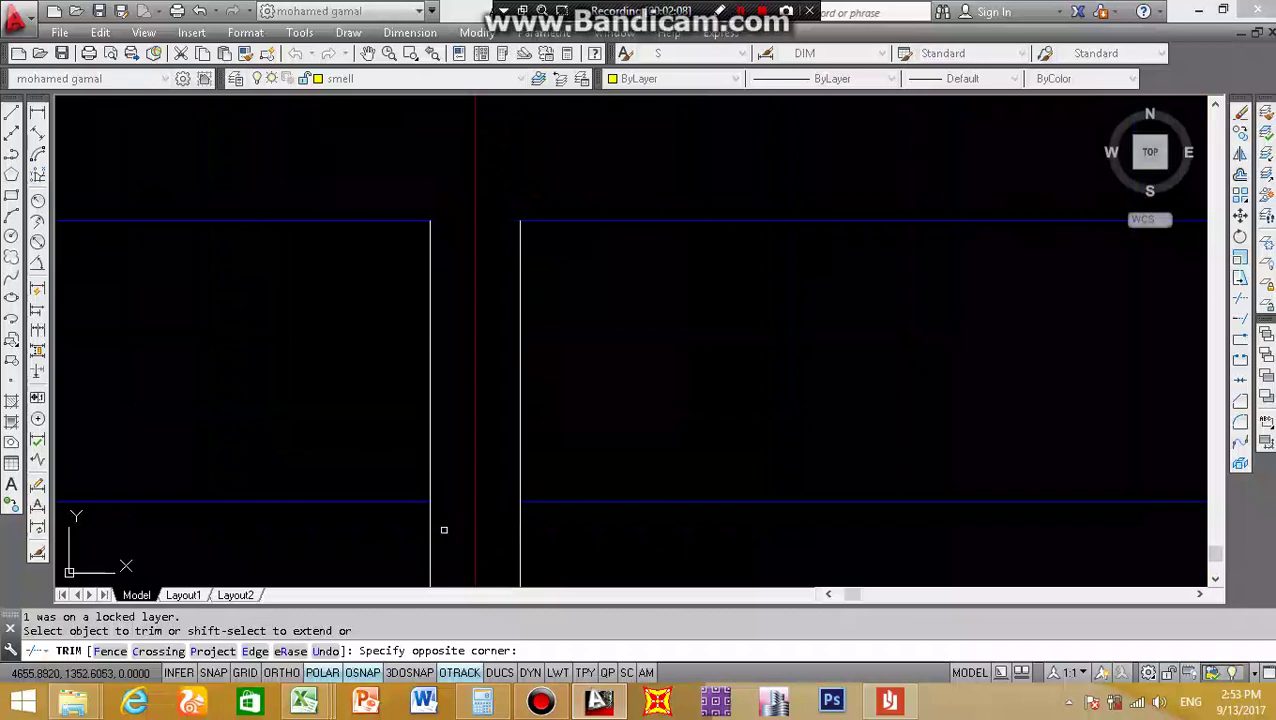
- Trim the wall segment lying inside the neighbouring footing outline
scroll(478, 465, down, 5)
scroll(460, 350, up, 2)
scroll(476, 290, up, 2)
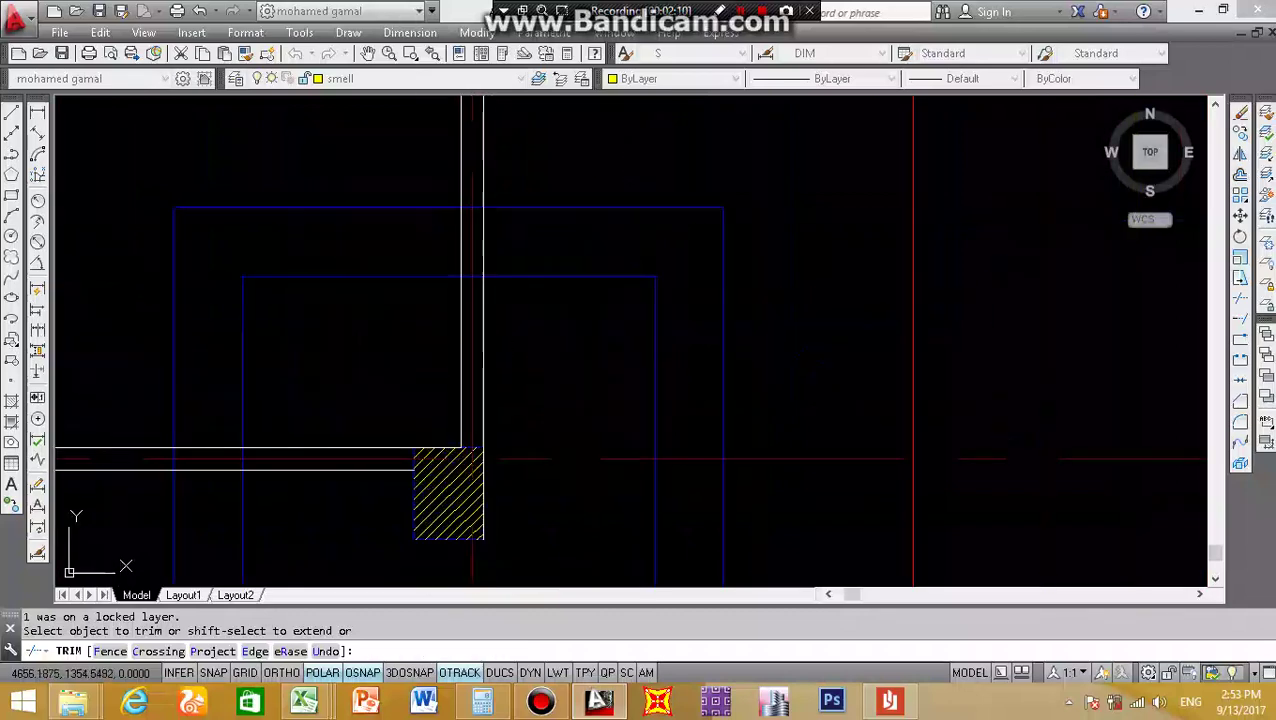
scroll(479, 228, up, 3)
scroll(451, 167, down, 3)
scroll(440, 121, up, 3)
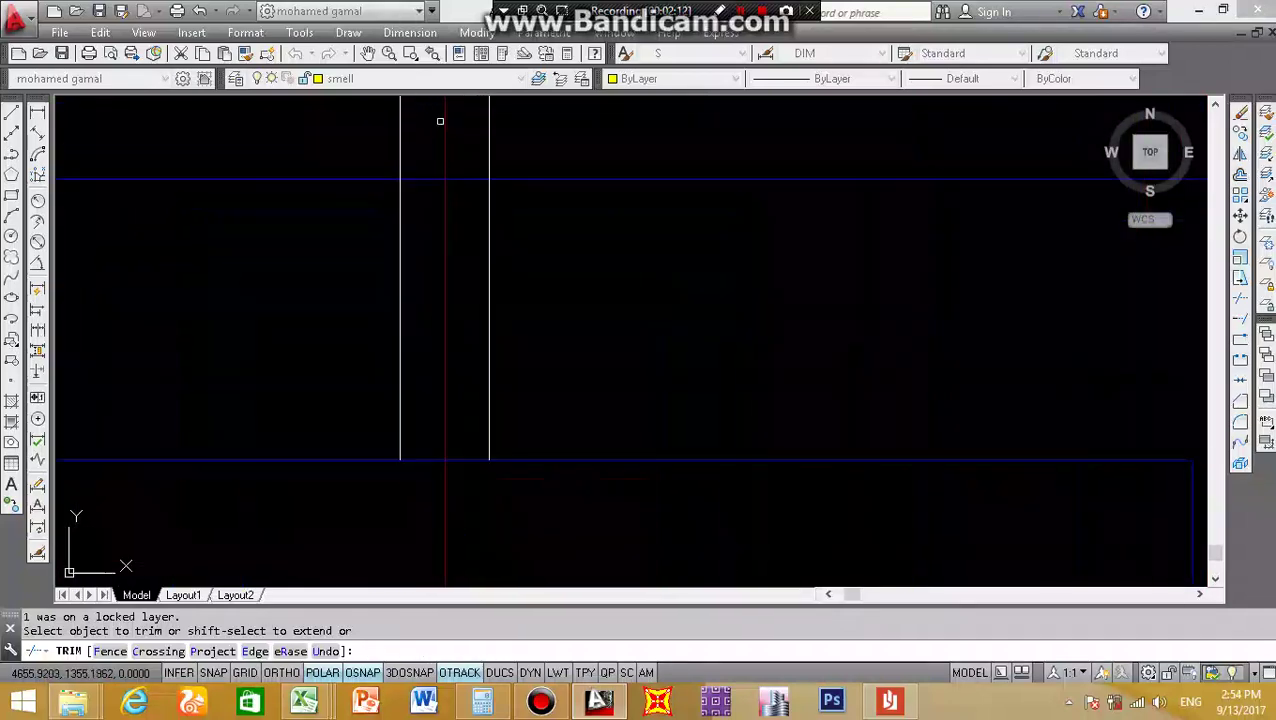
click(470, 148)
click(416, 456)
scroll(341, 551, down, 4)
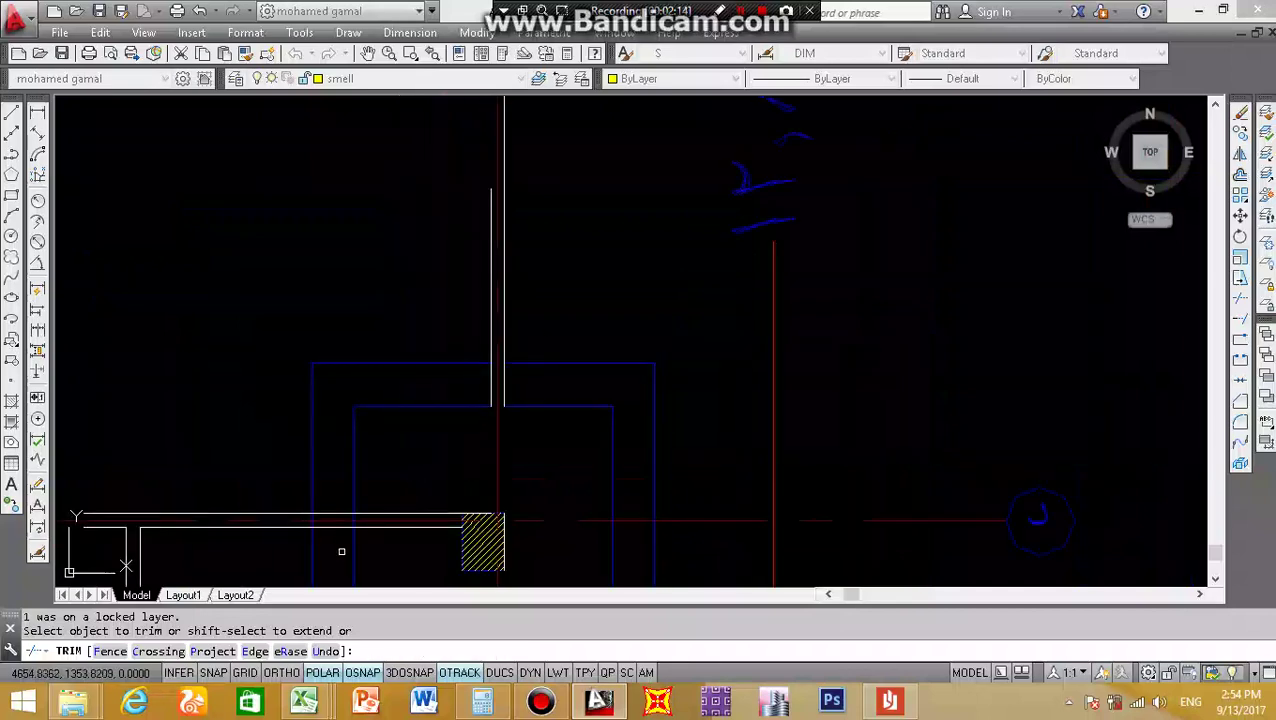
scroll(410, 553, up, 3)
- Cut the double wall line beside the column and the wall ends inside the footing
click(290, 450)
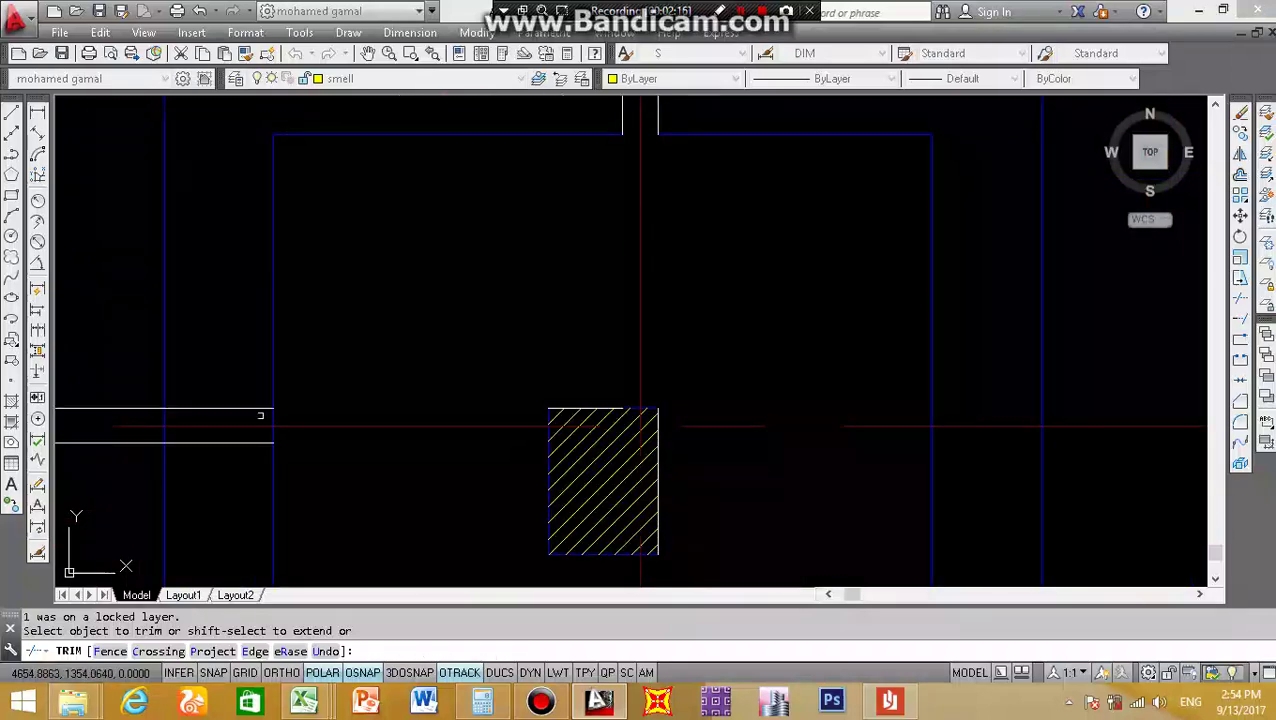
scroll(258, 413, up, 4)
scroll(290, 440, down, 4)
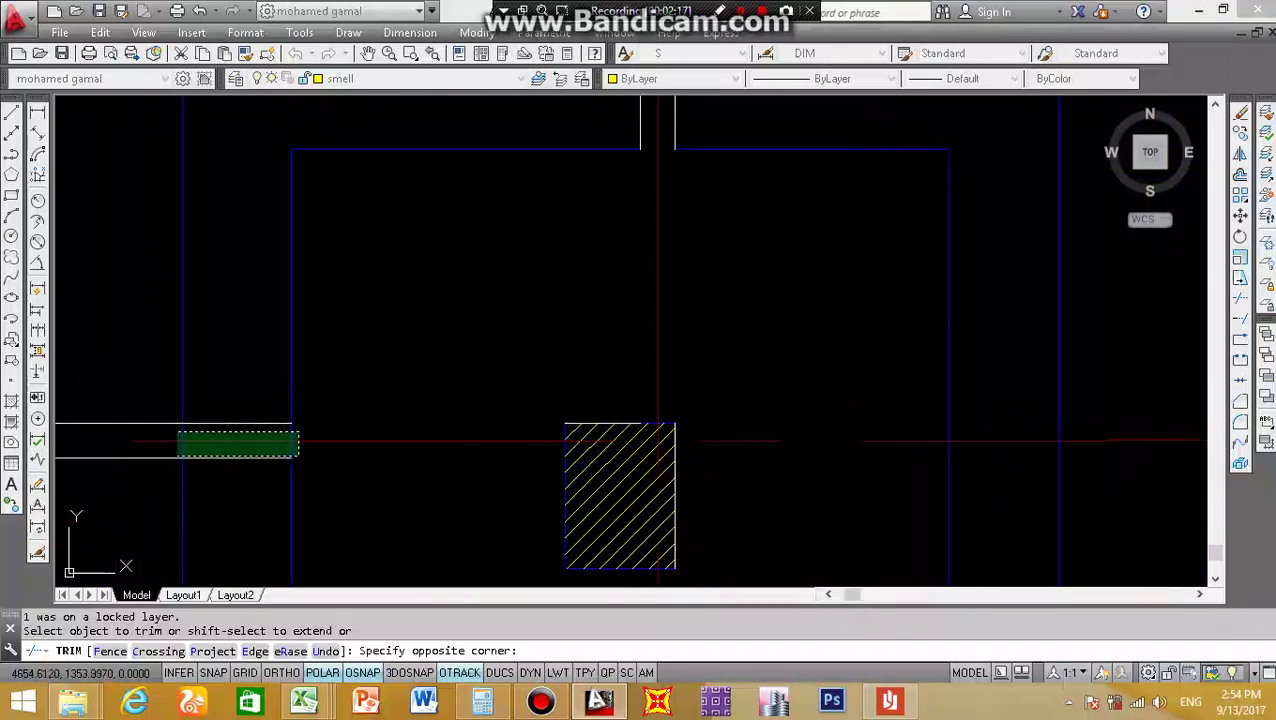
click(176, 452)
scroll(520, 436, down, 5)
scroll(286, 459, up, 4)
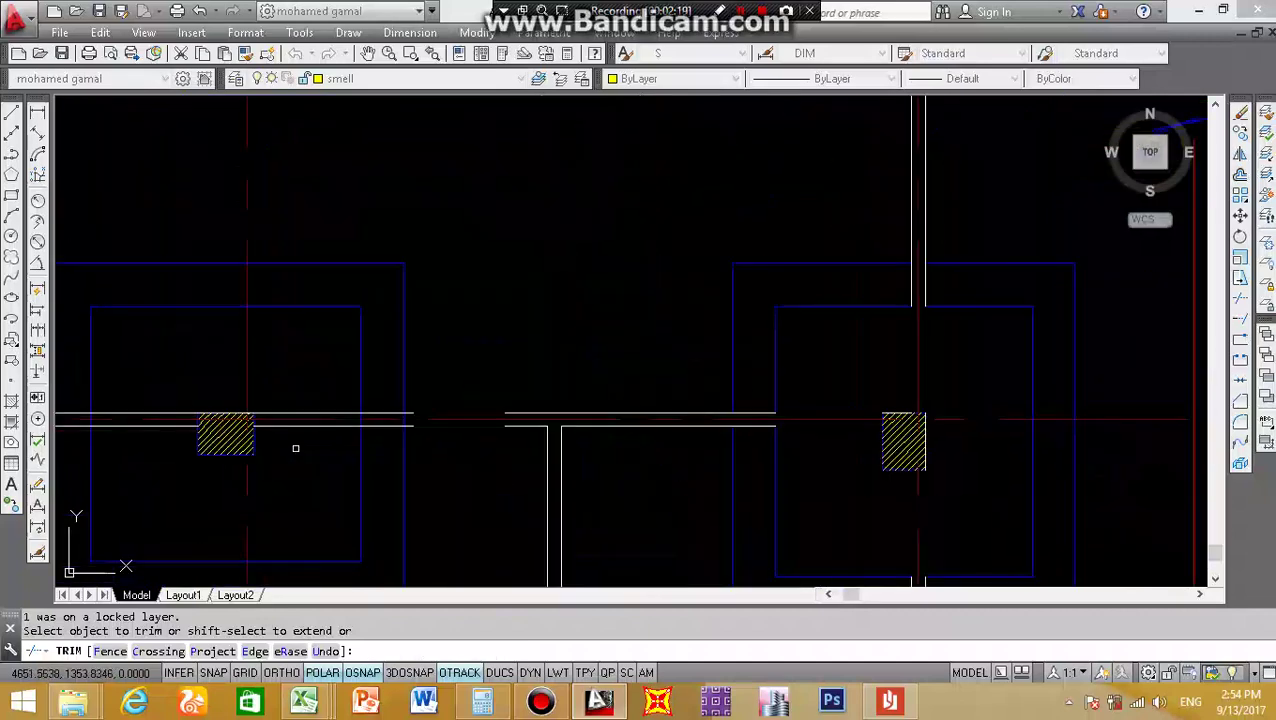
scroll(294, 444, up, 2)
- Trim the wall lines between the column and footing with crossing windows
click(328, 367)
click(248, 477)
scroll(379, 418, up, 5)
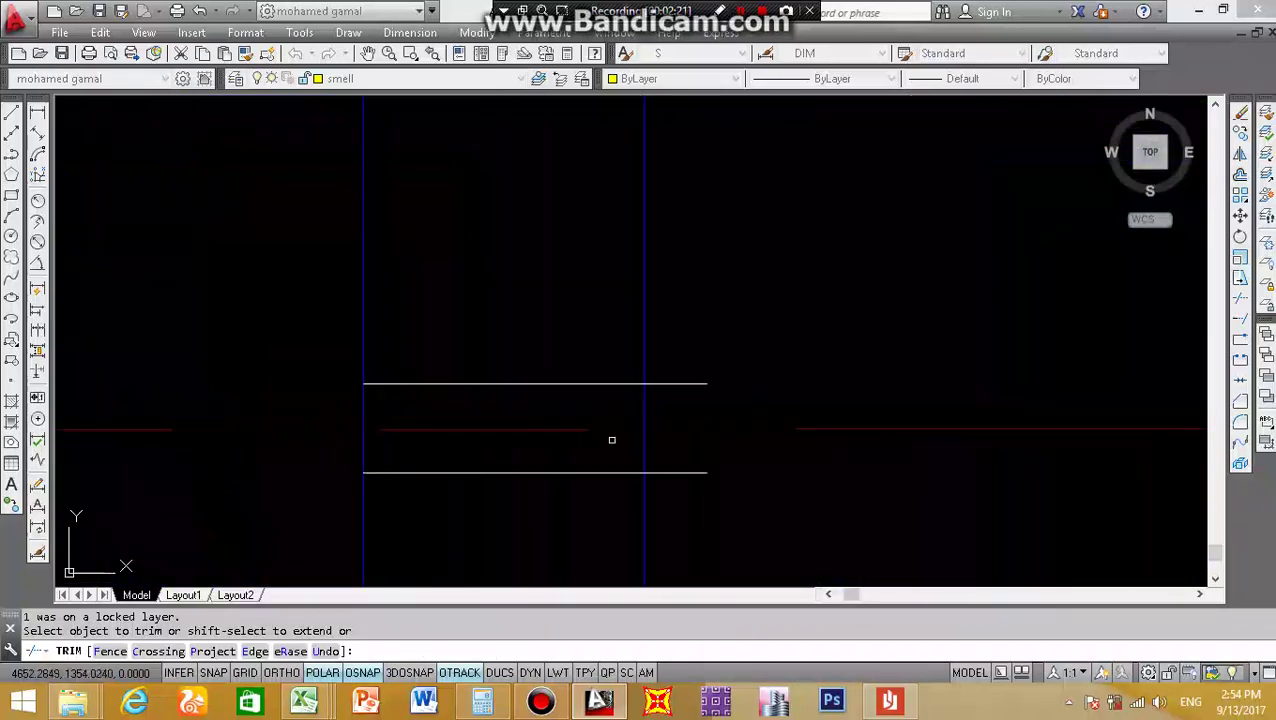
click(676, 416)
click(332, 442)
scroll(295, 408, down, 8)
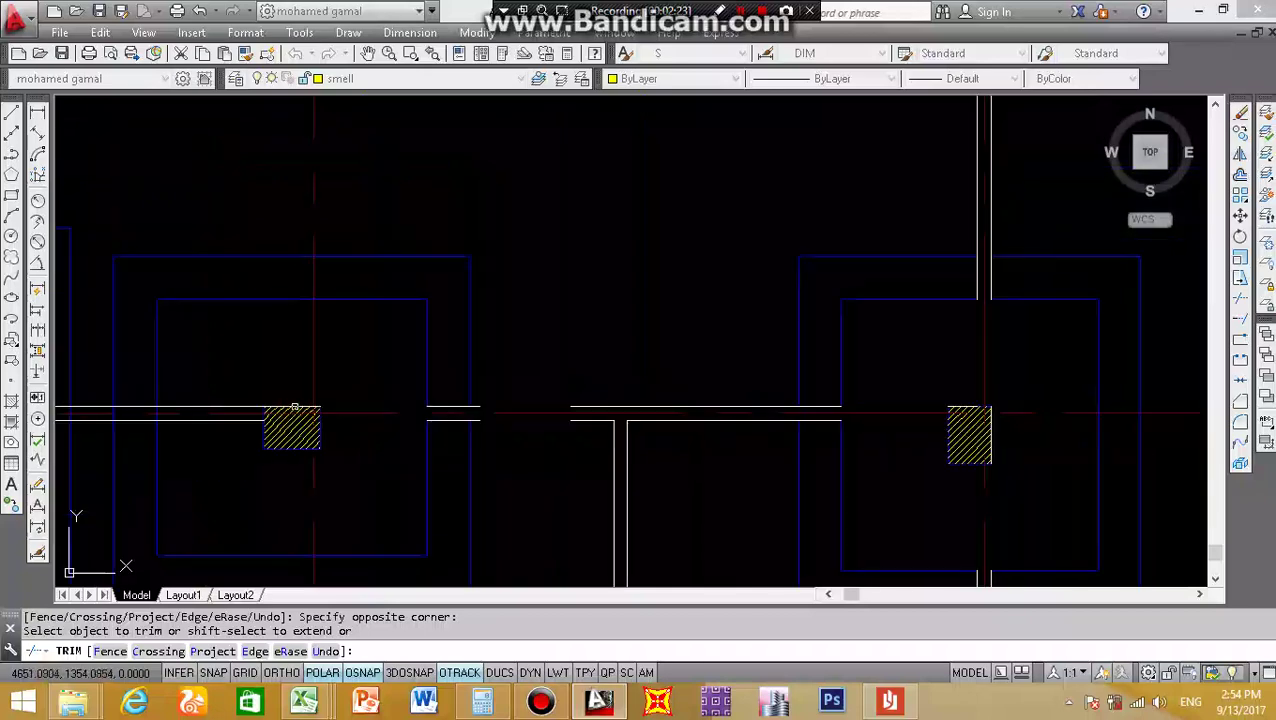
- Trim the wall segments inside the next footing outline
click(219, 421)
scroll(416, 390, up, 3)
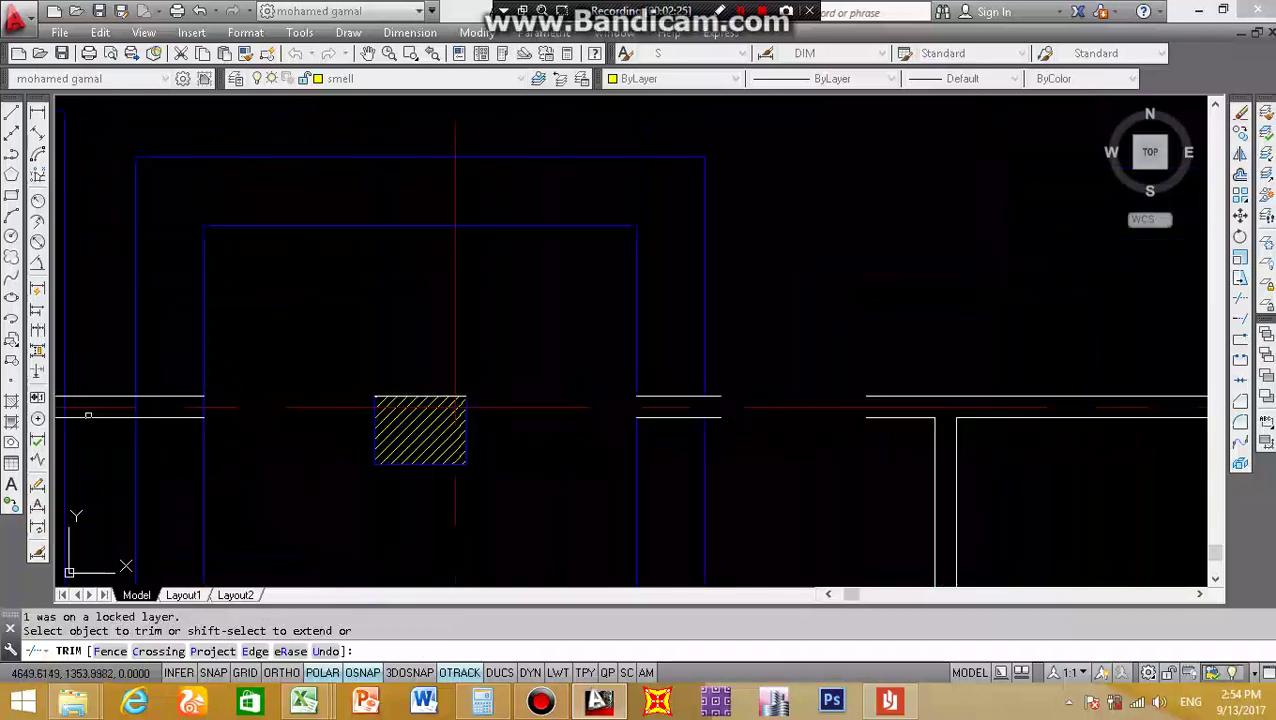
scroll(416, 390, up, 3)
click(196, 428)
scroll(600, 400, down, 3)
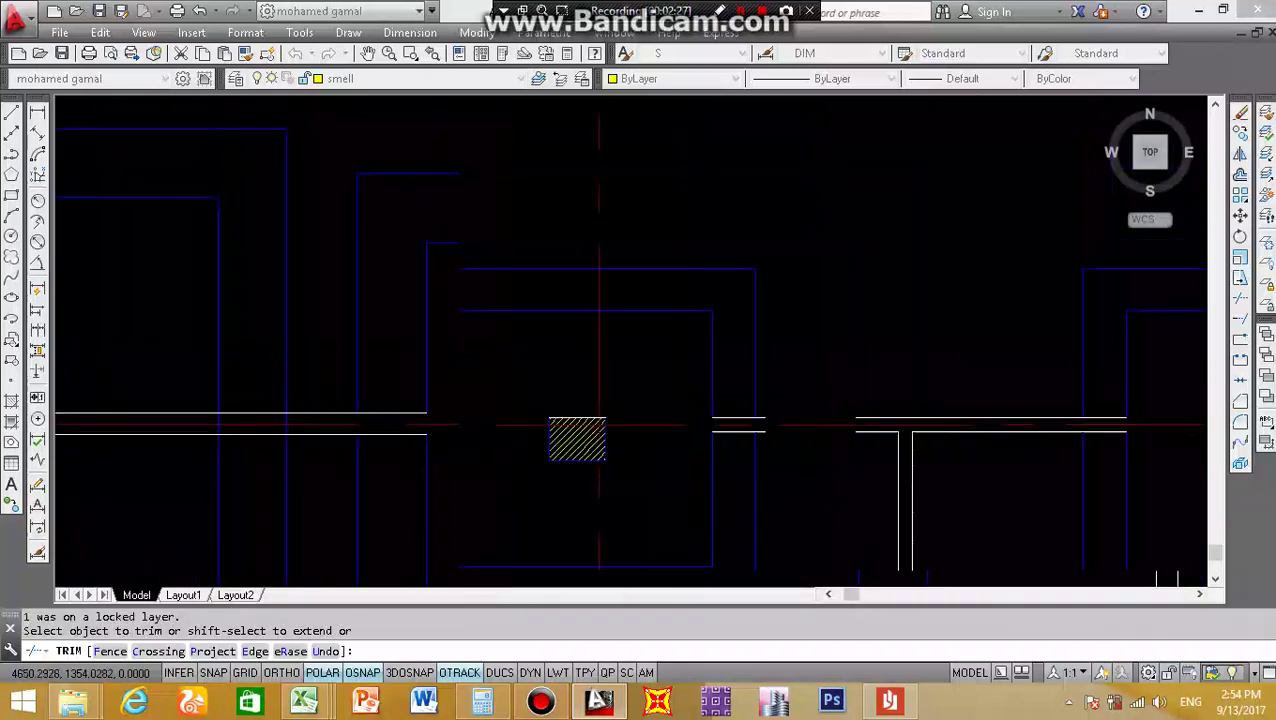
scroll(900, 150, down, 2)
scroll(277, 433, up, 4)
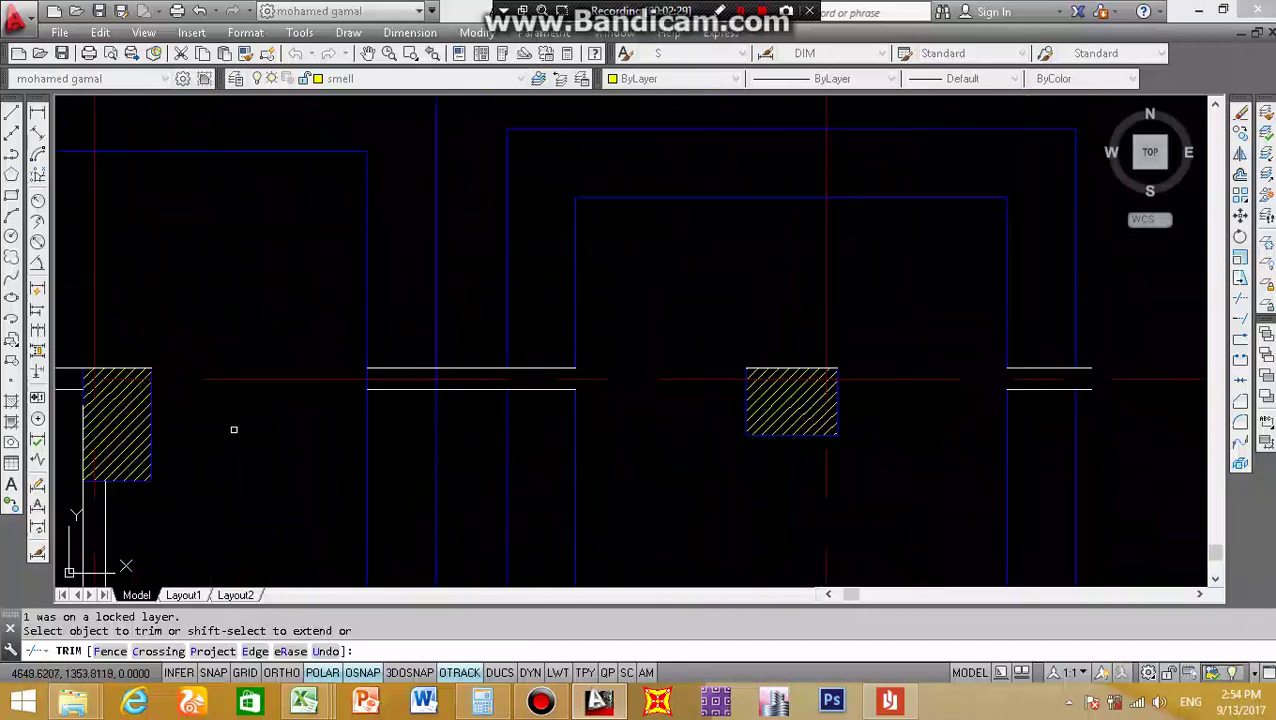
scroll(410, 392, up, 5)
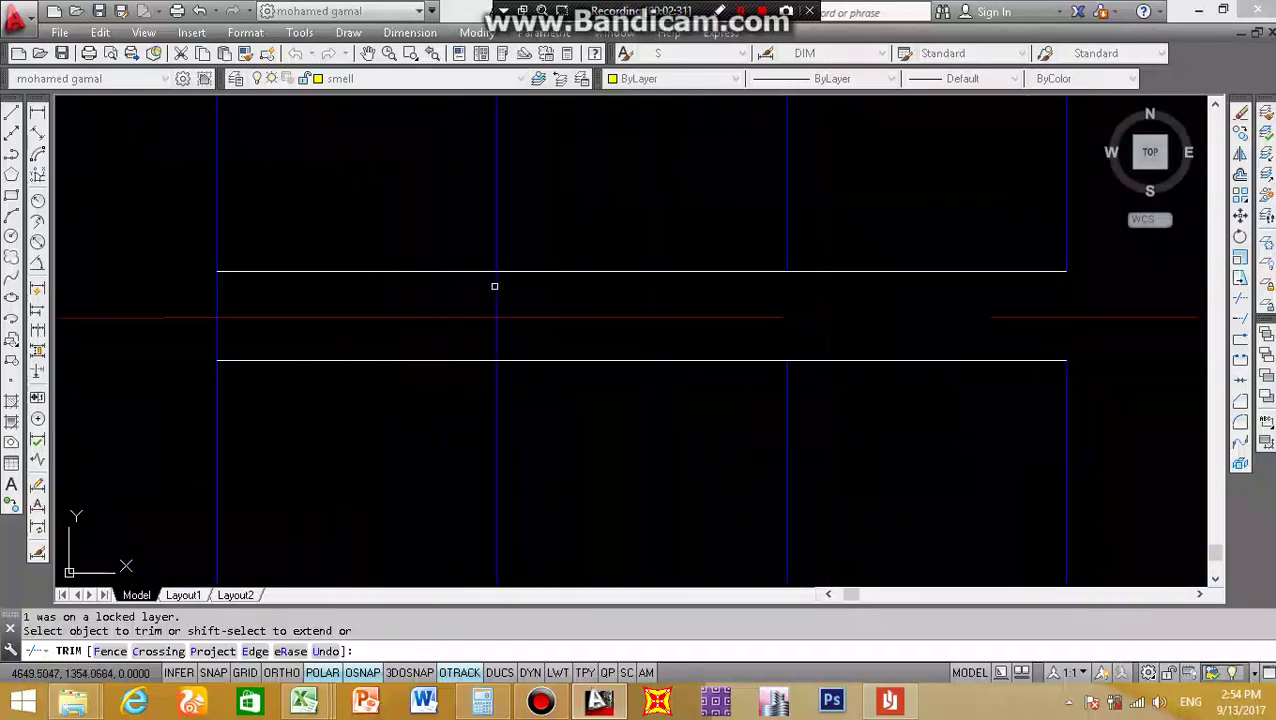
- Trim the wall segments between the footing lines and the top wall line beside the column
click(512, 289)
click(180, 330)
scroll(470, 407, down, 4)
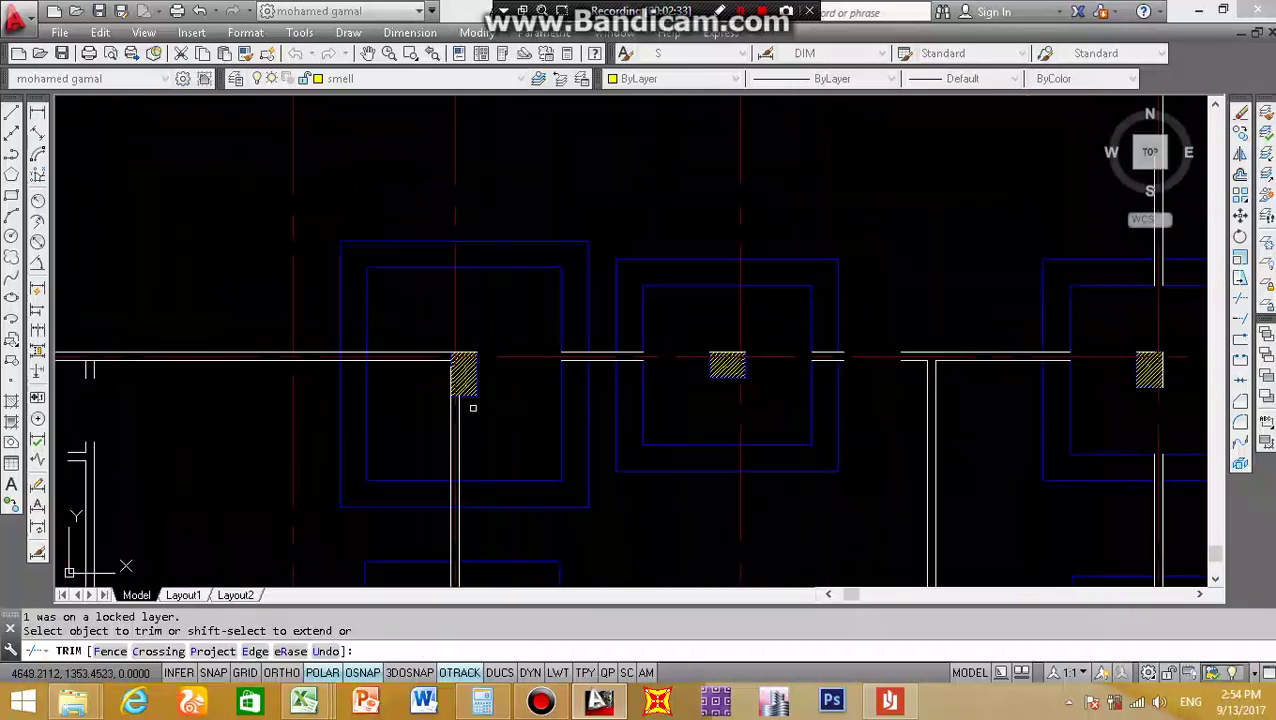
scroll(353, 360, up, 3)
scroll(483, 344, up, 2)
click(473, 362)
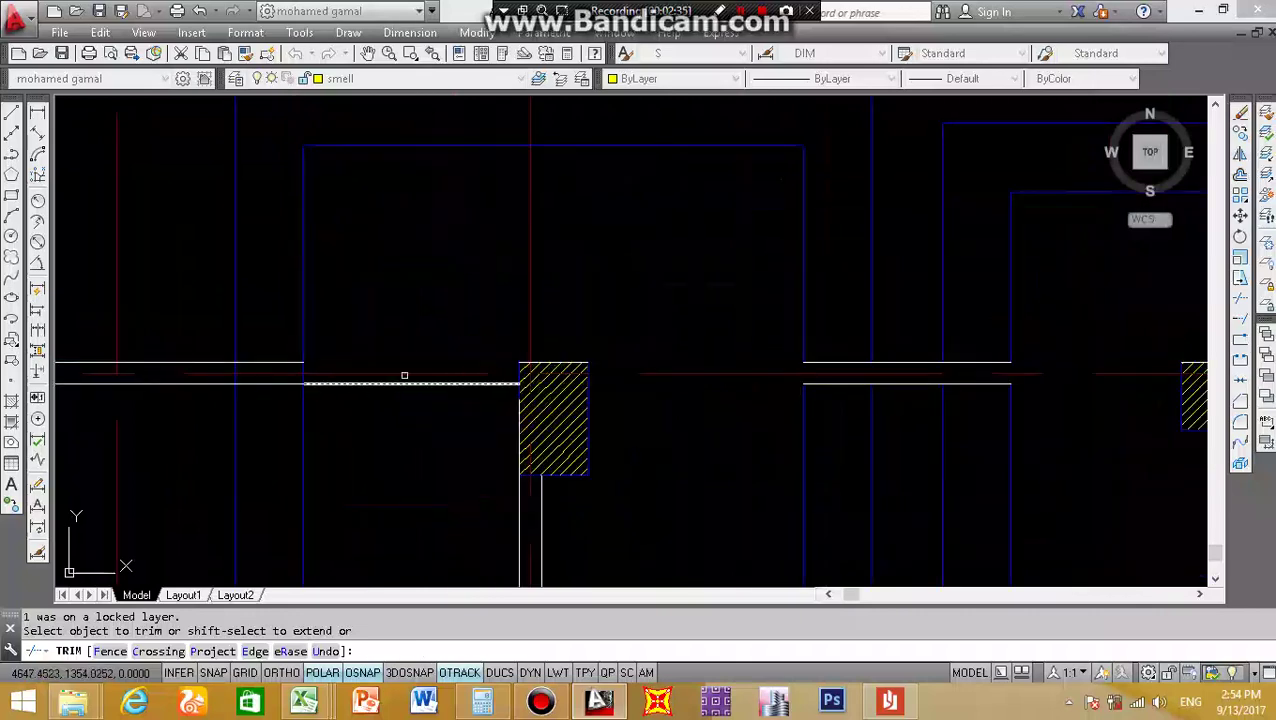
click(385, 422)
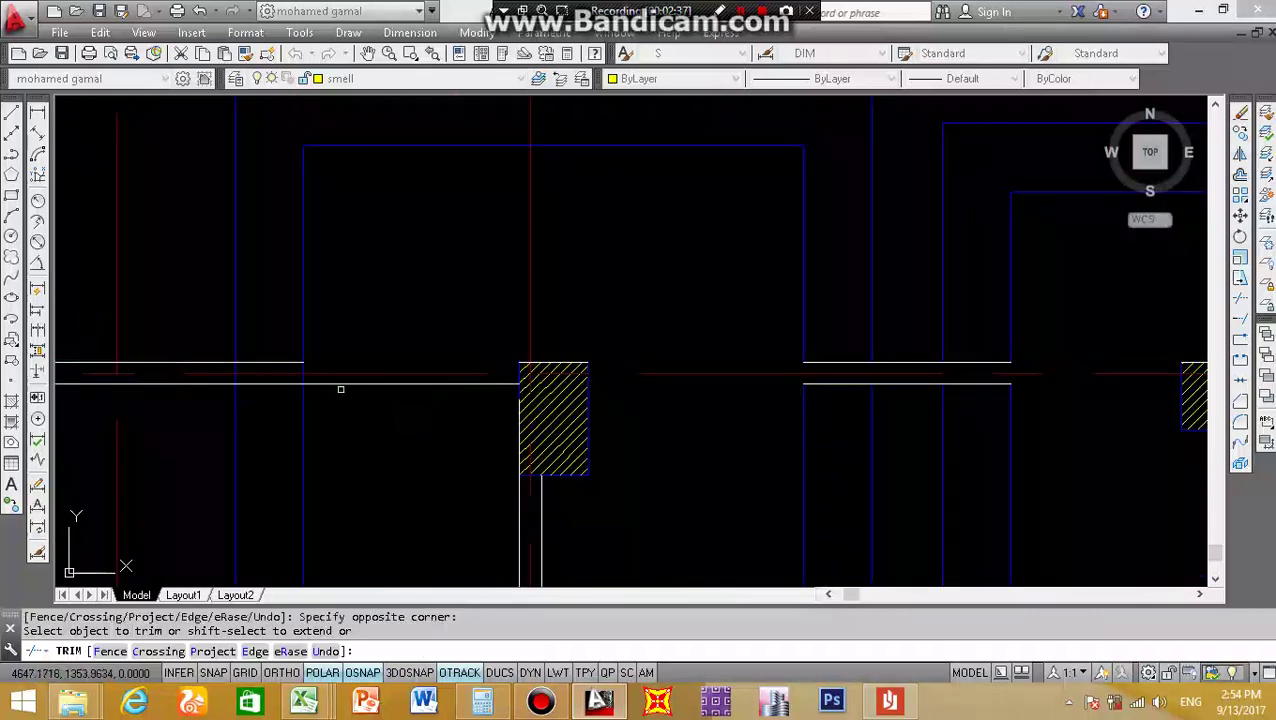
text(r)
- Erase the stray lower wall segment beside the hatched column
key(Return)
click(366, 383)
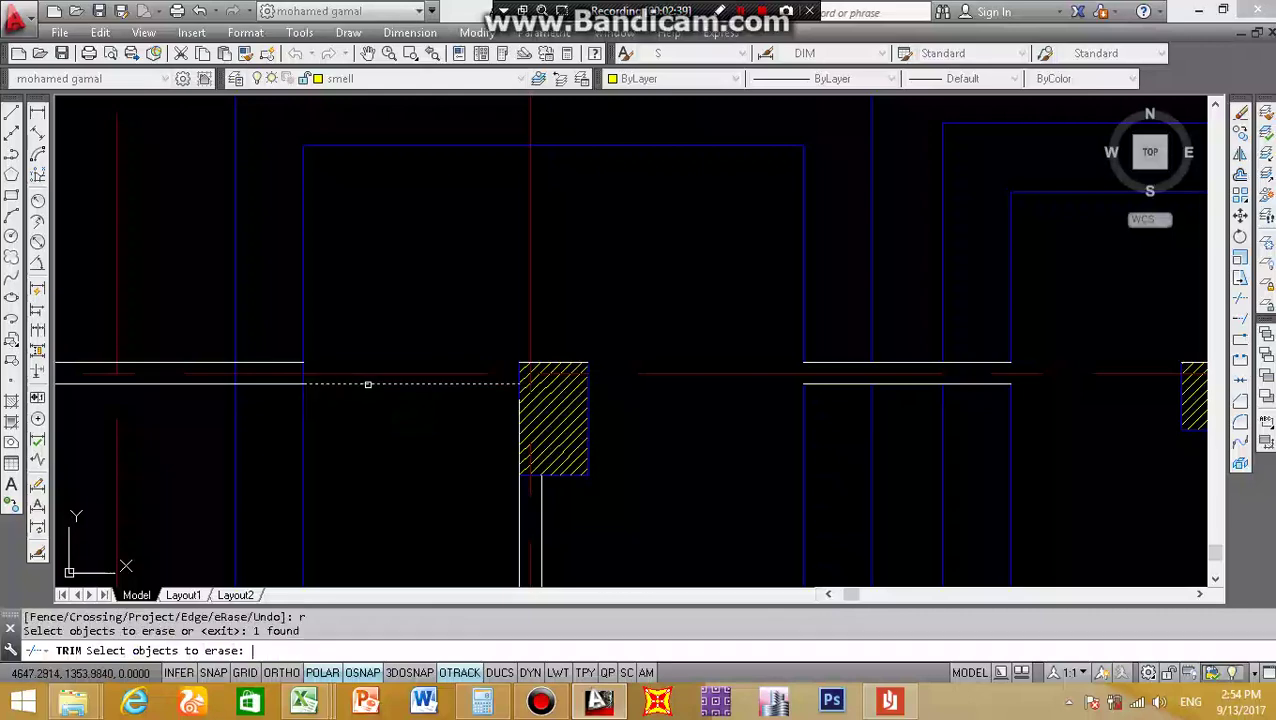
key(Return)
scroll(268, 370, up, 3)
- Trim the remaining wall ends inside a final crossing window
click(440, 357)
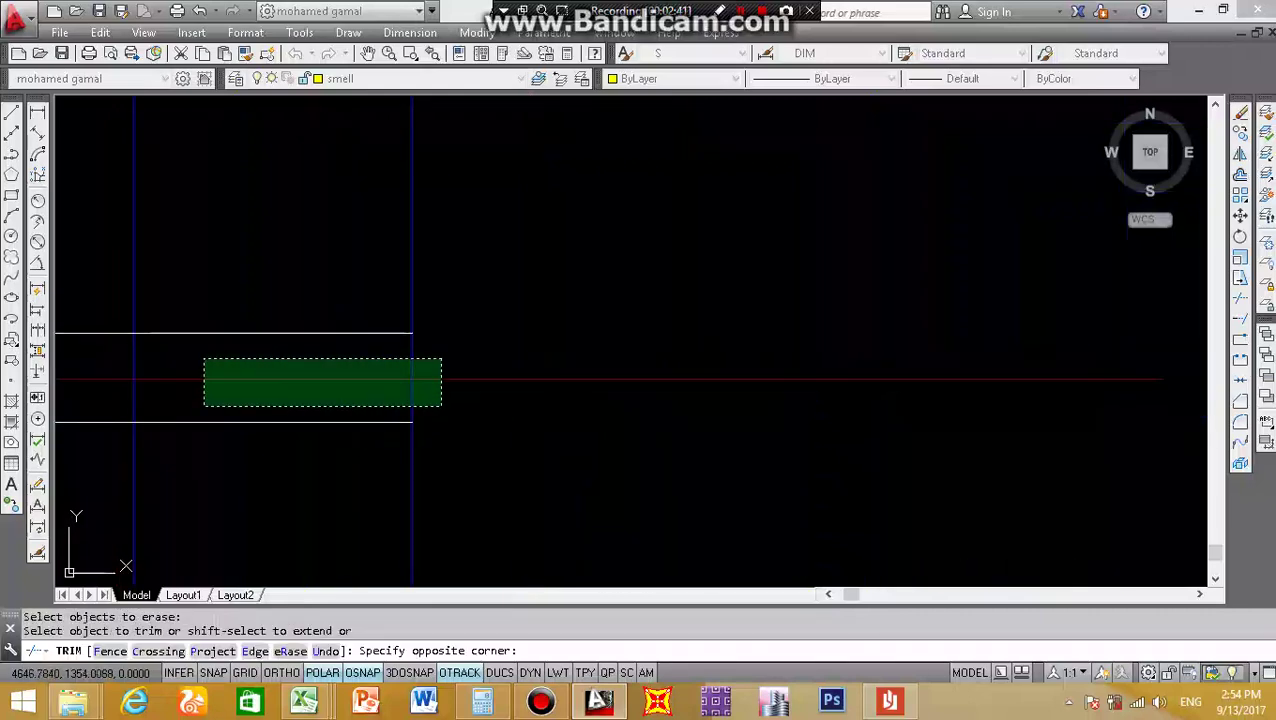
click(112, 406)
scroll(278, 433, down, 5)
scroll(290, 437, up, 2)
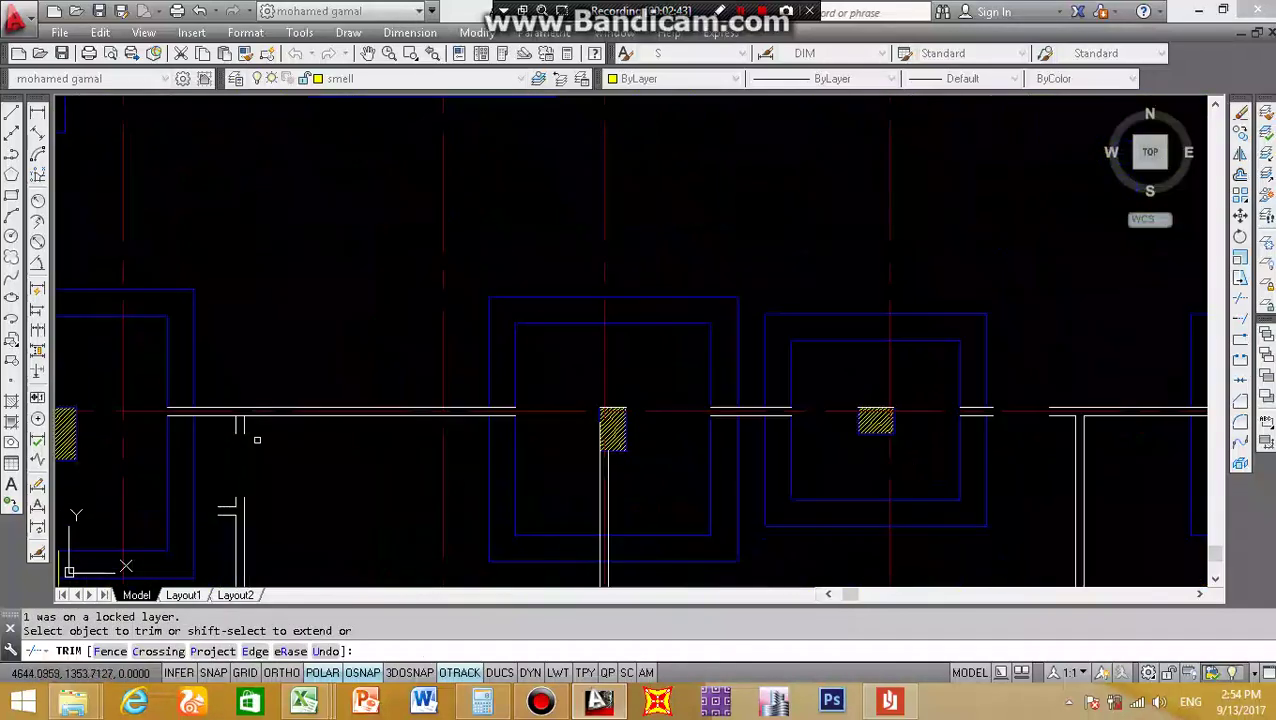
scroll(288, 440, up, 2)
scroll(286, 460, down, 4)
scroll(284, 472, down, 2)
- Cut the pair of wall lines back to the footing edge
scroll(284, 472, down, 2)
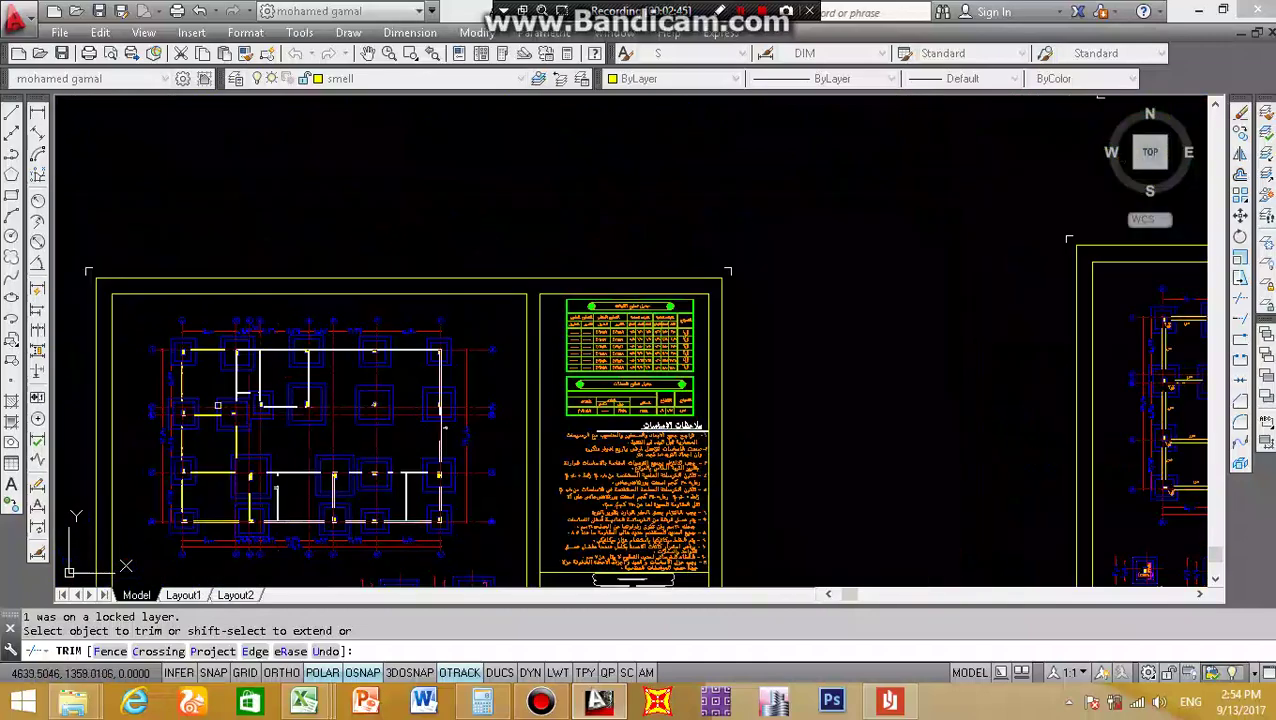
scroll(459, 382, up, 5)
scroll(571, 394, down, 3)
scroll(677, 410, up, 3)
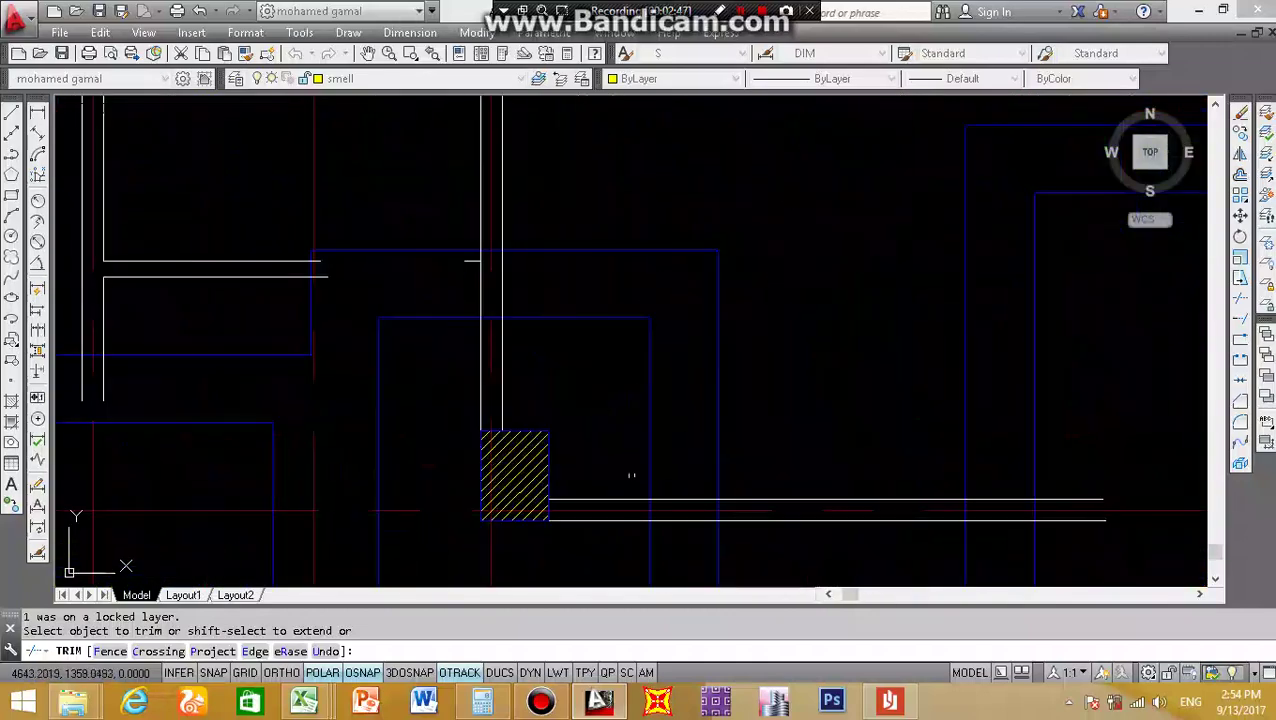
scroll(579, 549, down, 3)
scroll(718, 448, up, 4)
click(780, 468)
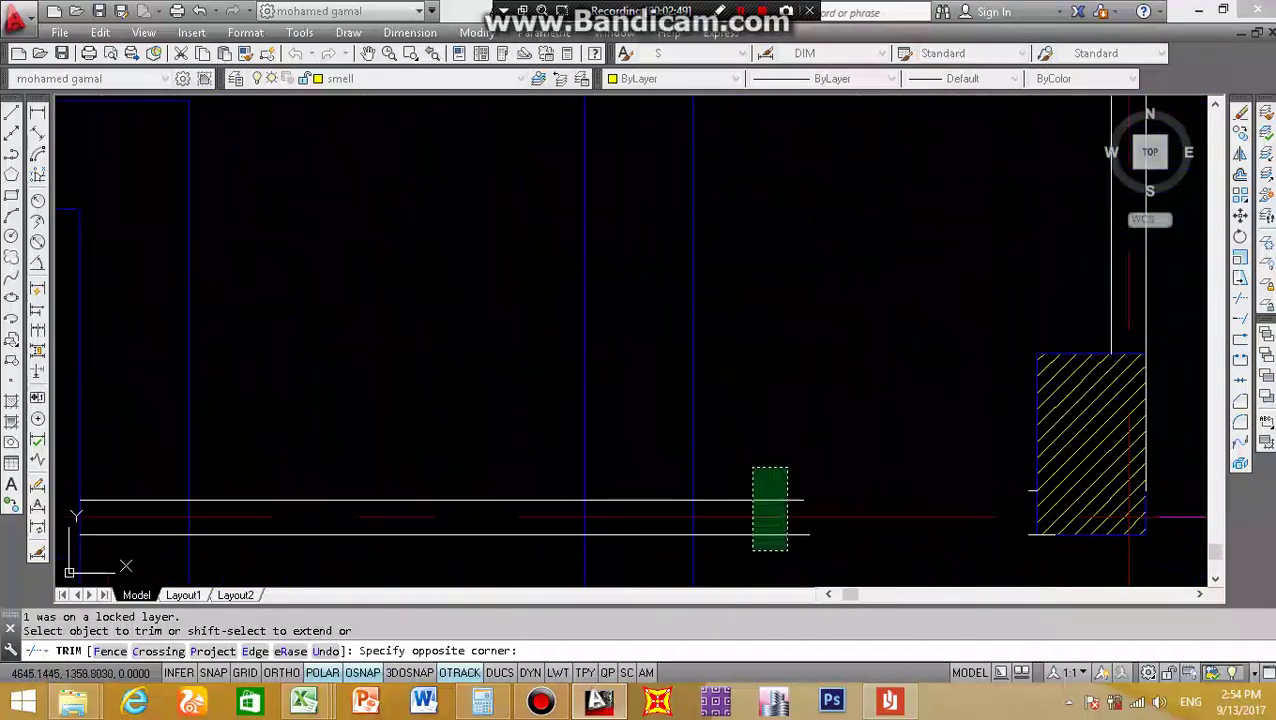
click(752, 550)
click(738, 502)
click(416, 522)
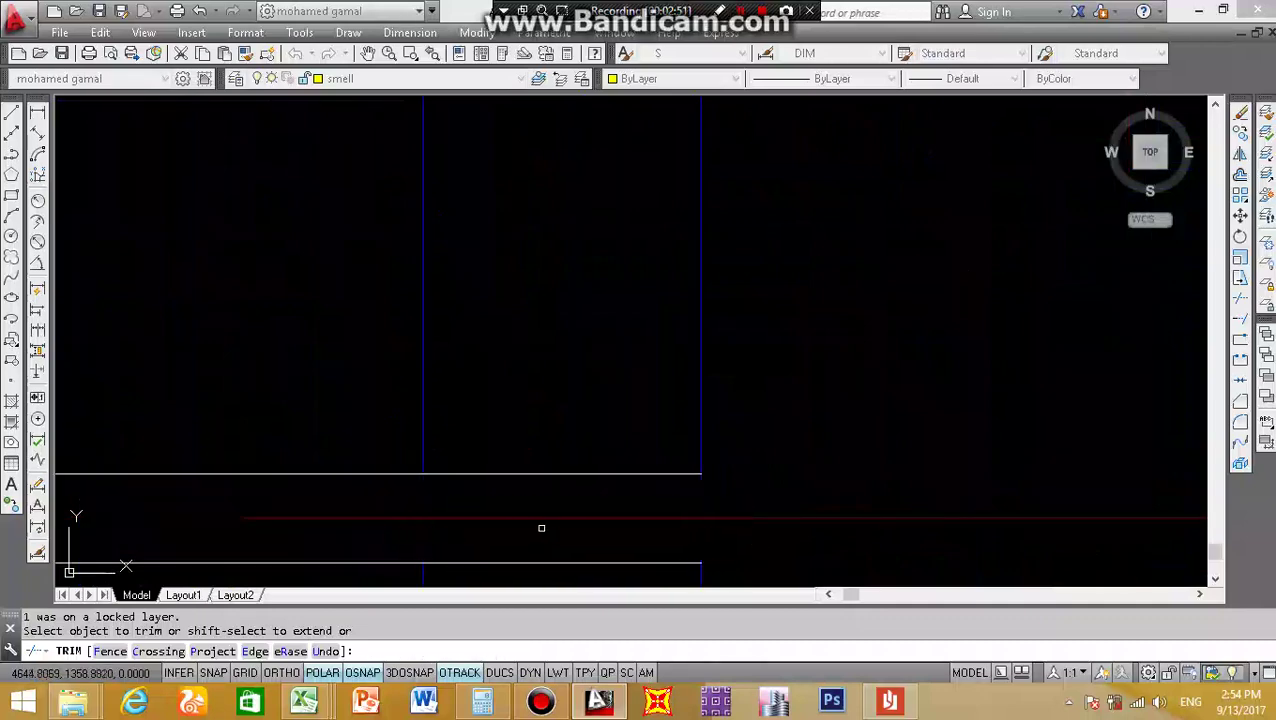
- Trim the lower wall lines inside the footing outline
scroll(541, 527, down, 2)
scroll(313, 484, down, 2)
click(374, 510)
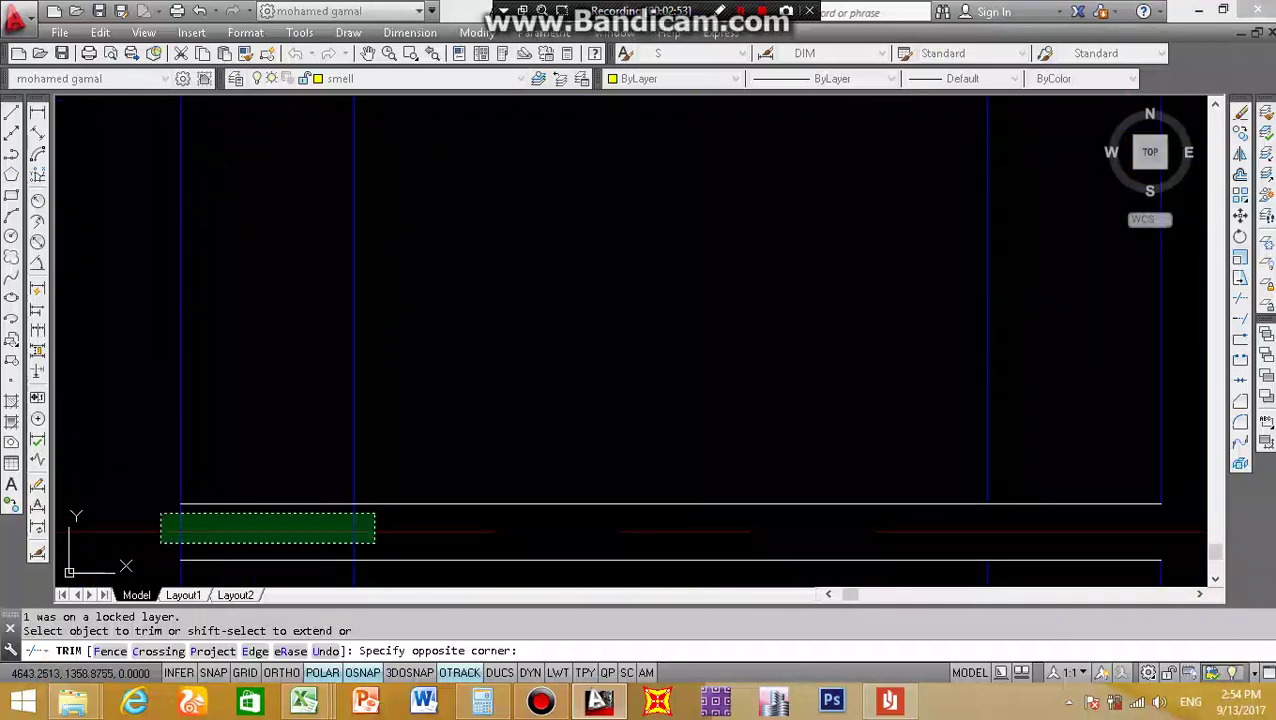
click(160, 542)
scroll(451, 461, up, 3)
scroll(218, 437, up, 3)
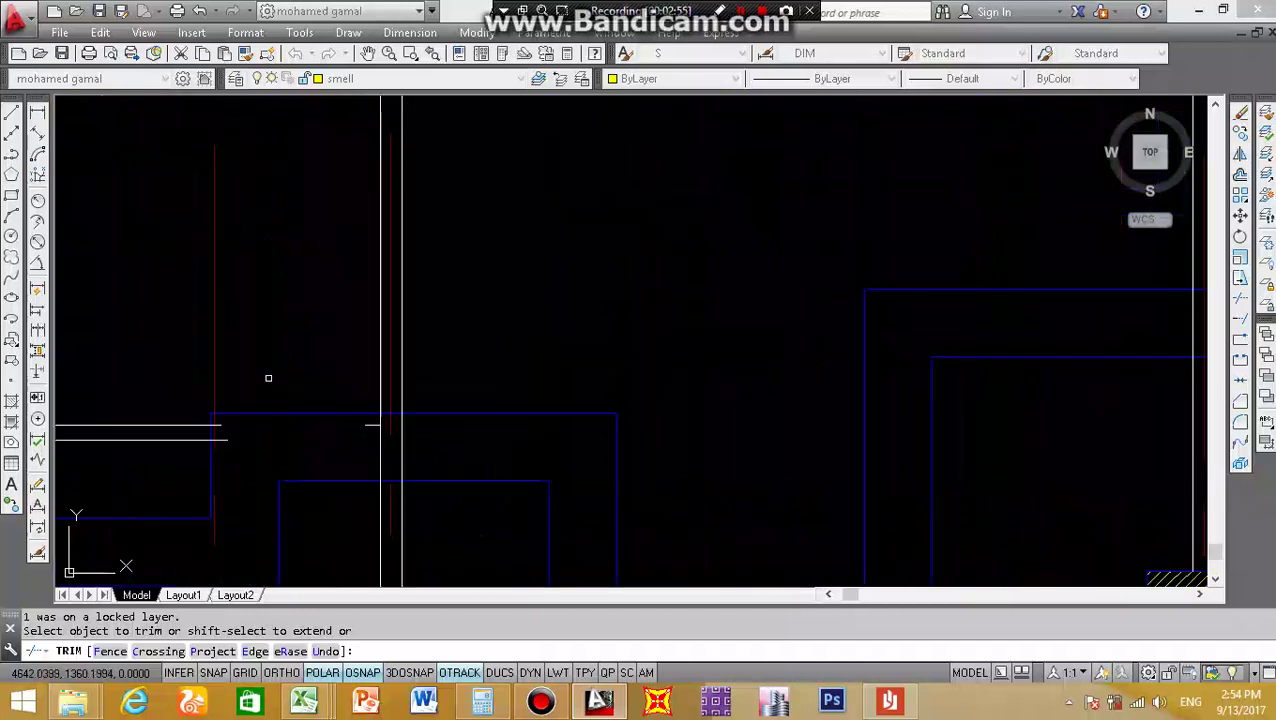
scroll(268, 376, down, 3)
scroll(310, 450, up, 3)
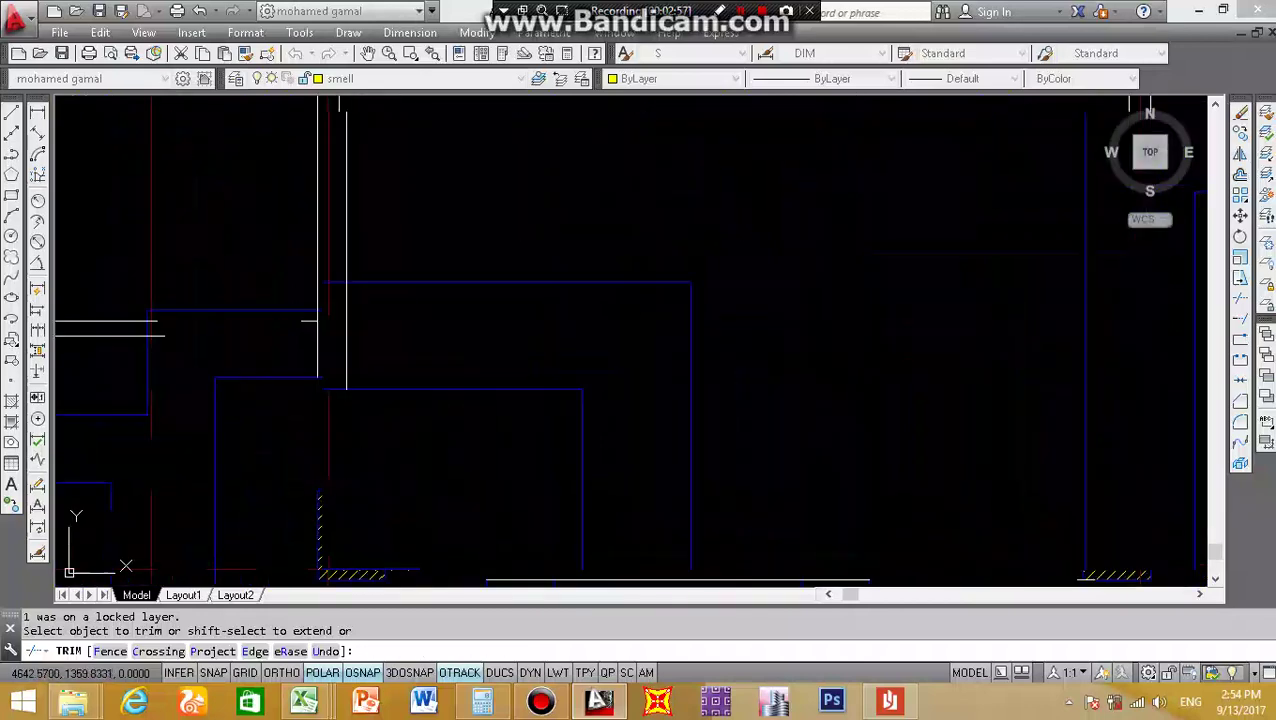
scroll(326, 358, up, 3)
- Trim the wall line ends inside the next footing outline
click(312, 440)
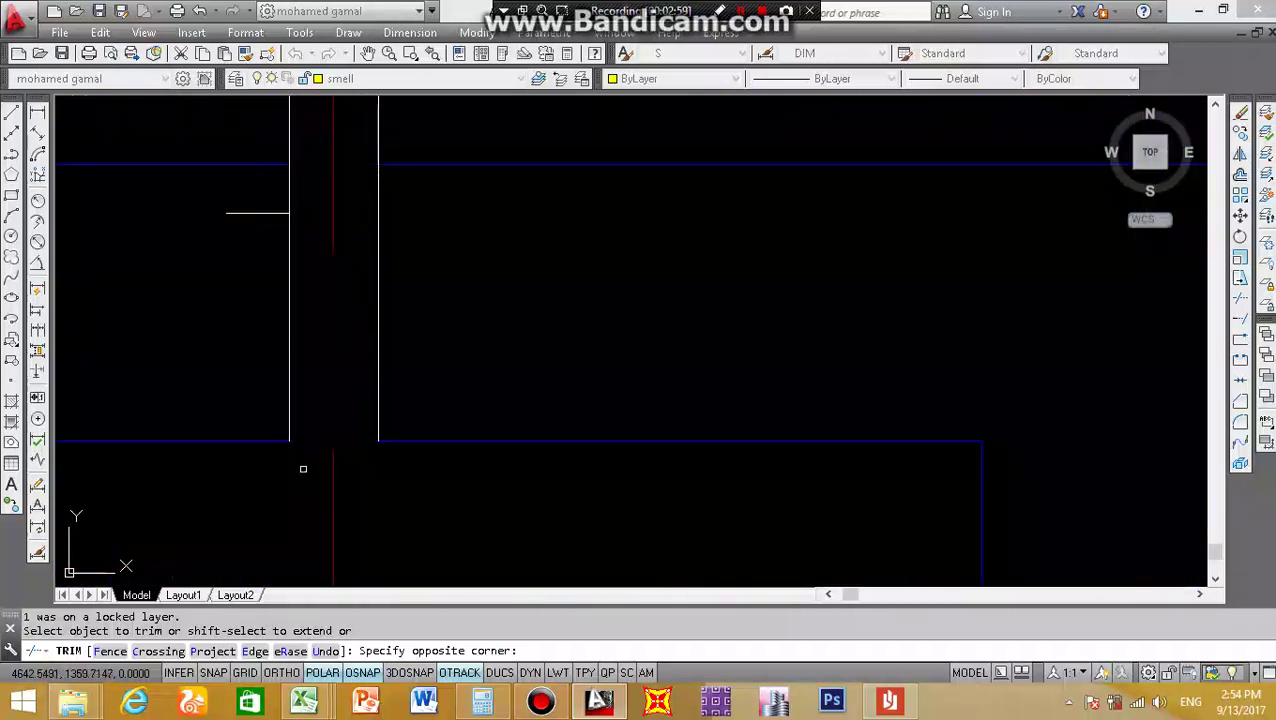
scroll(299, 470, down, 3)
scroll(272, 507, up, 2)
scroll(273, 507, up, 2)
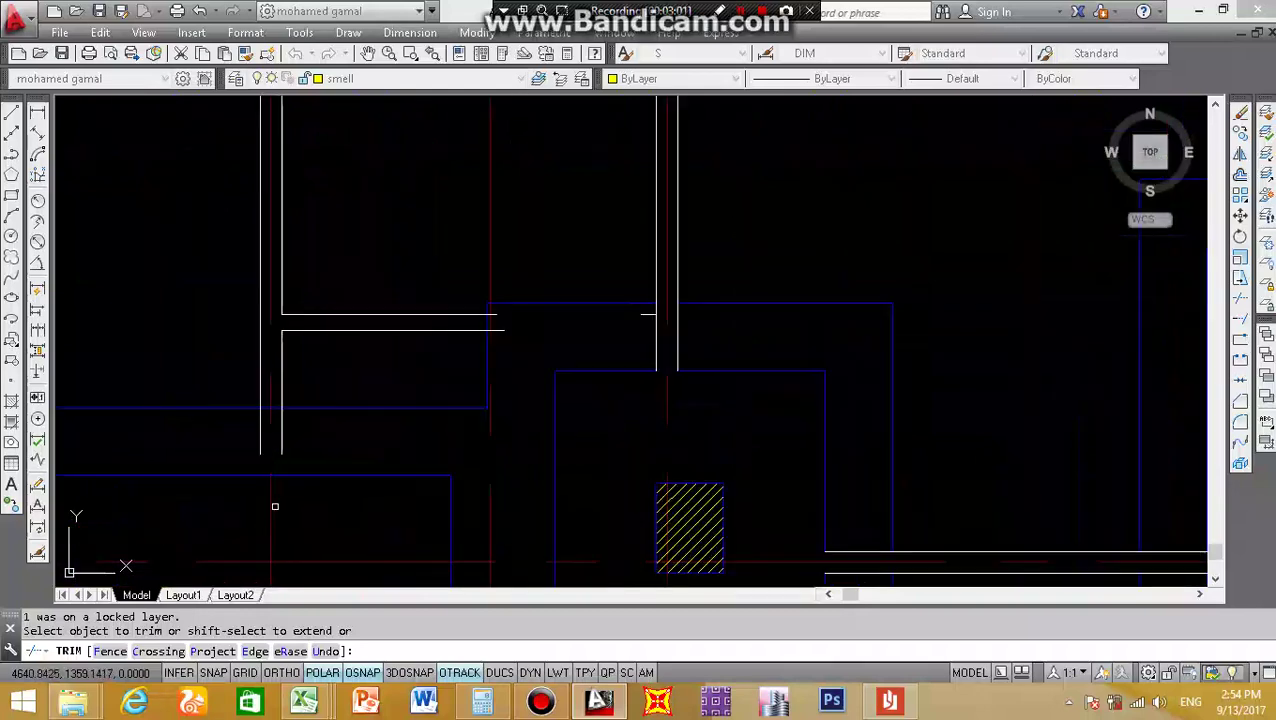
scroll(517, 330, up, 3)
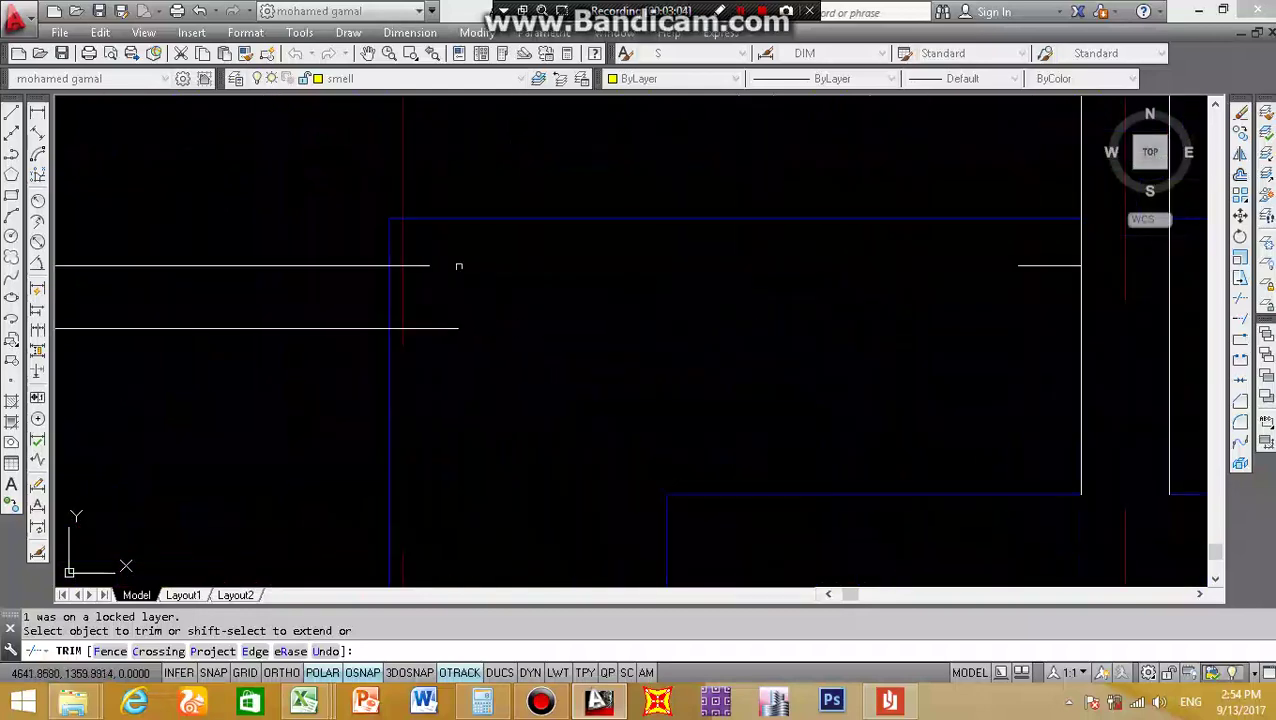
click(413, 399)
scroll(447, 399, down, 3)
scroll(421, 464, up, 2)
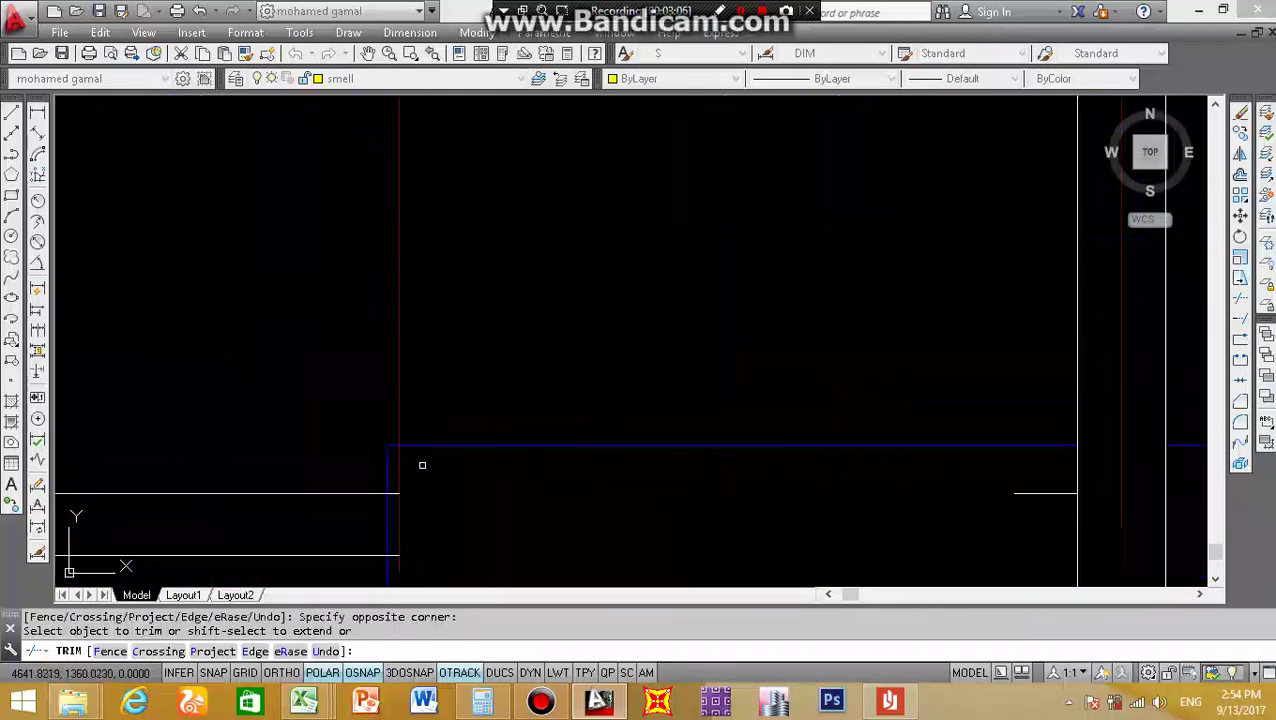
scroll(410, 531, up, 3)
- Trim the wall lines crossing the footing edge with a crossing window
click(389, 424)
scroll(440, 360, down, 3)
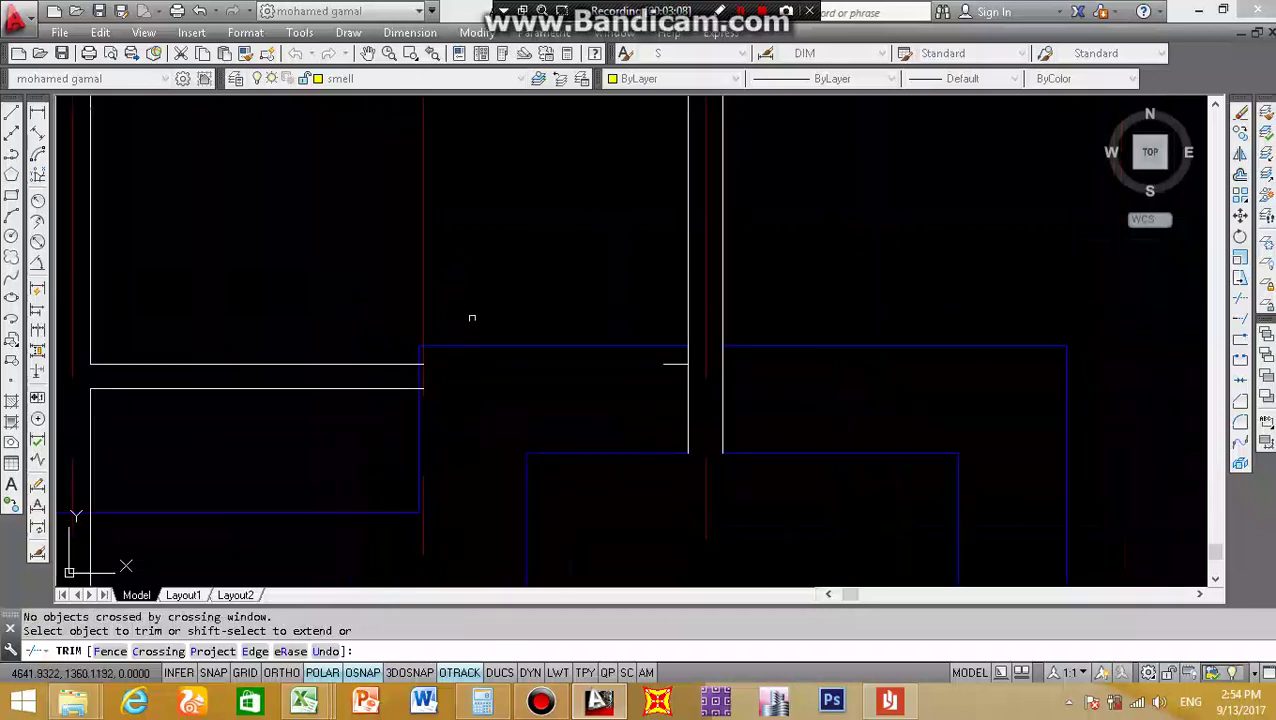
scroll(356, 484, up, 3)
click(340, 545)
click(348, 353)
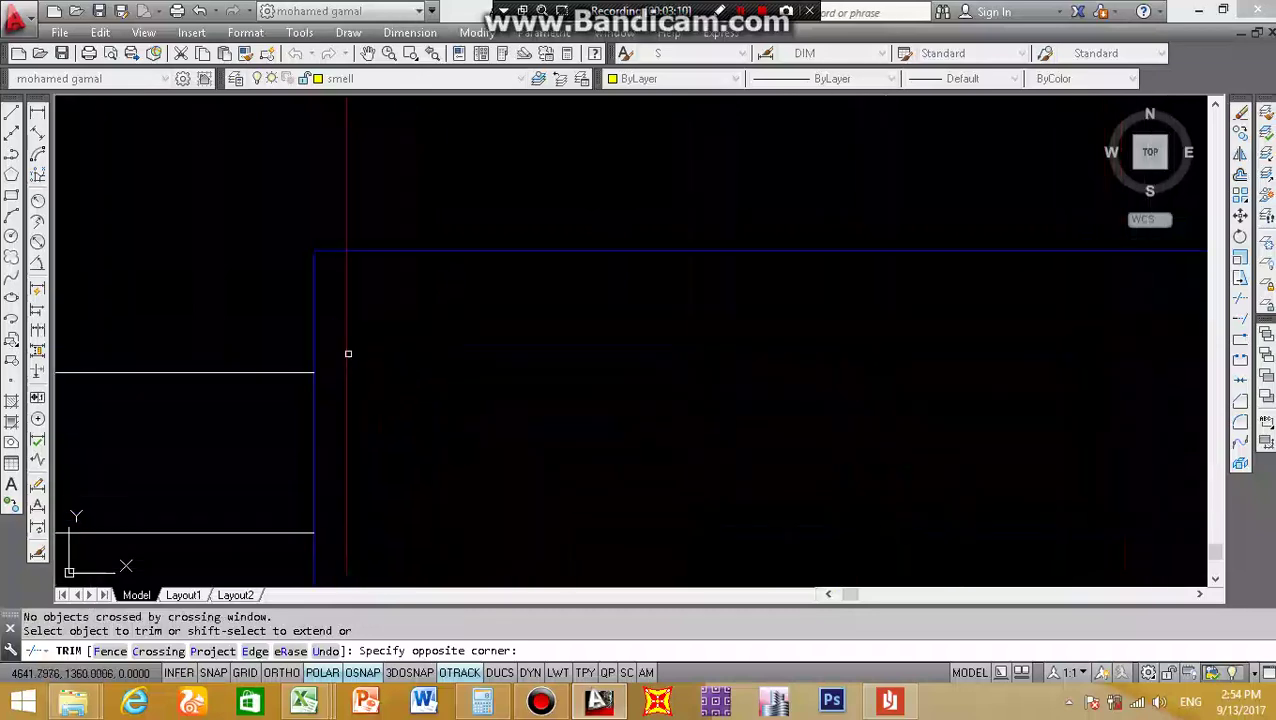
scroll(421, 361, down, 2)
scroll(515, 362, down, 2)
scroll(312, 412, down, 2)
scroll(314, 437, up, 4)
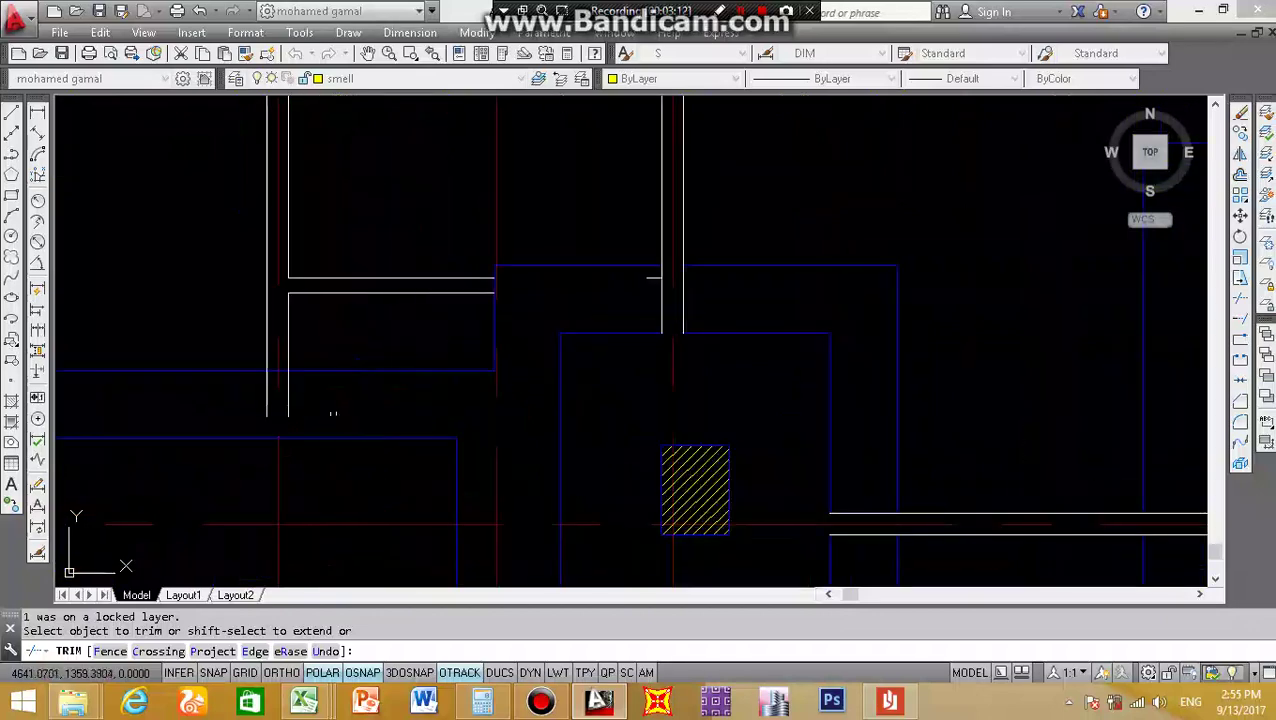
- Trim the wall lines below the footing edge and inside a small window
click(273, 399)
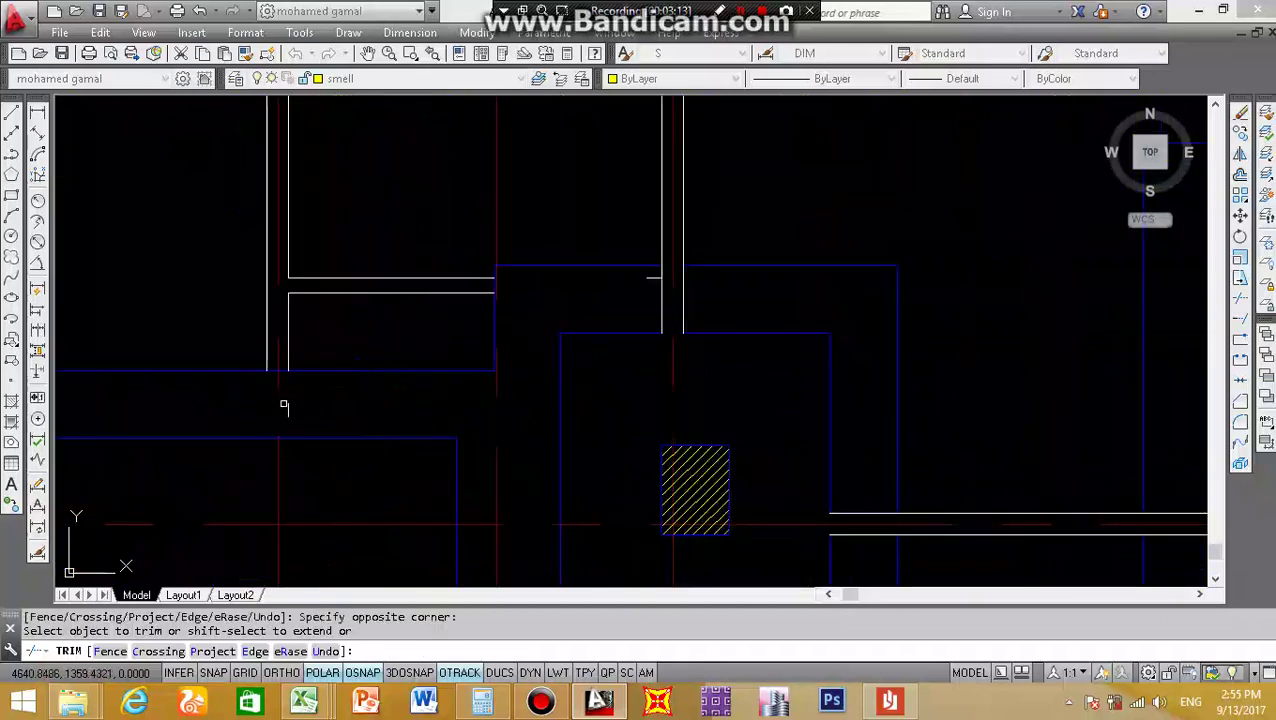
shift+drag(333, 344, 209, 370)
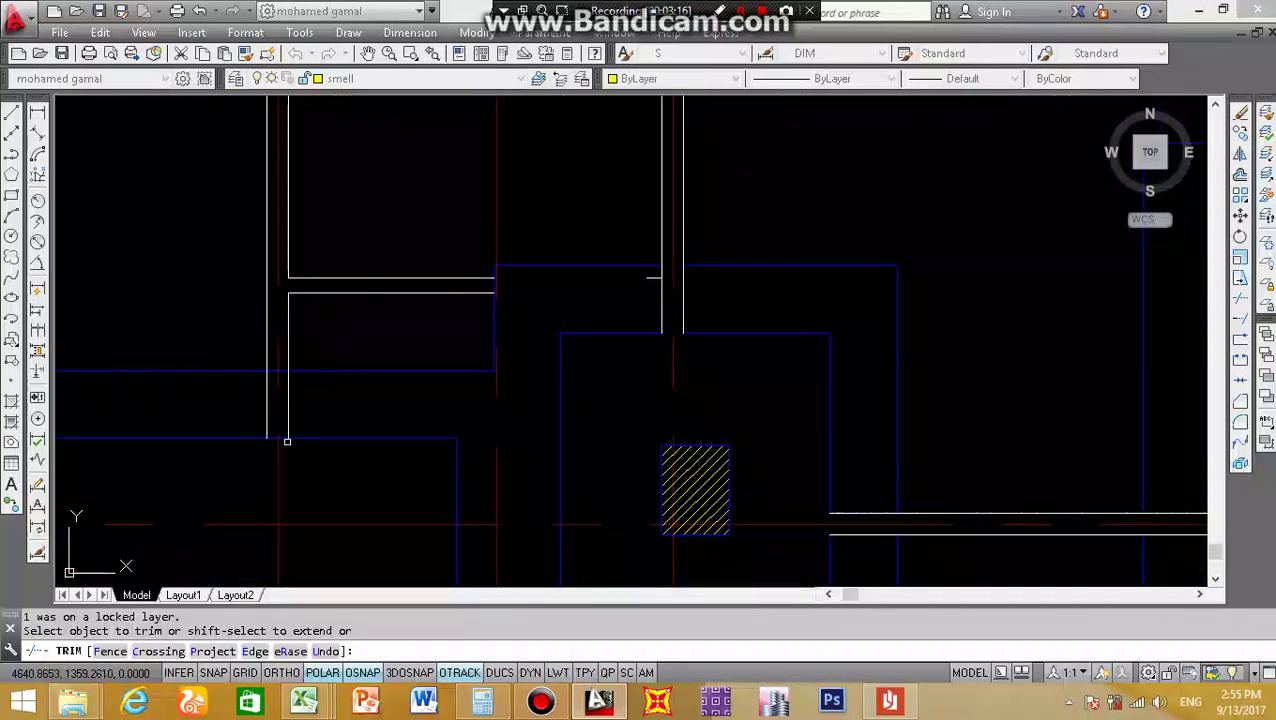
scroll(270, 432, up, 5)
click(310, 248)
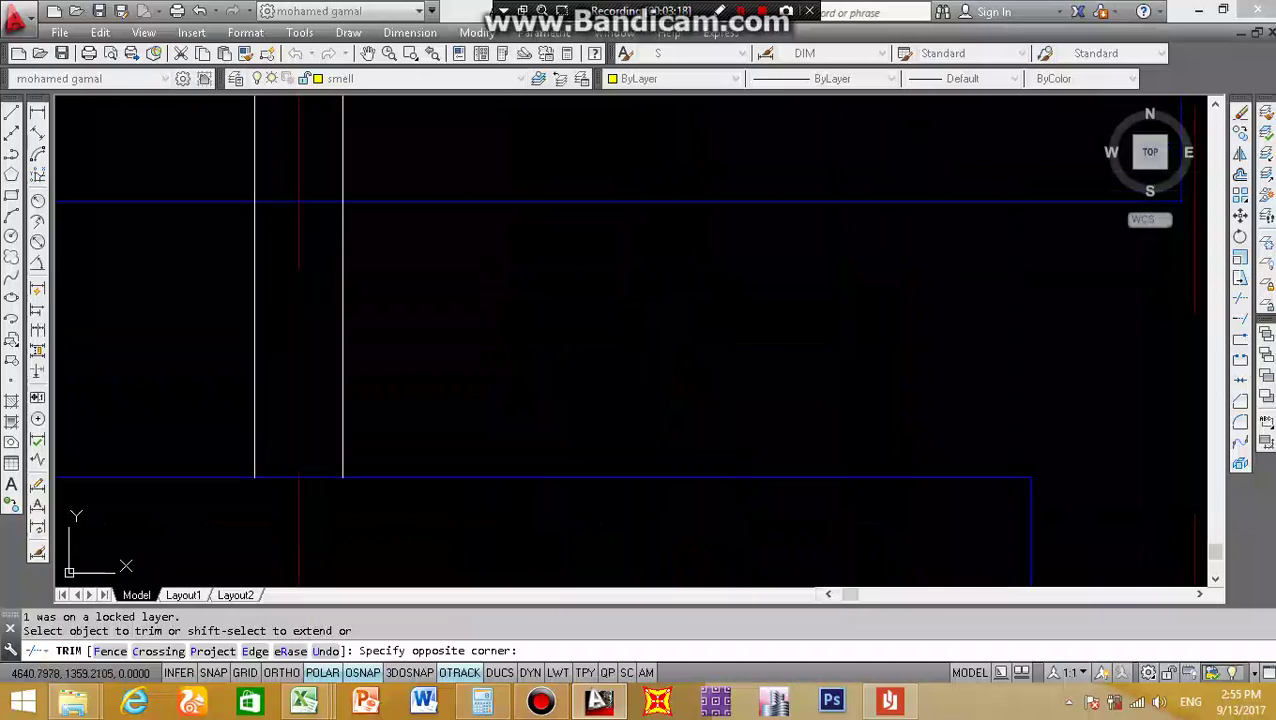
scroll(302, 557, down, 5)
scroll(276, 370, up, 3)
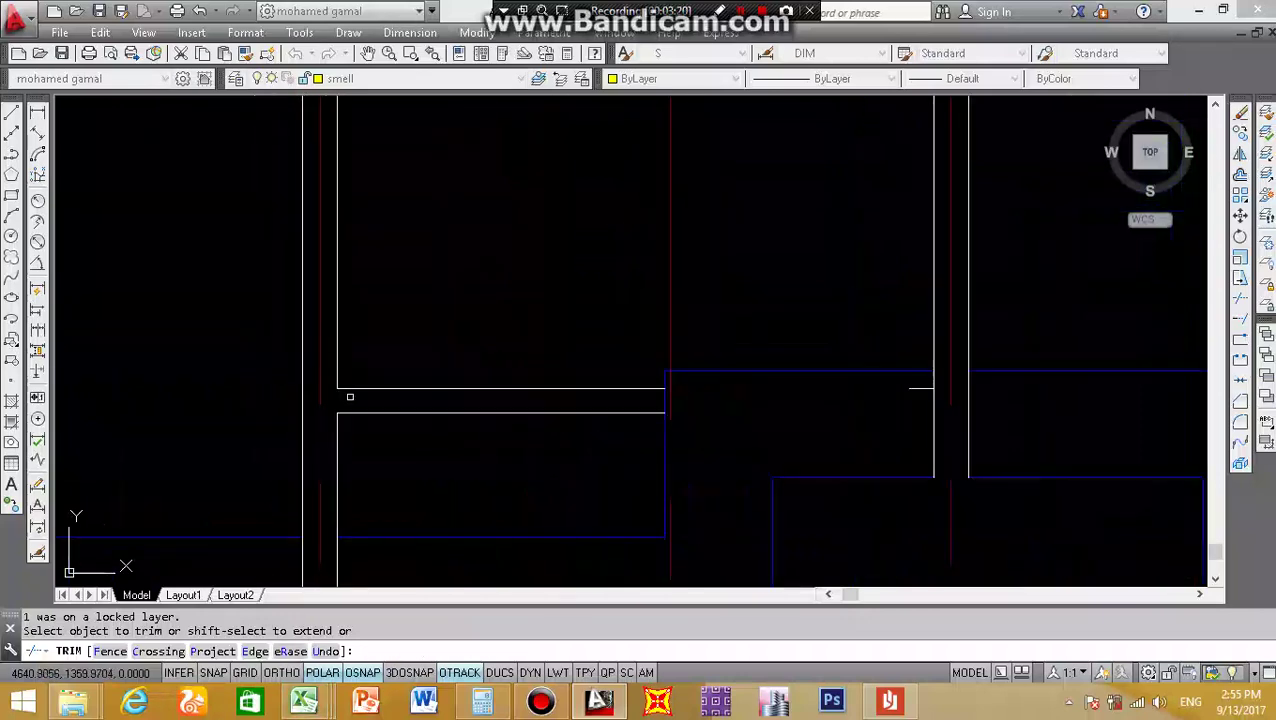
scroll(348, 396, up, 2)
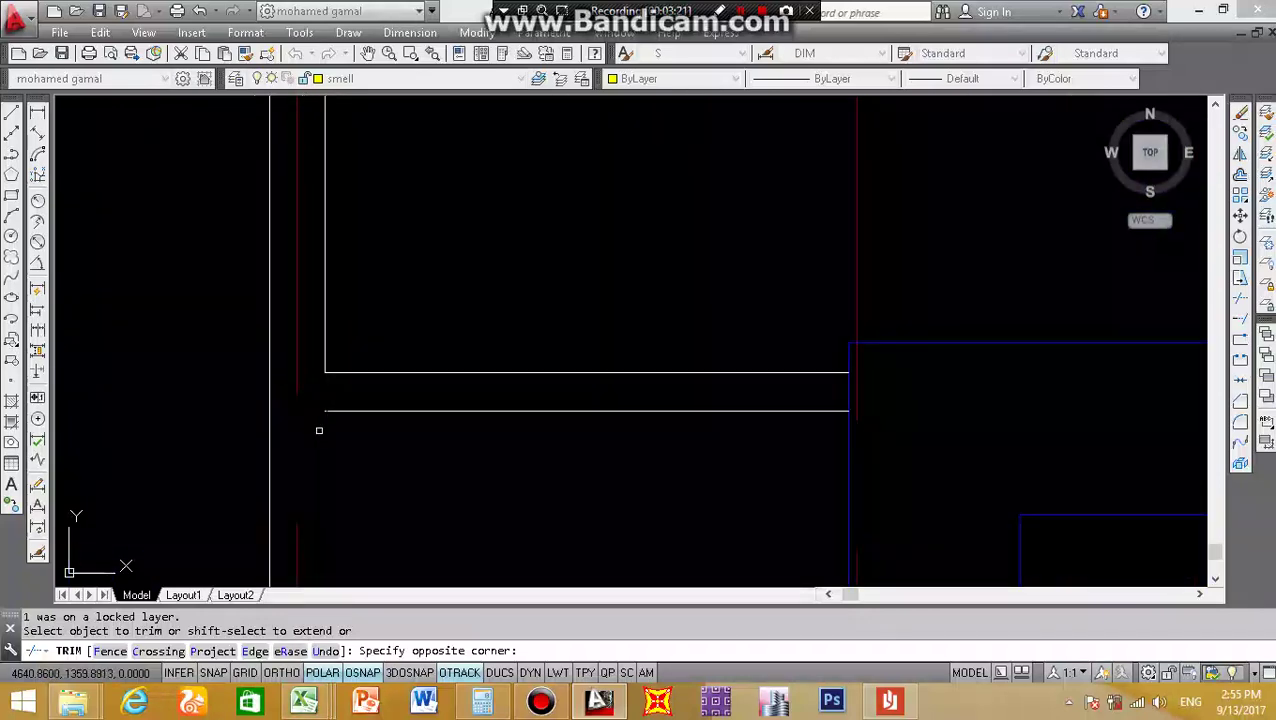
- Trim the wall ends near the junction, then undo that trim
click(320, 432)
scroll(322, 454, down, 3)
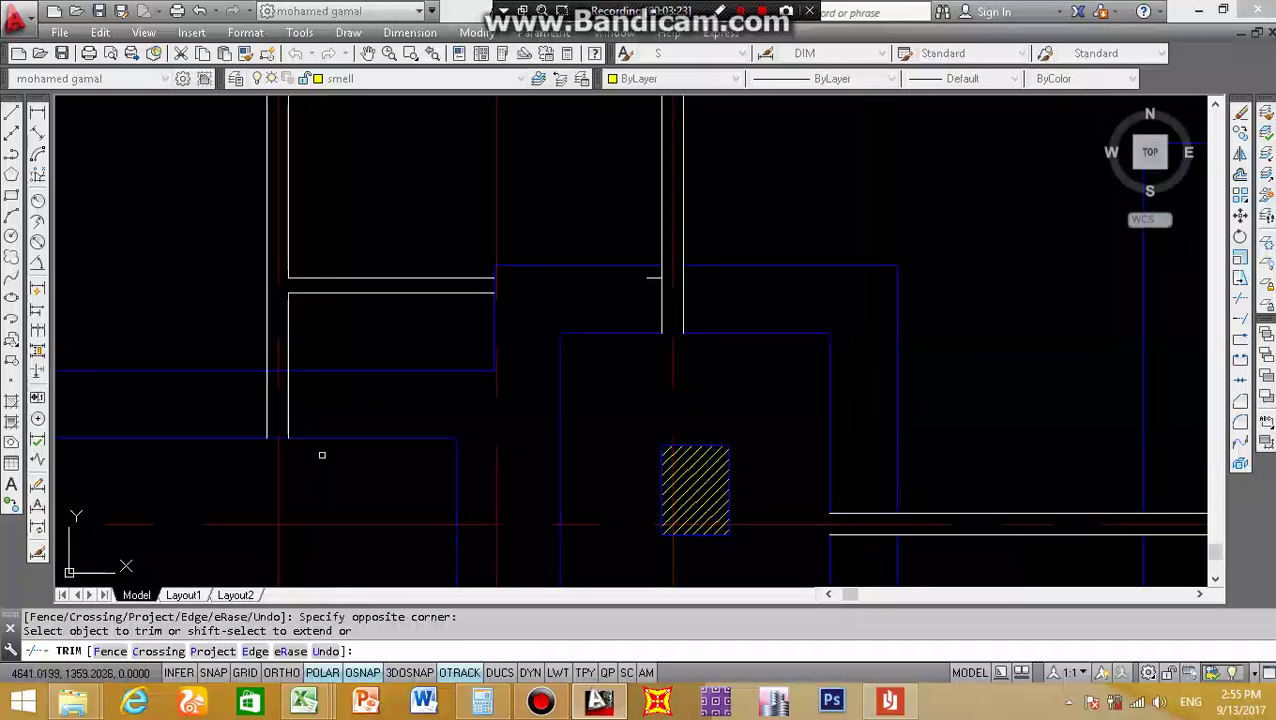
key(ctrl+z)
scroll(316, 345, up, 3)
scroll(315, 331, up, 2)
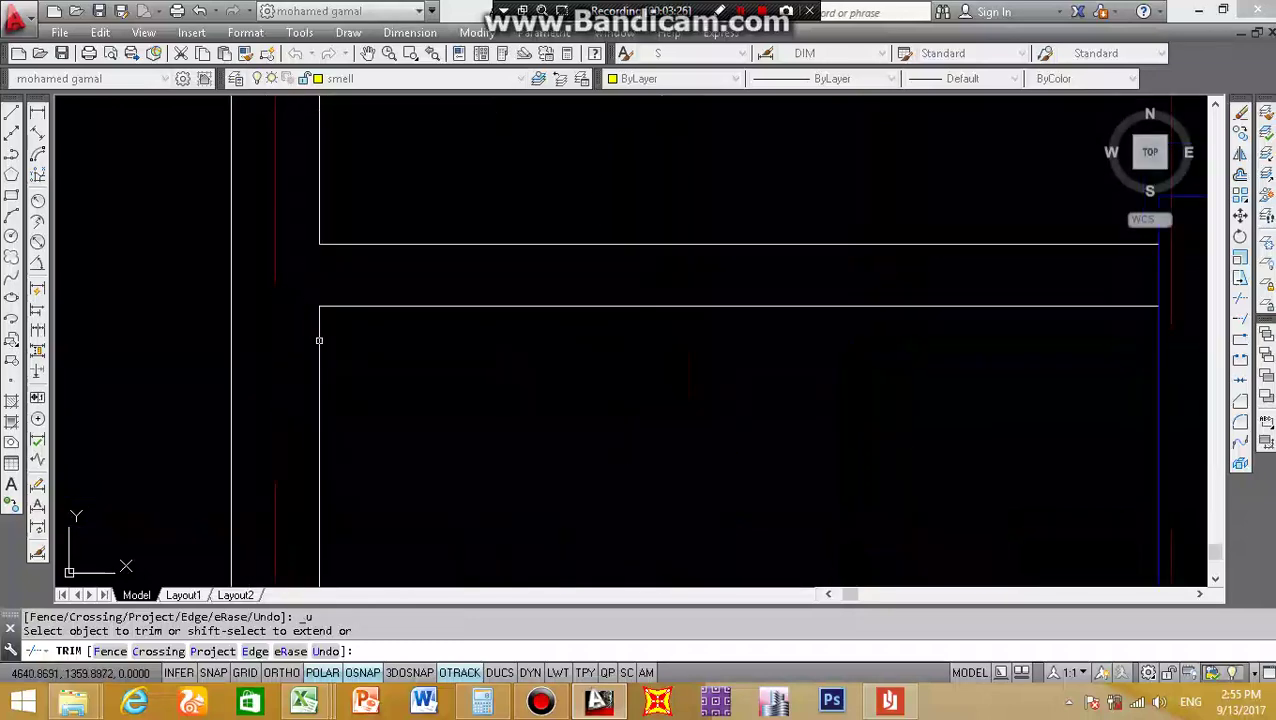
scroll(305, 352, down, 3)
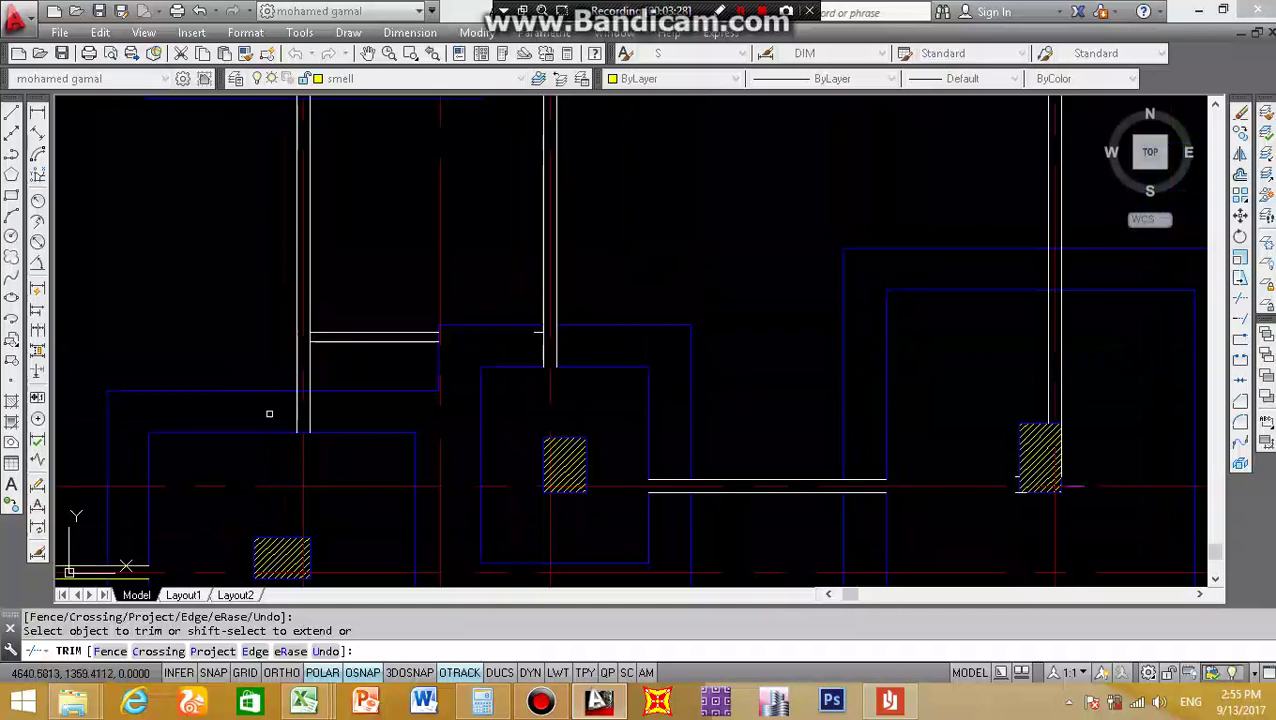
- Trim both wall lines back to the first footing edge and column outline
scroll(305, 425, up, 5)
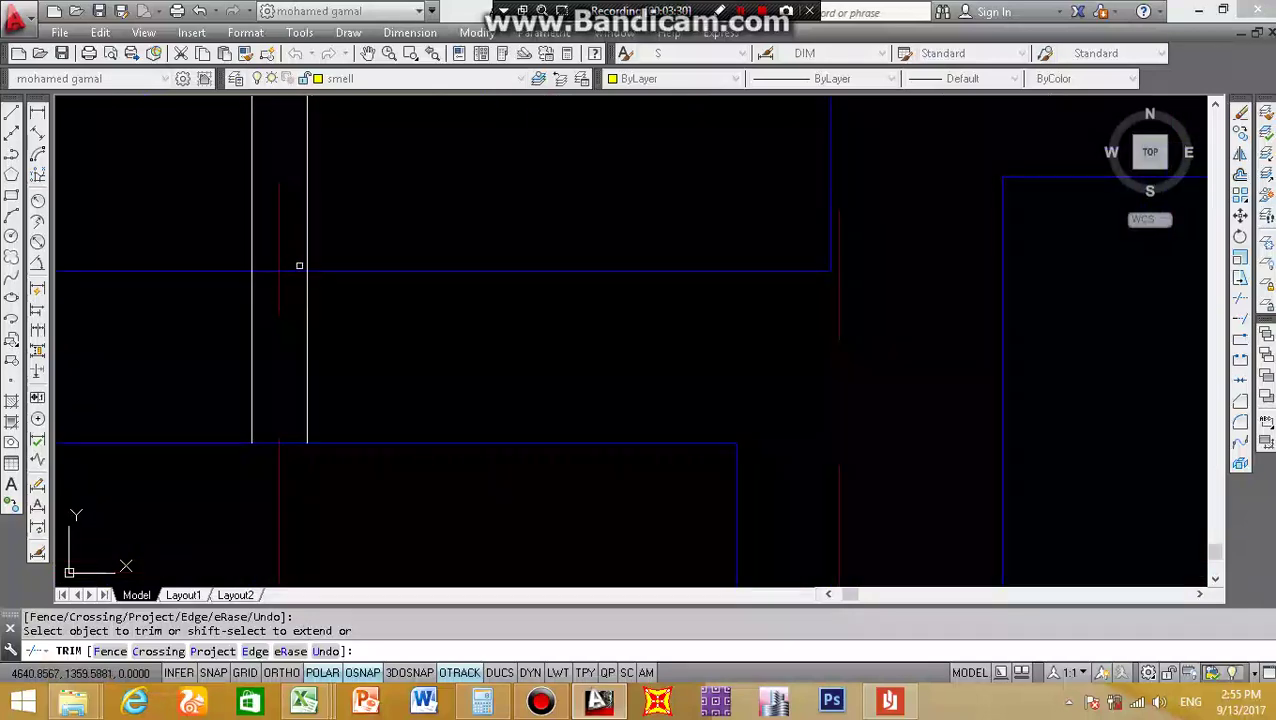
click(302, 265)
click(256, 466)
scroll(258, 468, down, 2)
scroll(233, 518, down, 3)
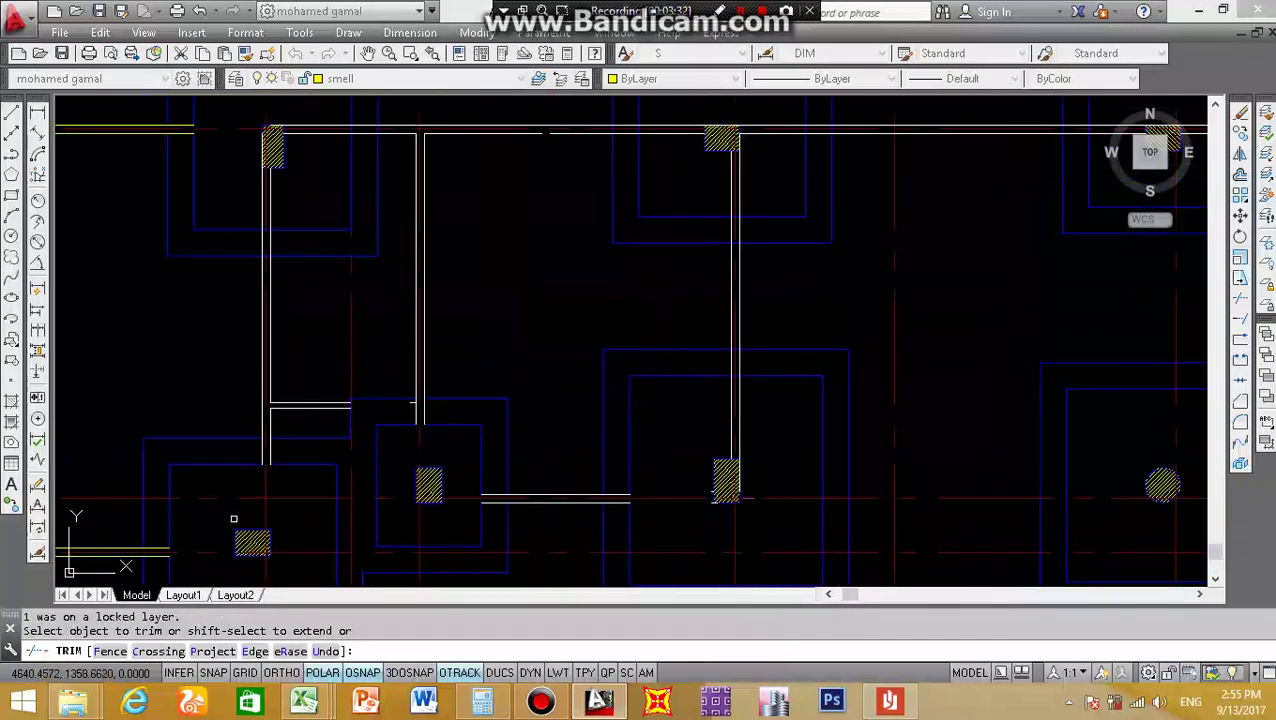
scroll(255, 170, up, 5)
click(251, 269)
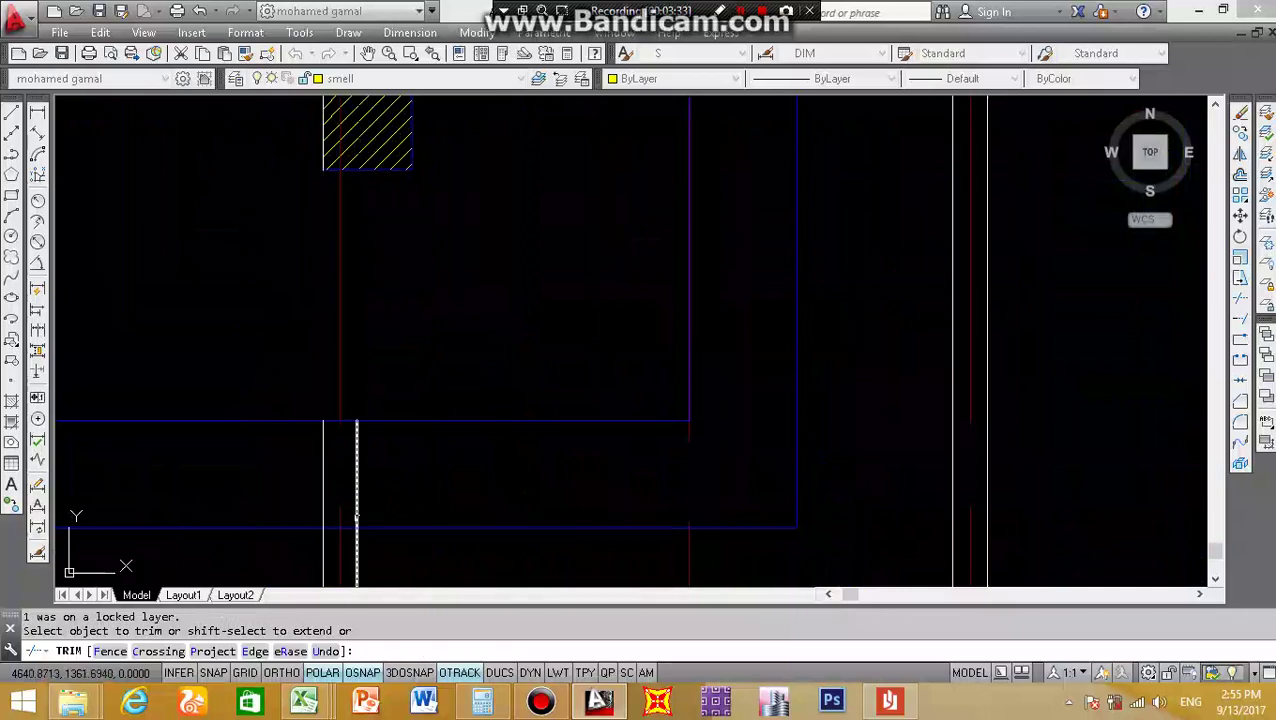
scroll(356, 516, up, 4)
click(351, 218)
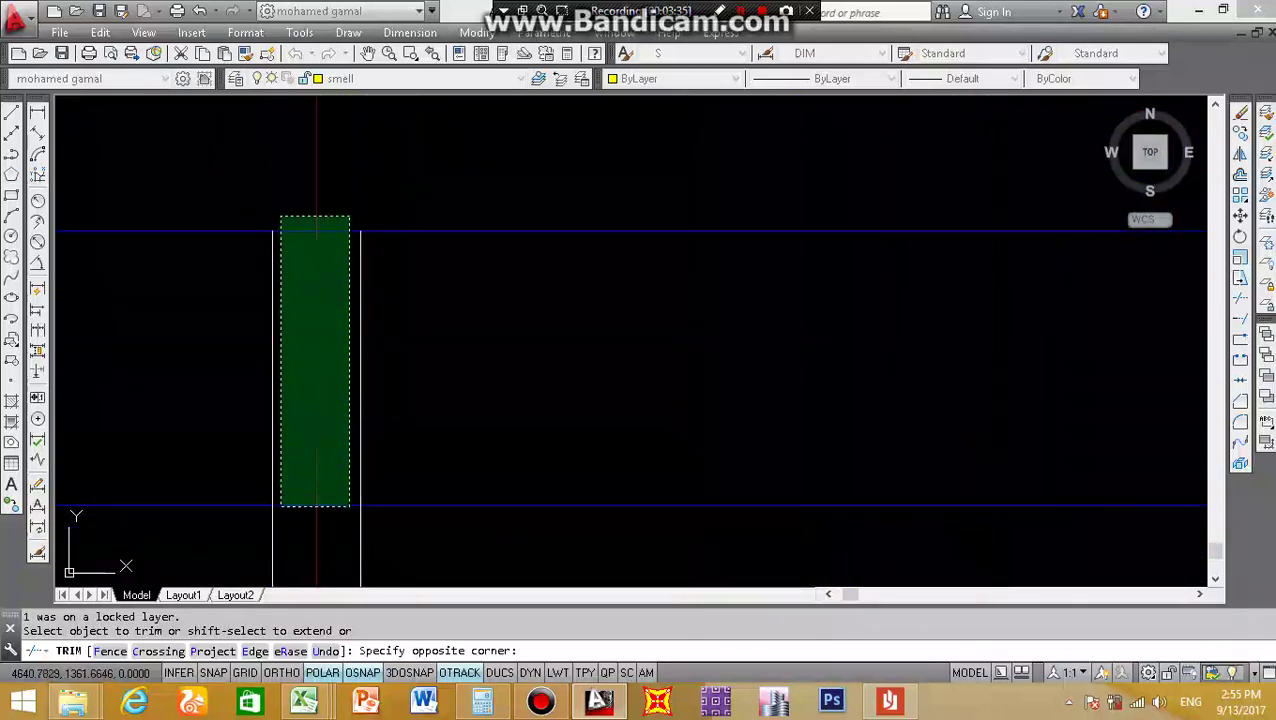
click(279, 515)
- Trim the wall segment beside the hatched column and where walls cross the footing outline
scroll(300, 400, down, 6)
scroll(342, 165, down, 3)
scroll(342, 182, up, 5)
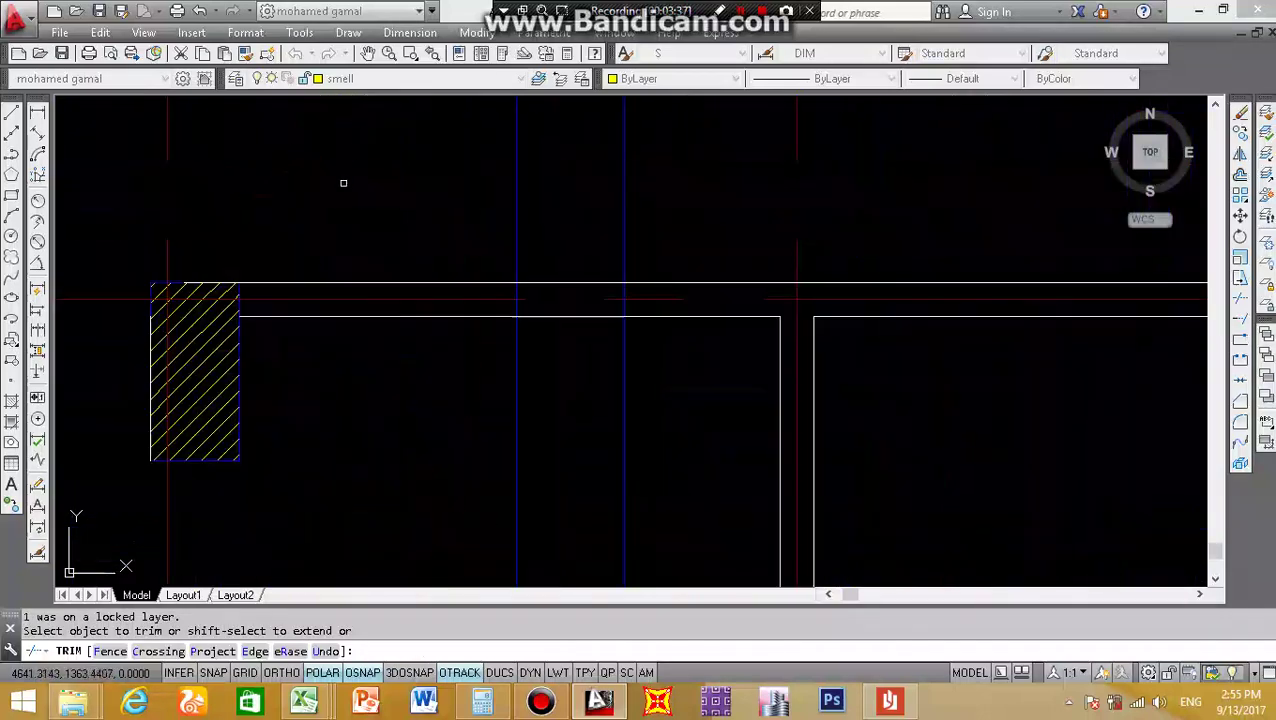
click(363, 217)
click(324, 404)
scroll(620, 284, up, 5)
click(670, 248)
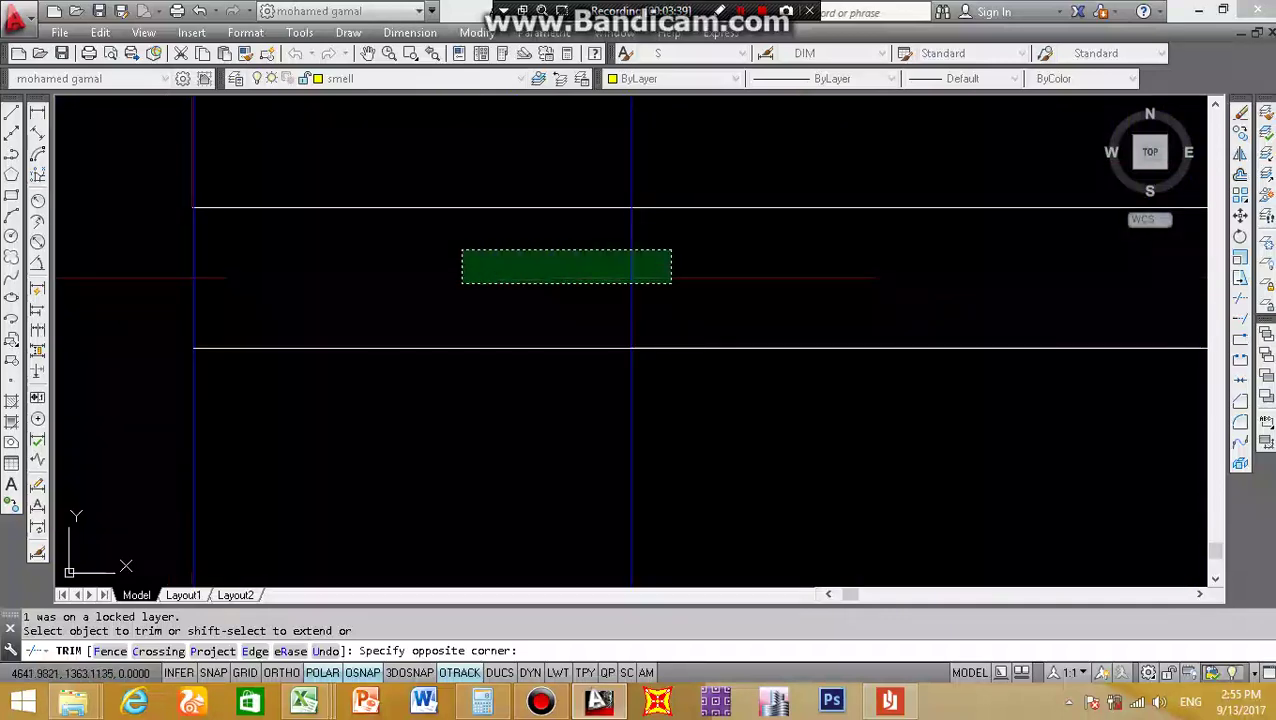
click(165, 297)
- Cut the wall lines back near the next column and at its footing edge
scroll(271, 250, down, 2)
scroll(280, 240, down, 5)
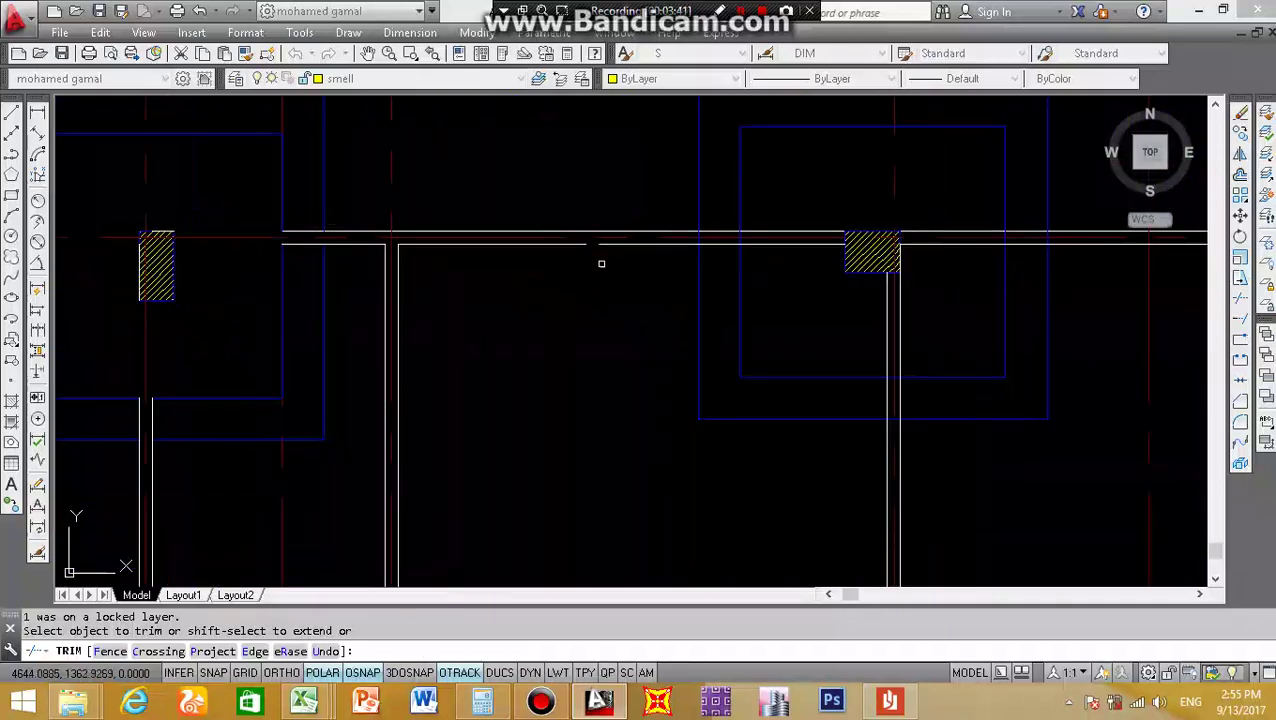
scroll(817, 200, up, 5)
click(824, 245)
click(716, 372)
scroll(615, 277, up, 5)
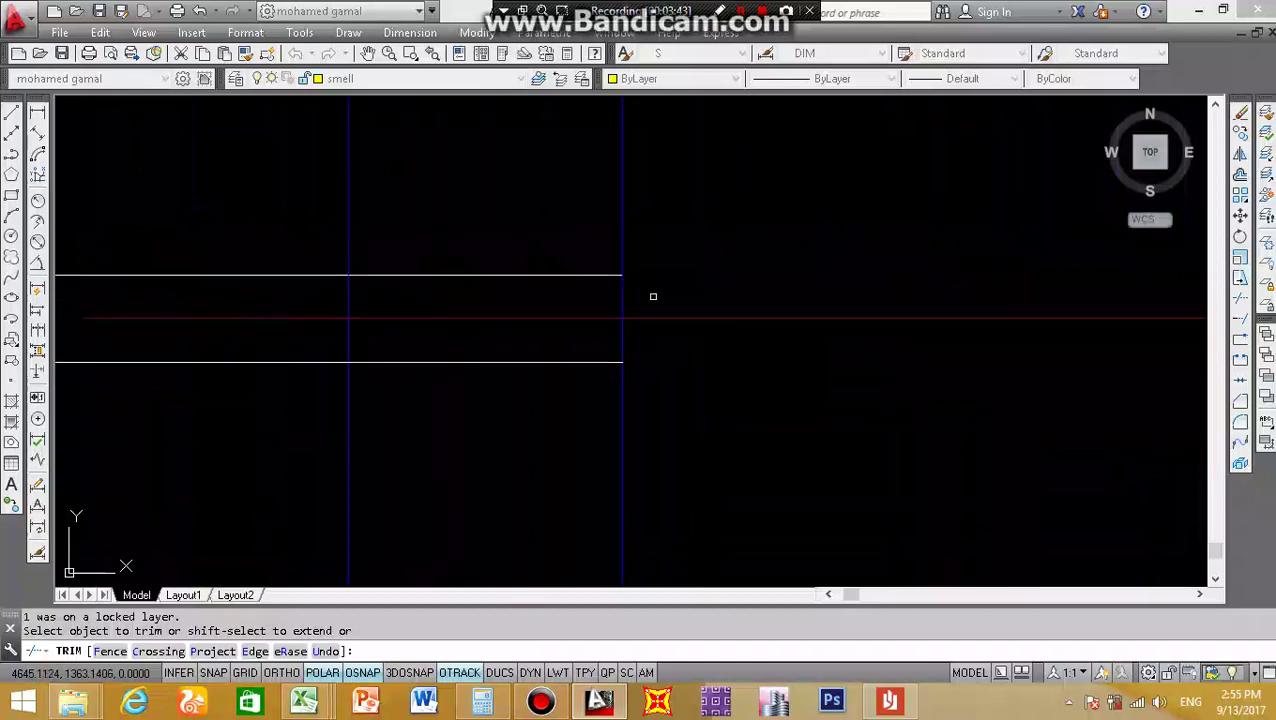
click(653, 296)
click(318, 330)
- Trim the wall lines right of, below and left of the hatched column
scroll(250, 305, down, 5)
scroll(566, 264, up, 3)
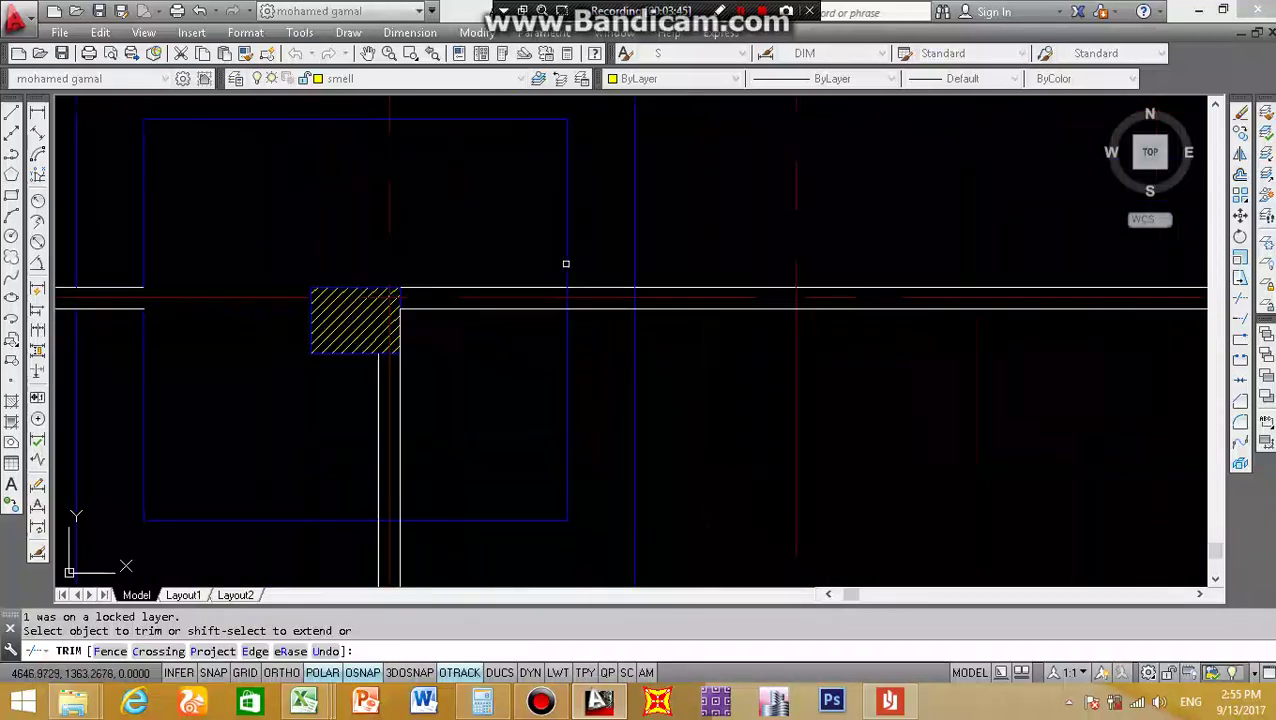
click(542, 250)
click(478, 340)
click(450, 416)
click(370, 444)
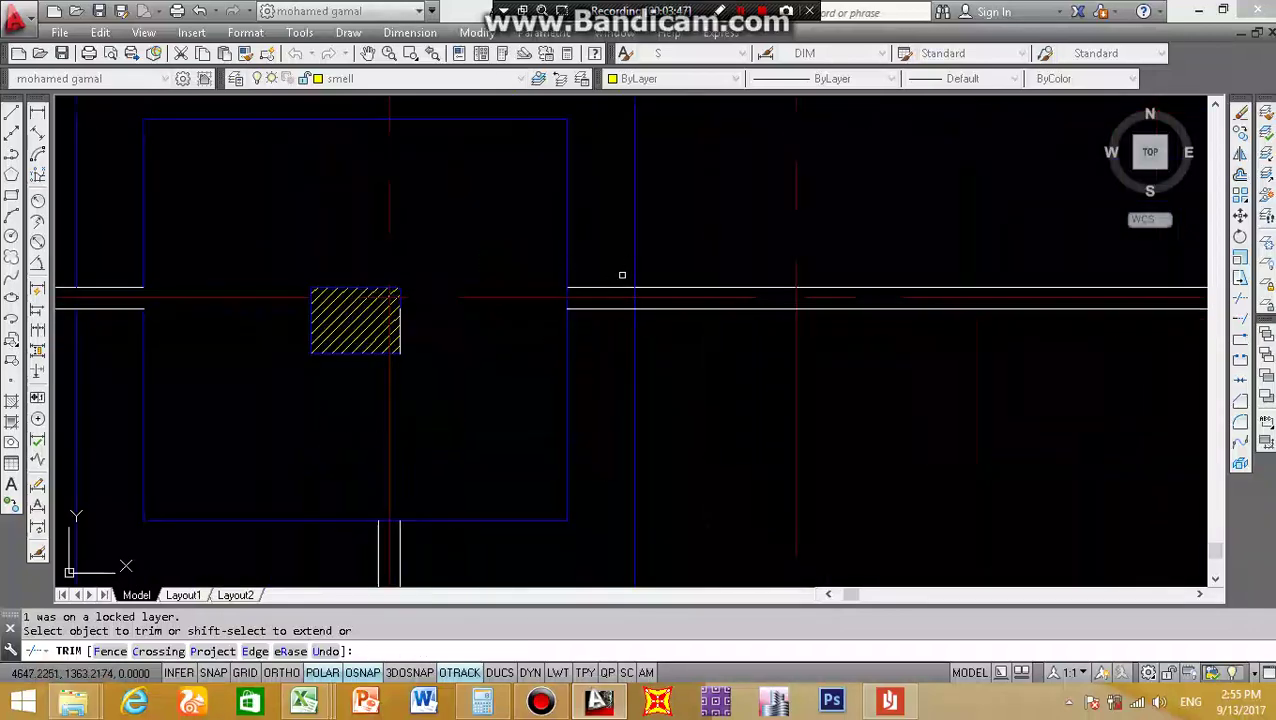
scroll(640, 298, up, 5)
click(650, 274)
click(336, 313)
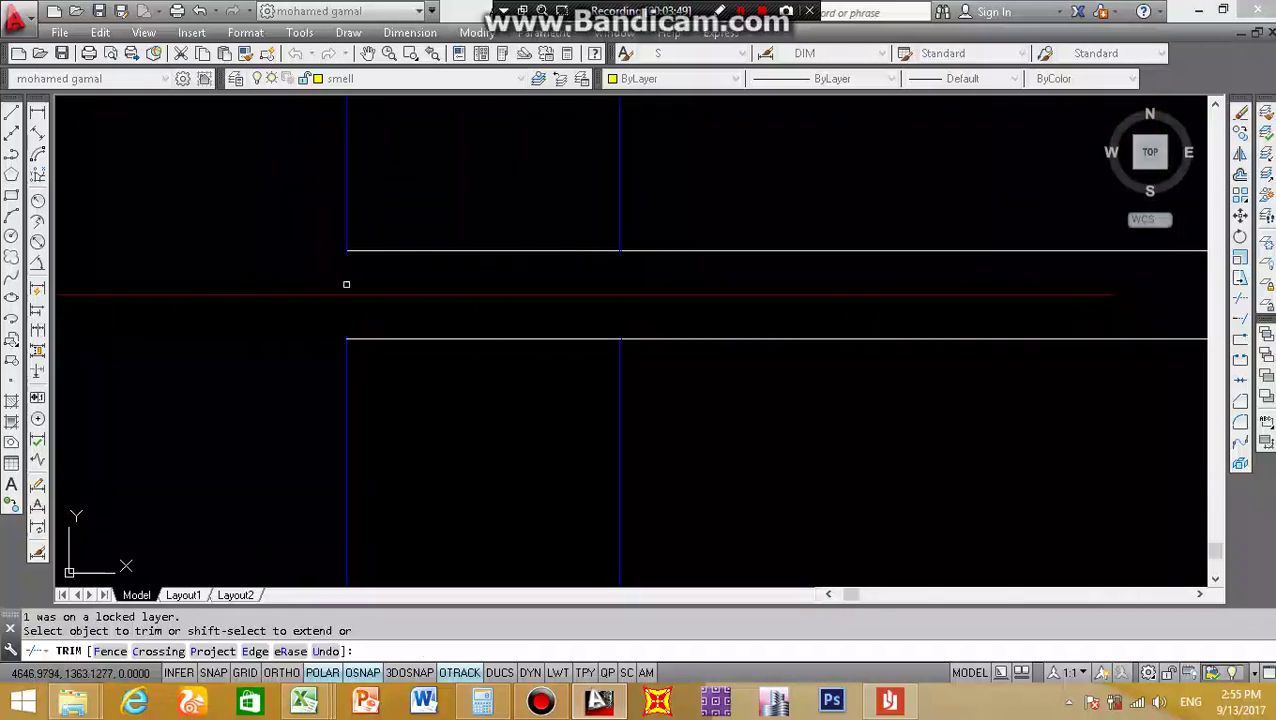
- Trim the lower wall lines so they stop at the footing edge and outline
scroll(433, 304, down, 7)
scroll(230, 445, up, 3)
scroll(230, 445, up, 4)
click(496, 142)
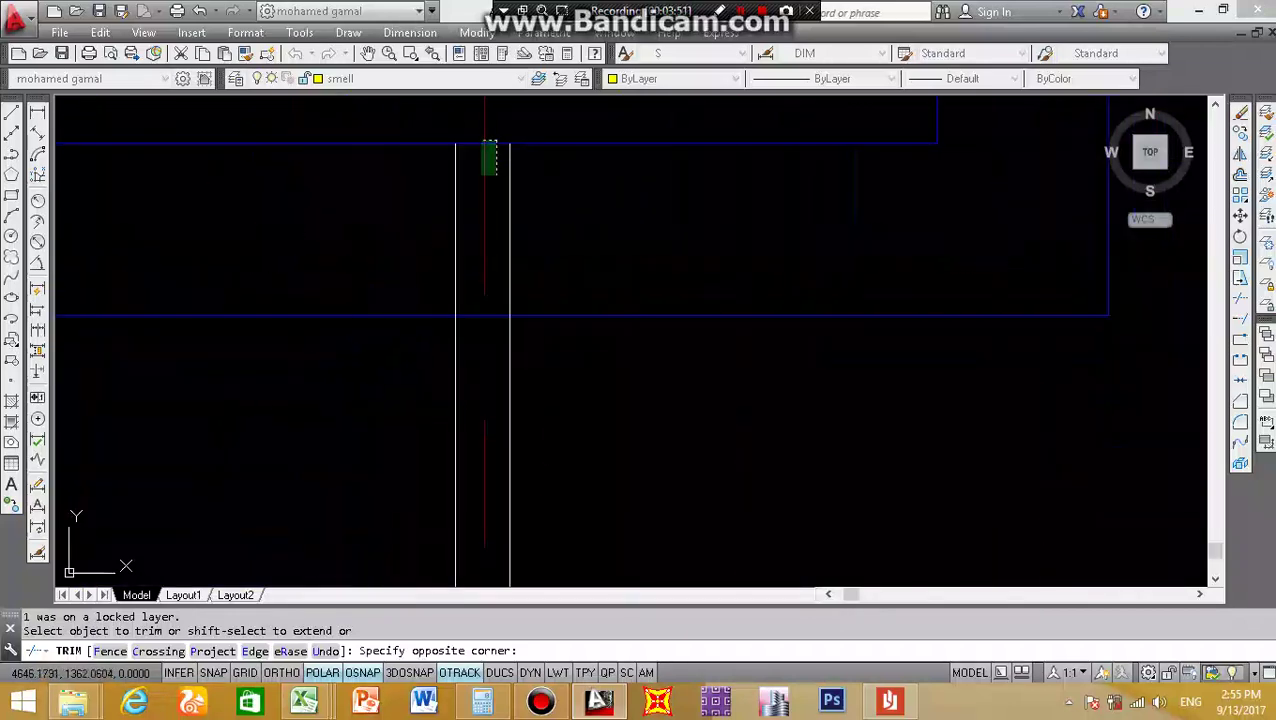
click(456, 338)
scroll(406, 314, down, 5)
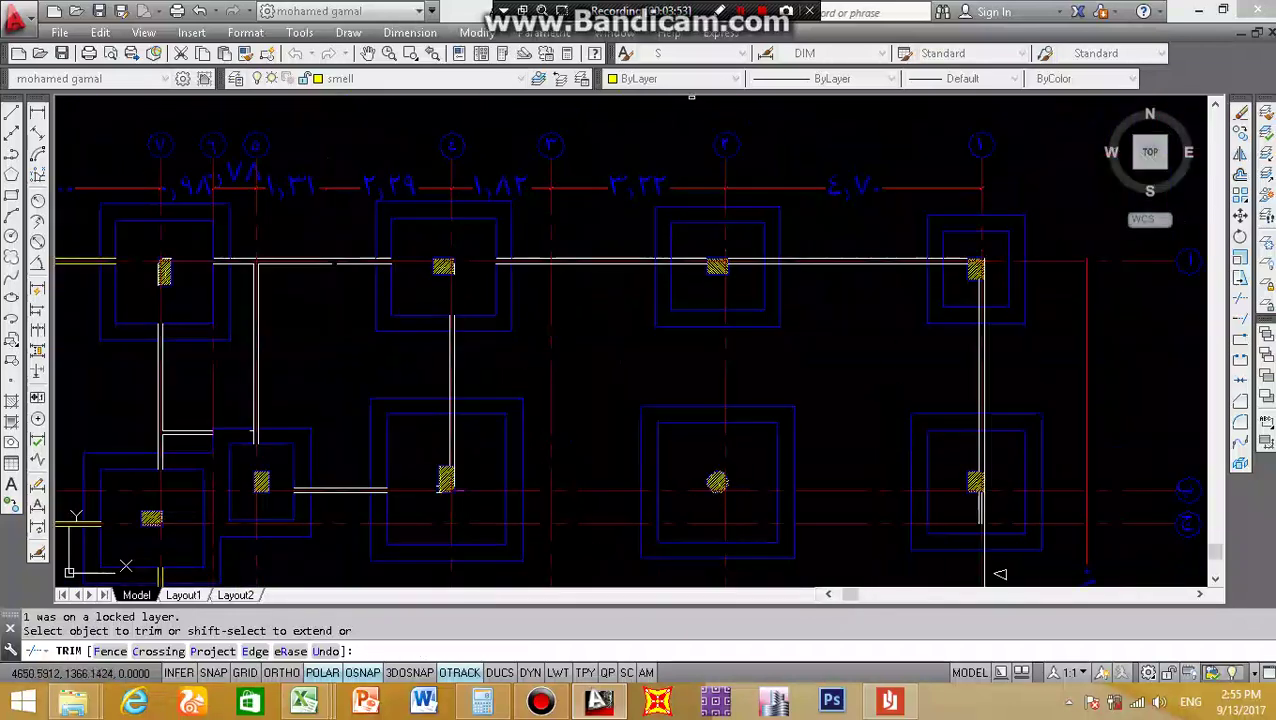
scroll(612, 296, up, 6)
scroll(627, 205, down, 6)
scroll(612, 114, up, 5)
scroll(620, 105, down, 5)
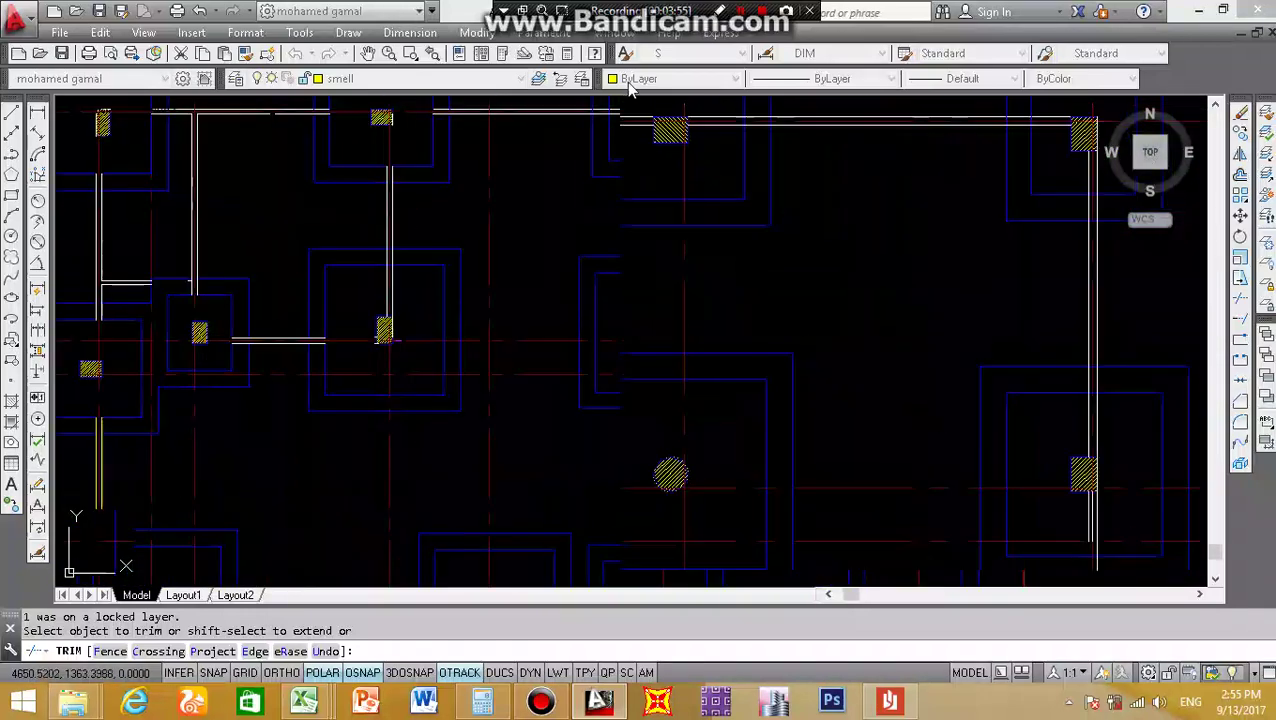
scroll(627, 208, up, 6)
click(660, 146)
click(624, 252)
- Remove the remaining wall ends inside the footing and where they cross its edge
scroll(630, 205, up, 2)
scroll(640, 201, up, 4)
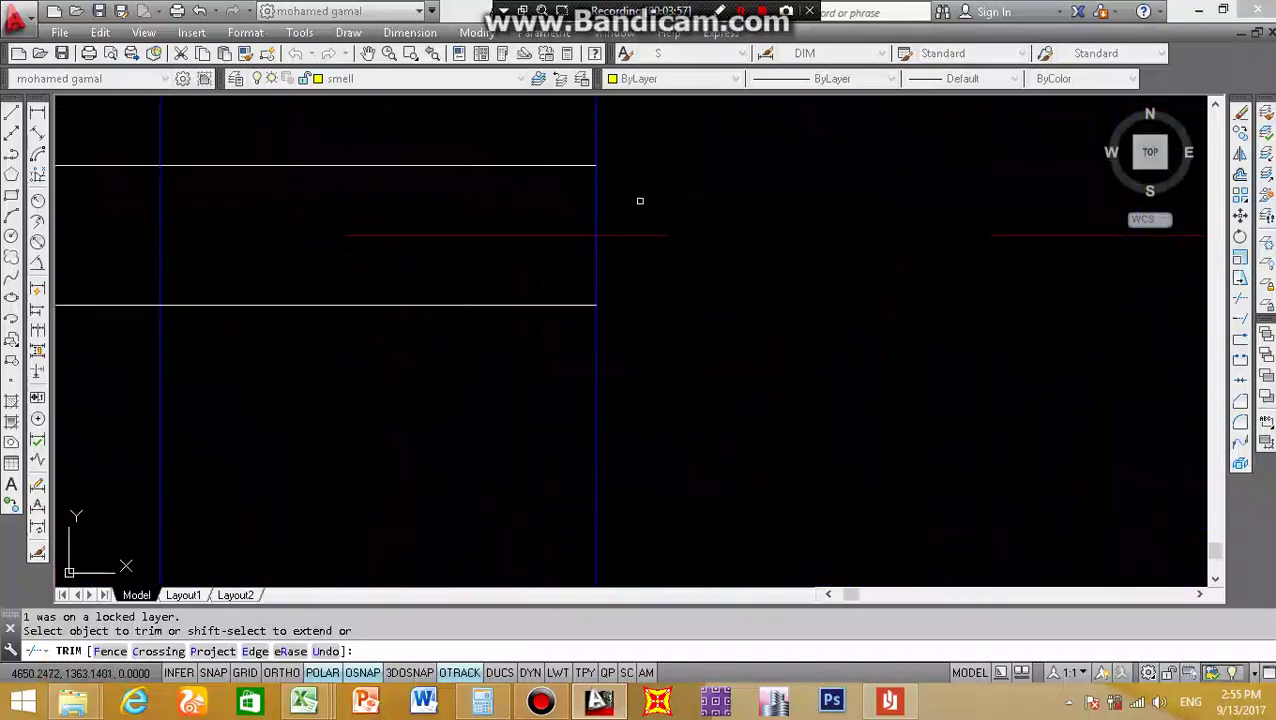
click(640, 201)
click(137, 253)
scroll(235, 189, down, 6)
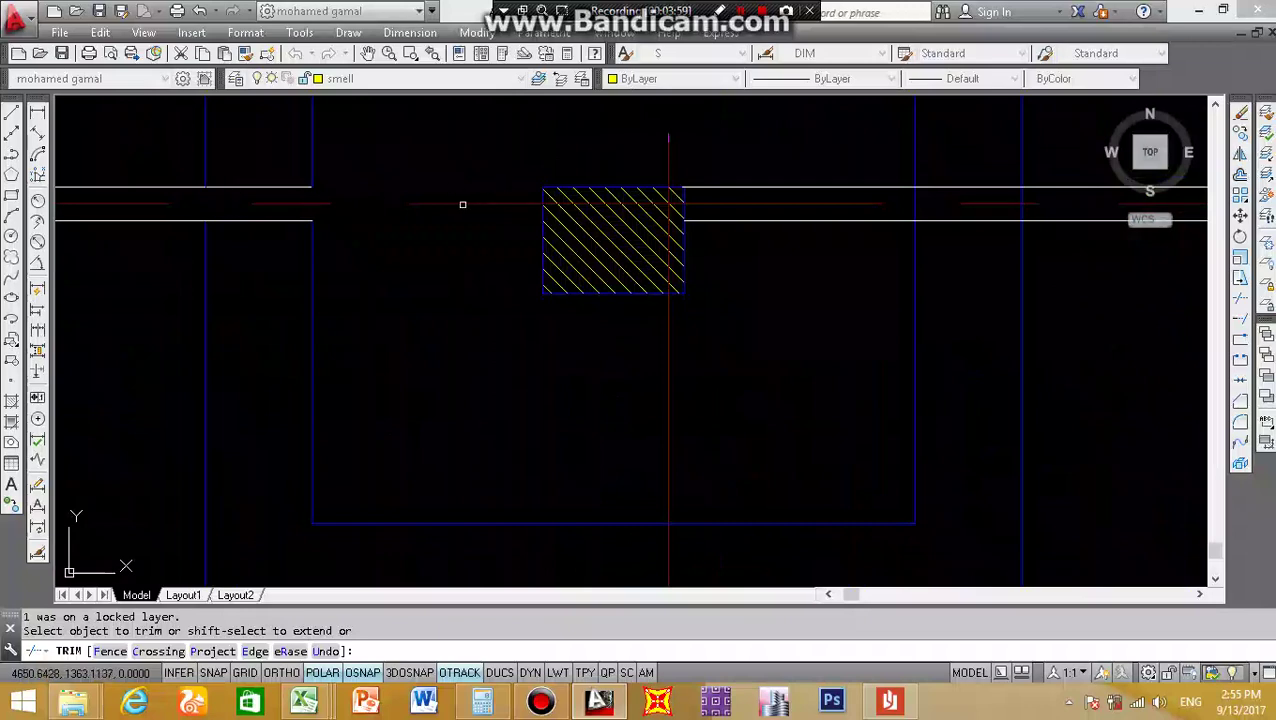
scroll(361, 190, down, 7)
scroll(488, 182, up, 5)
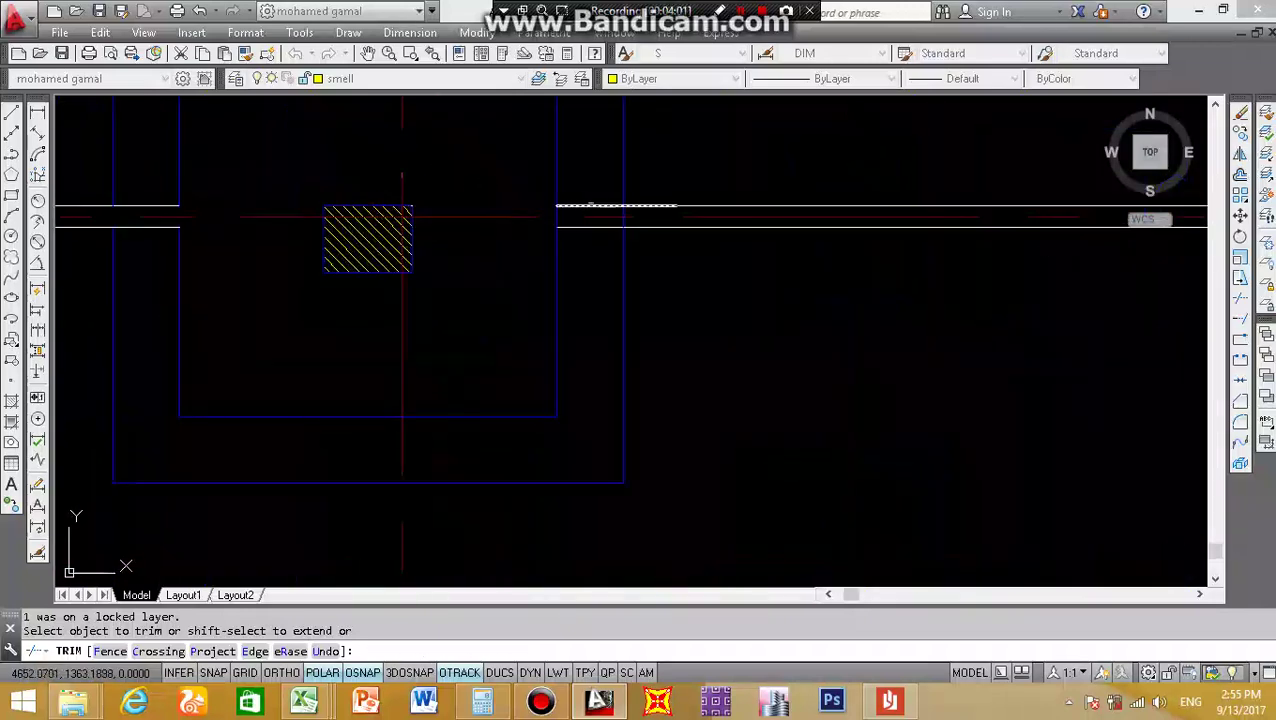
scroll(591, 196, up, 6)
click(786, 245)
click(440, 293)
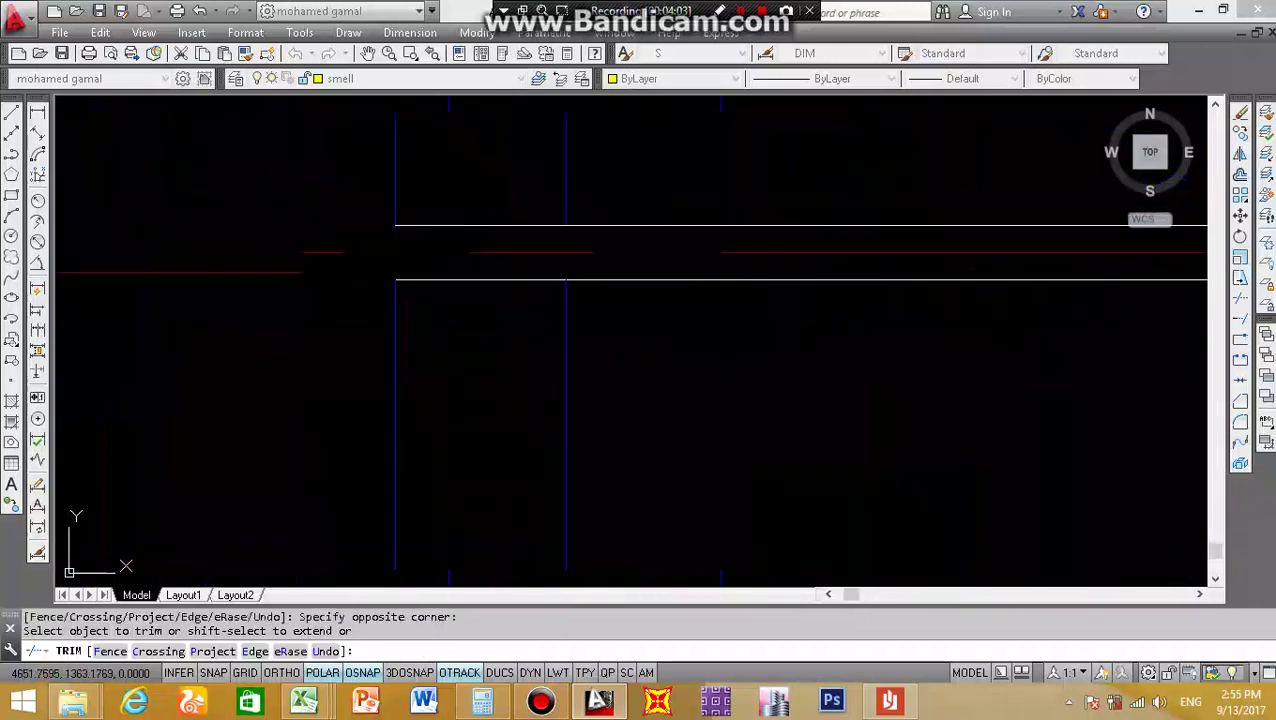
- Trim the wall lines crossing the column hatch
scroll(600, 230, down, 5)
scroll(700, 220, up, 4)
click(377, 149)
click(345, 224)
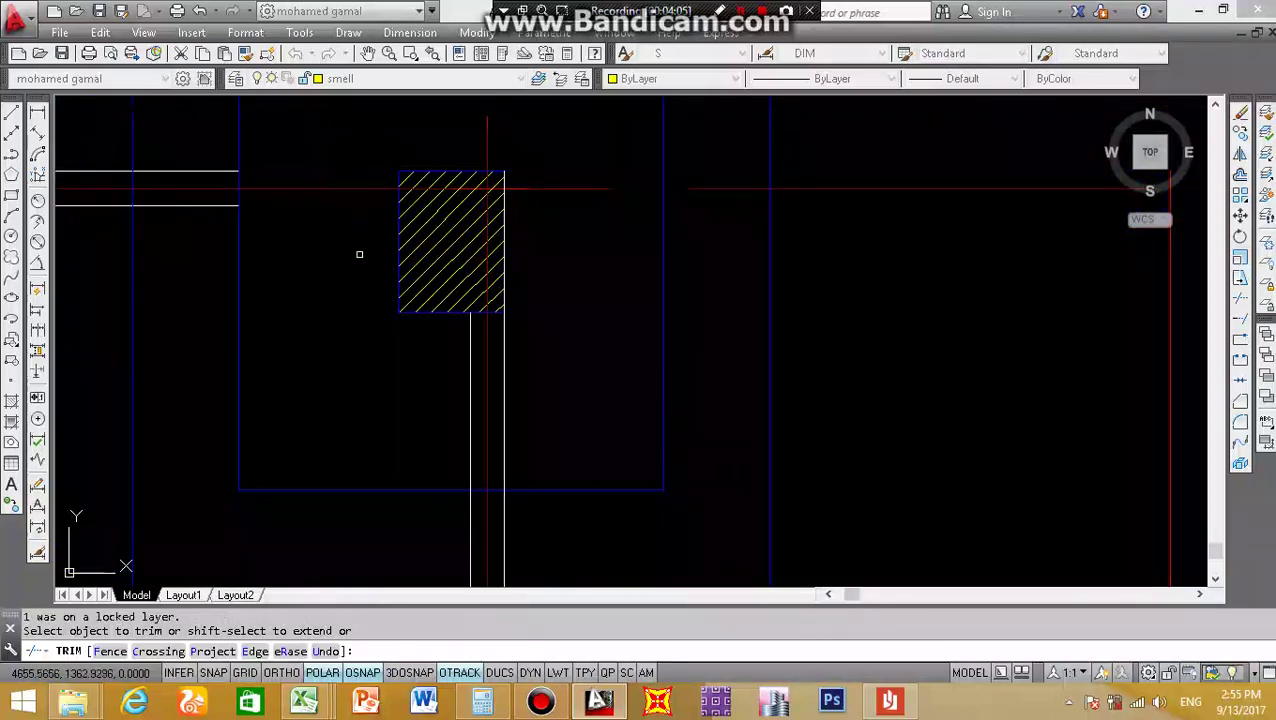
scroll(382, 224, down, 2)
scroll(225, 205, up, 4)
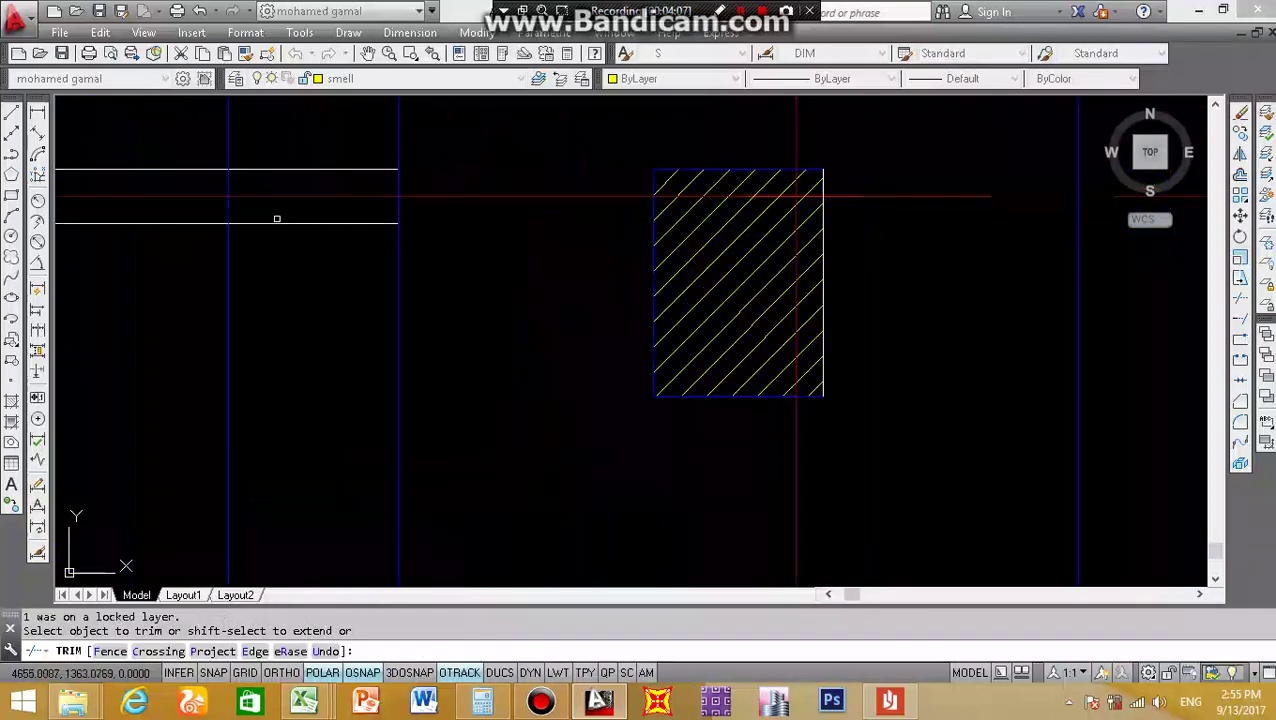
click(414, 179)
click(212, 211)
- Trim the wall lines lying between the two footing outlines
scroll(365, 149, down, 3)
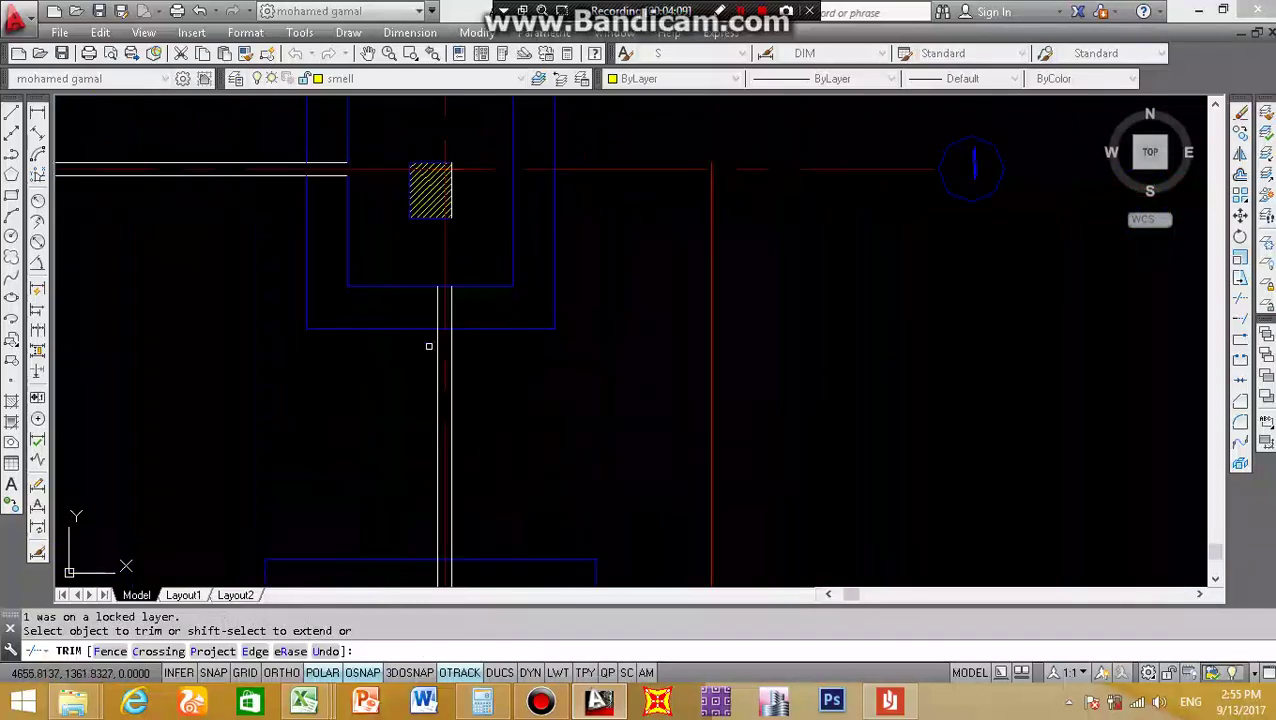
scroll(440, 300, up, 5)
click(475, 187)
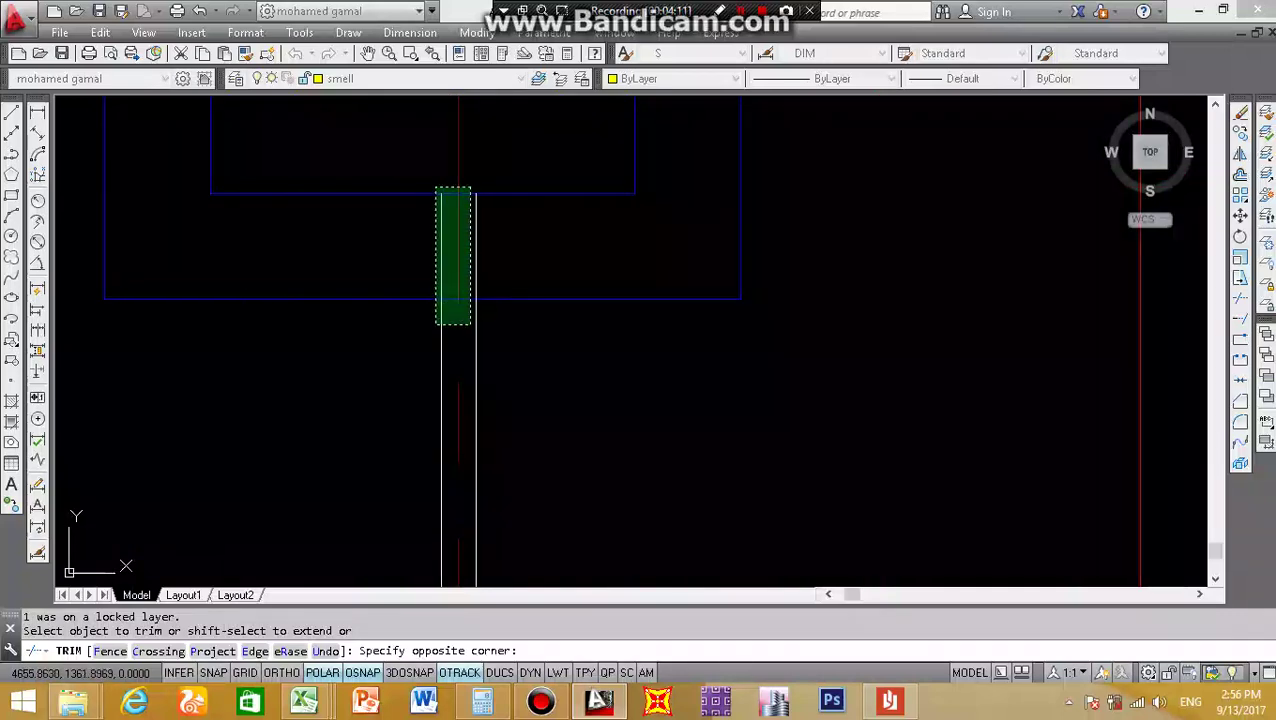
click(450, 326)
scroll(450, 326, down, 4)
scroll(465, 379, down, 1)
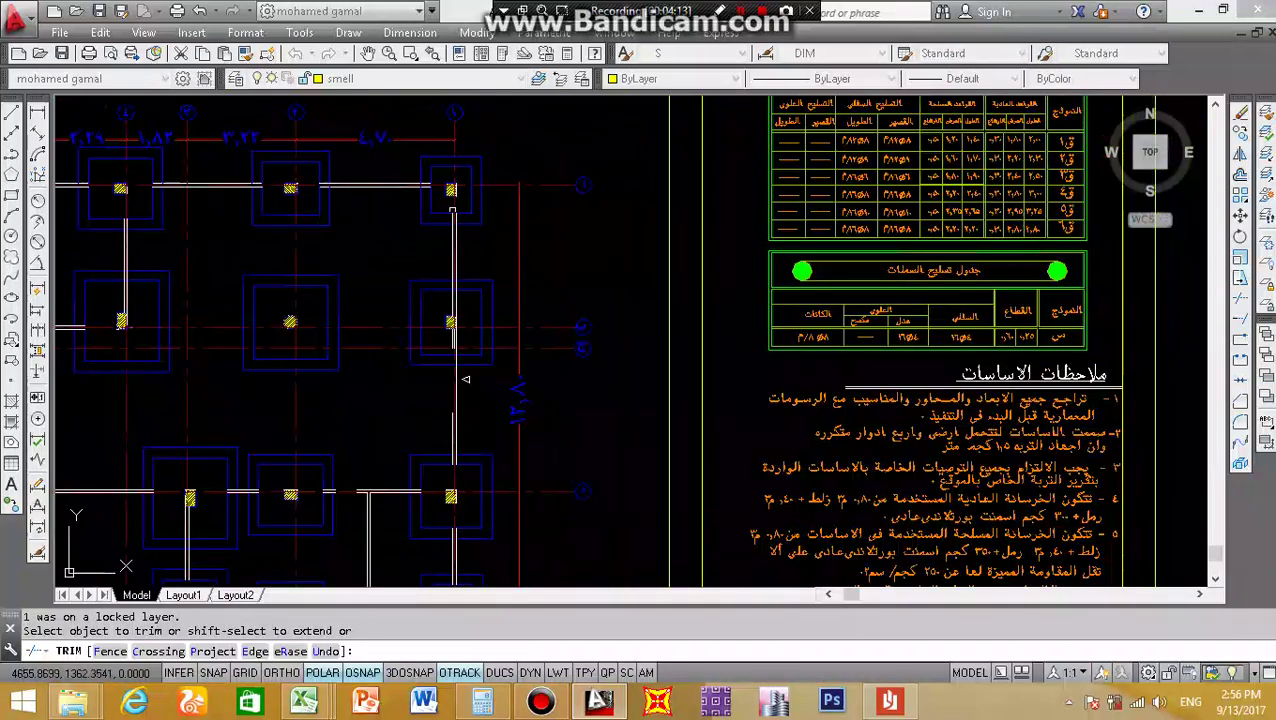
scroll(440, 277, up, 6)
click(485, 437)
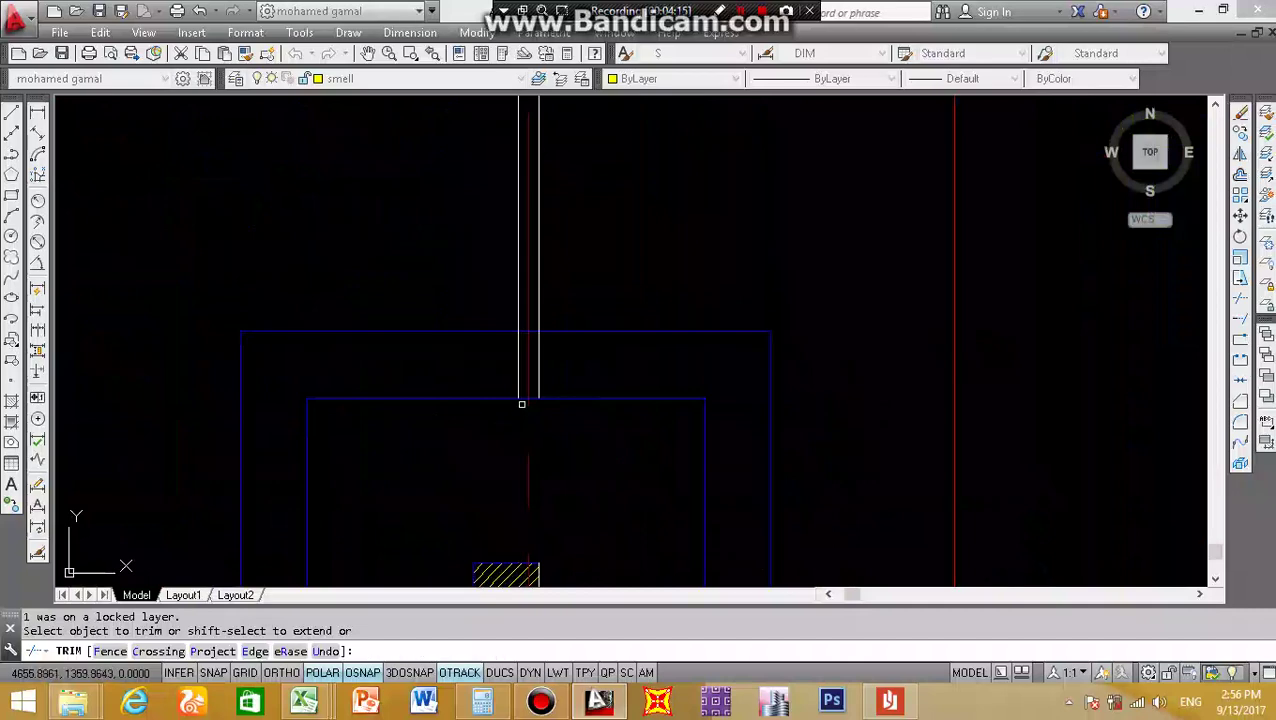
scroll(521, 401, up, 4)
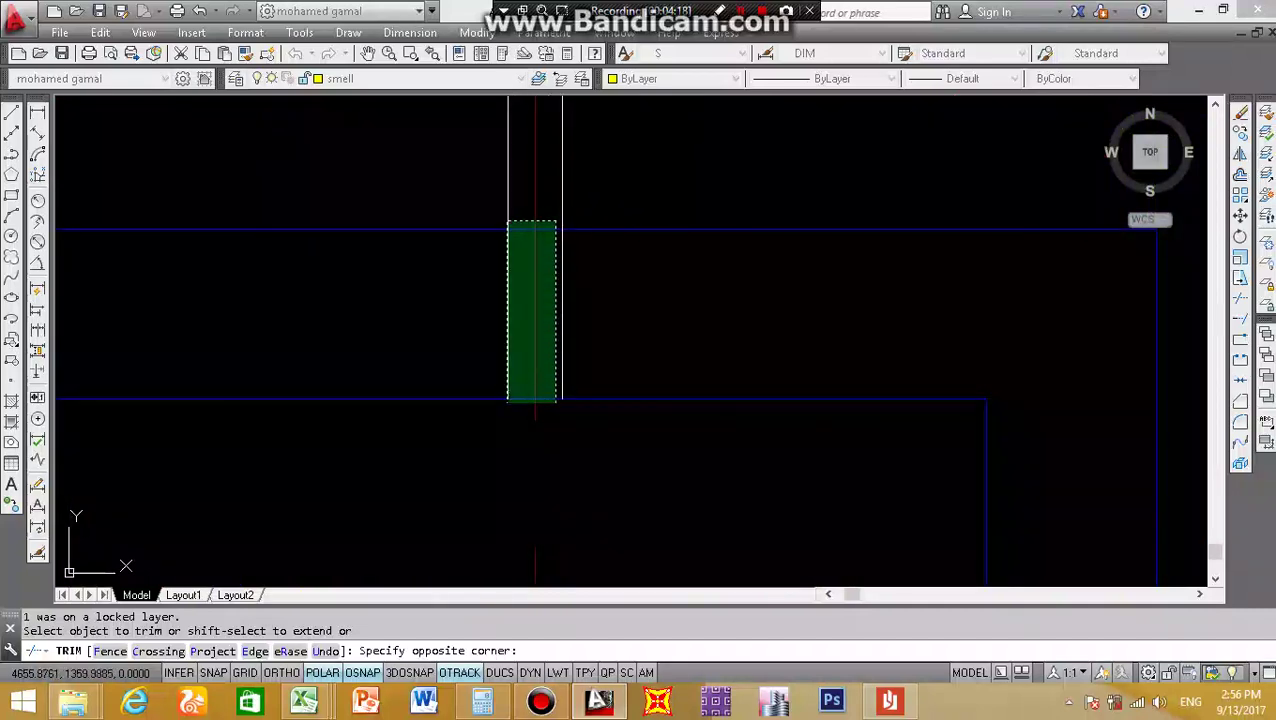
click(506, 410)
- Trim the wall lines below the right-hand hatched column and the last remaining segment
scroll(480, 374, down, 4)
scroll(547, 286, up, 5)
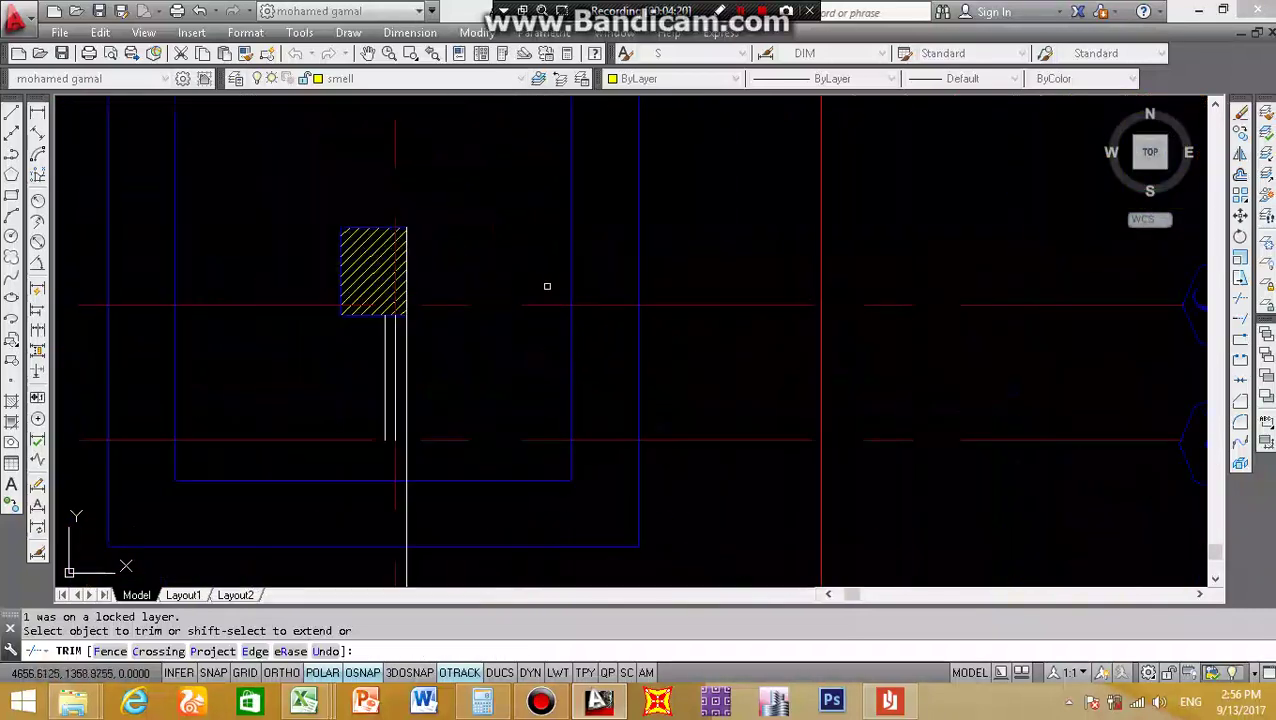
click(434, 359)
click(333, 399)
scroll(441, 350, down, 3)
scroll(421, 404, up, 2)
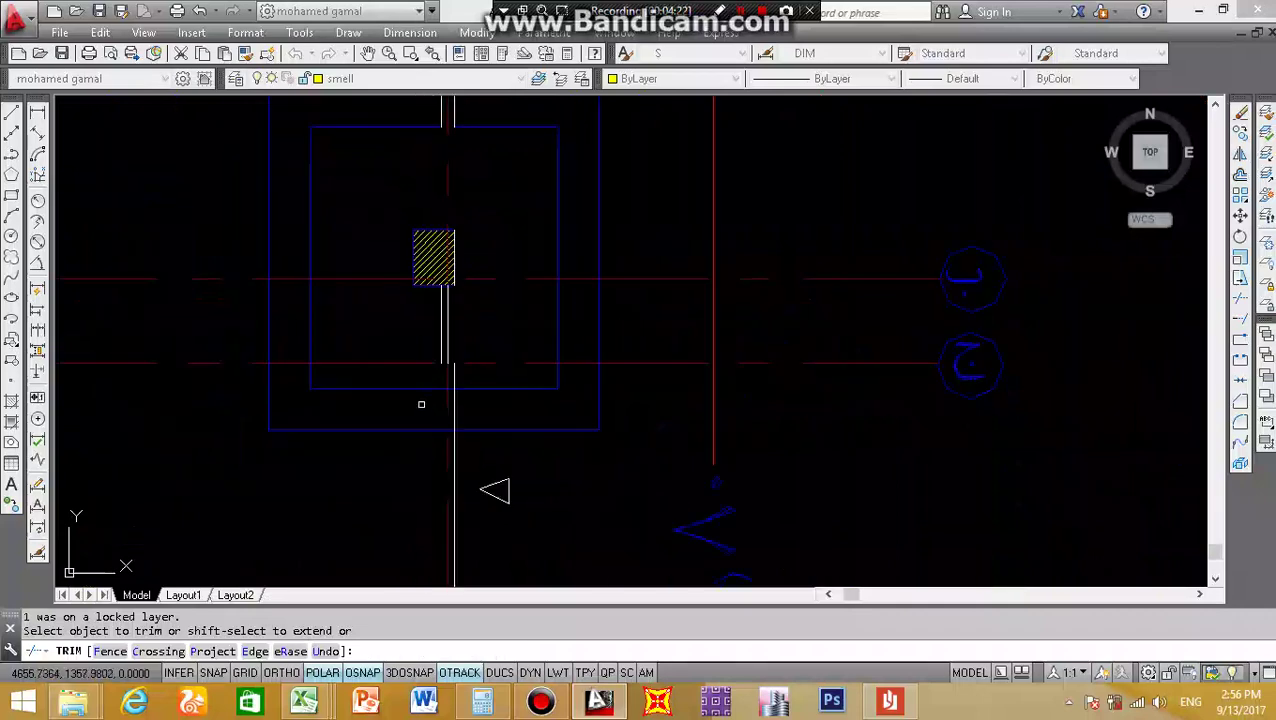
scroll(498, 342, up, 4)
click(510, 327)
scroll(558, 279, down, 3)
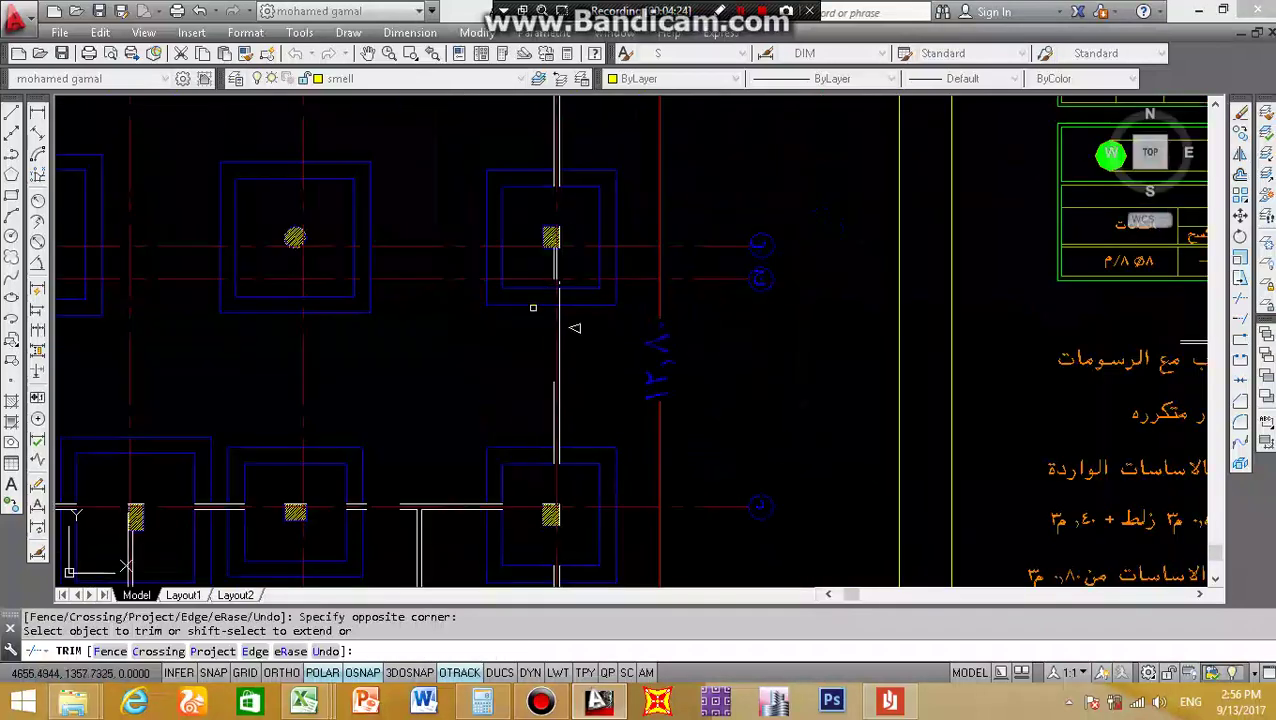
scroll(533, 305, up, 3)
scroll(607, 313, up, 2)
scroll(544, 249, up, 2)
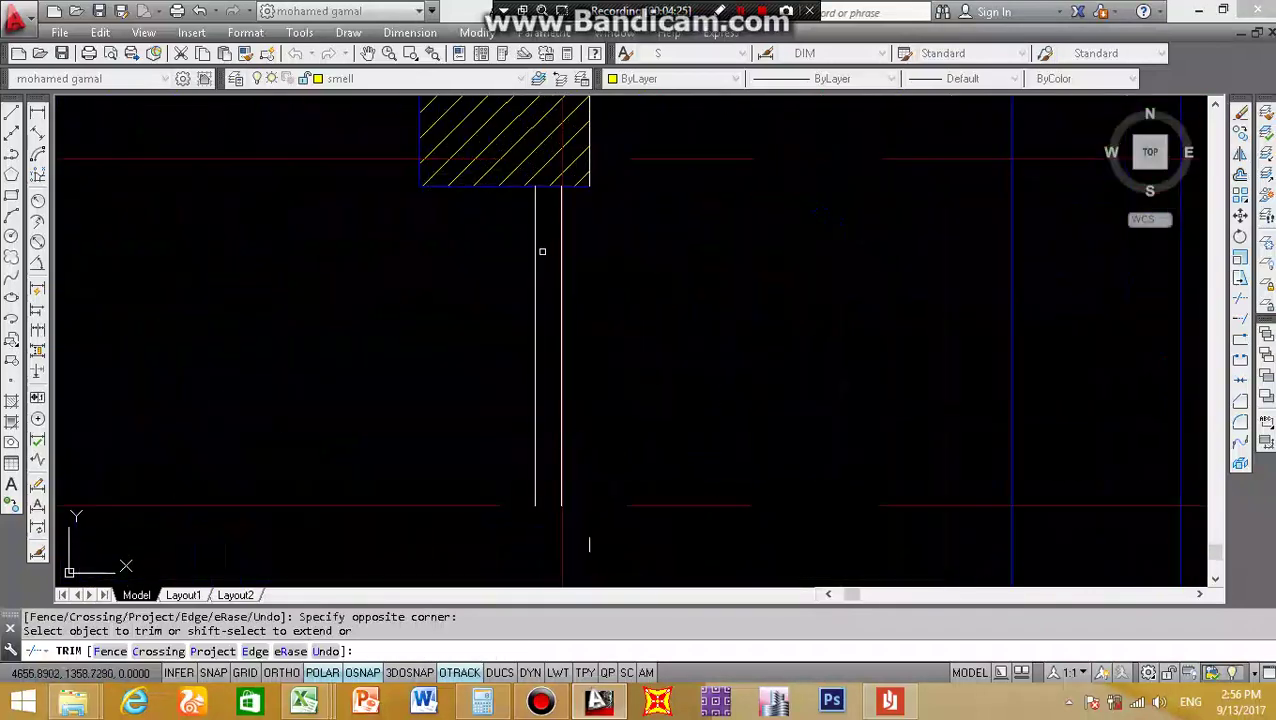
- Use TRIM's eRase option to delete two leftover vertical wall lines below the column
text(r)
key(Return)
click(575, 285)
click(402, 353)
key(Return)
scroll(444, 330, down, 3)
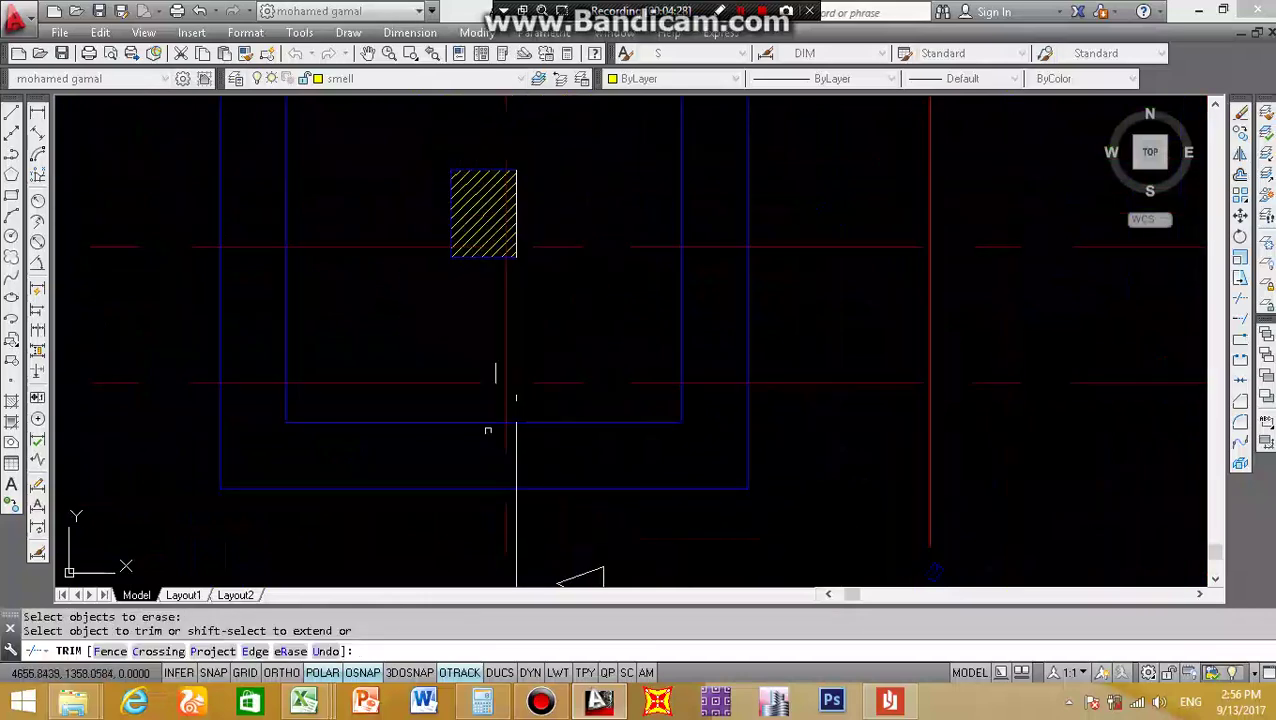
scroll(500, 405, up, 3)
- Erase two more short stray wall lines, returning to trimming afterwards
text(r)
key(Return)
drag(500, 331, 478, 378)
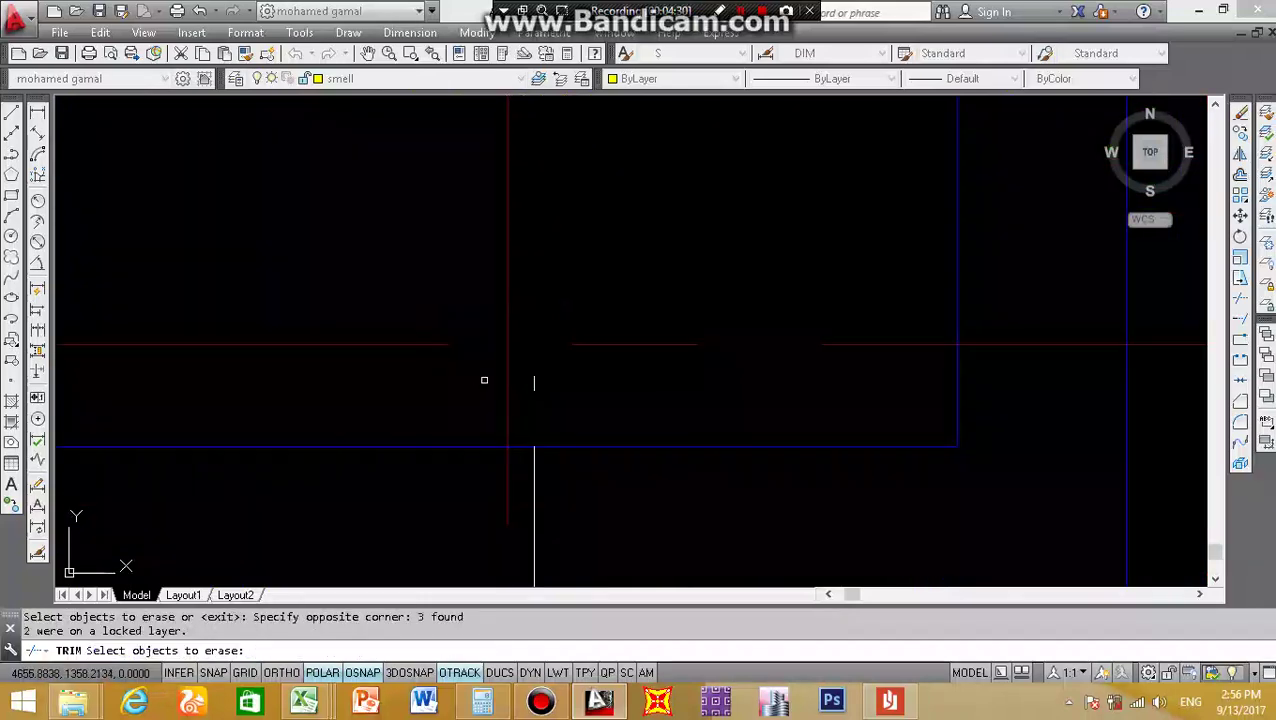
key(Return)
text(r)
key(Return)
drag(572, 362, 498, 404)
key(Return)
scroll(540, 440, down, 4)
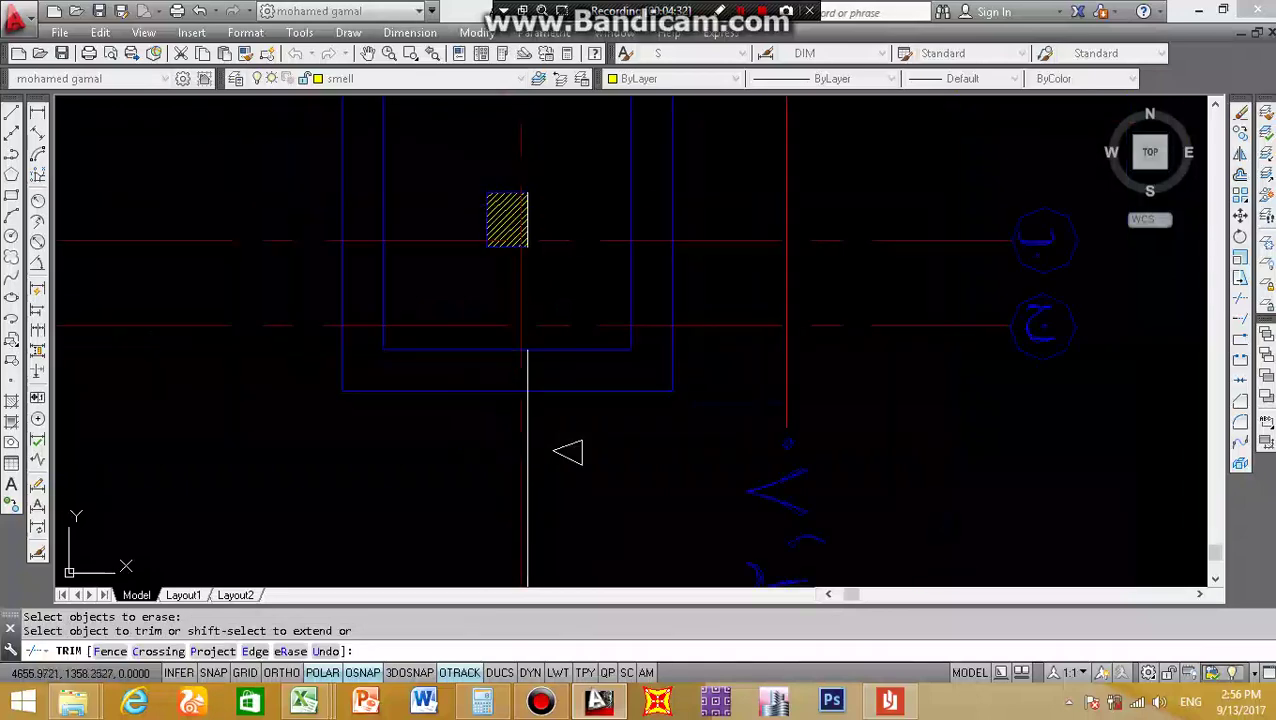
scroll(490, 510, up, 4)
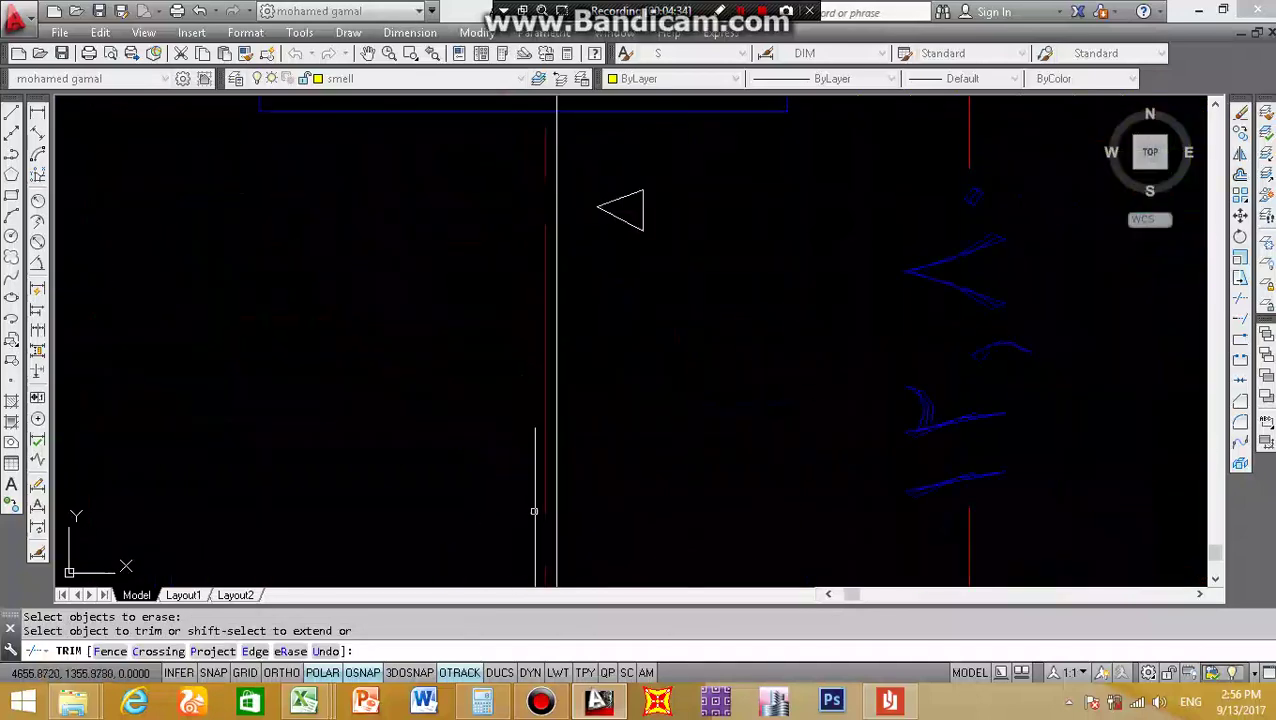
scroll(537, 160, up, 1)
scroll(530, 240, down, 3)
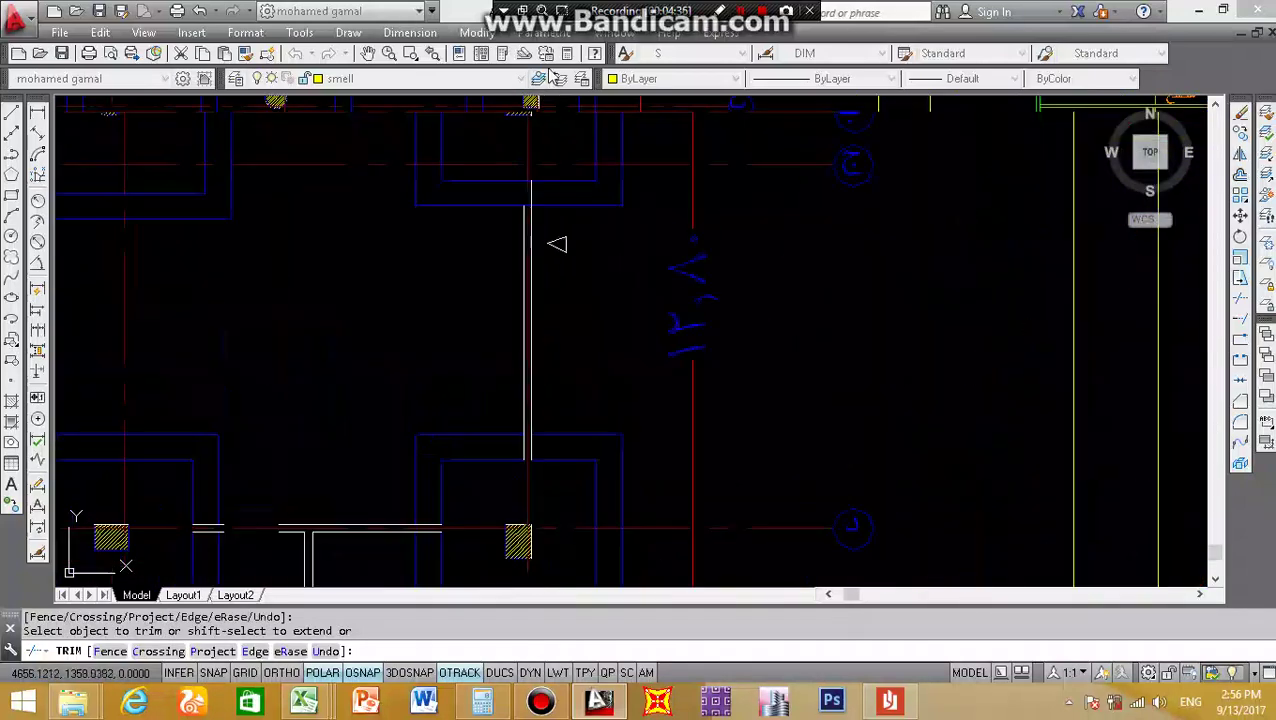
scroll(533, 303, up, 2)
scroll(533, 303, down, 2)
scroll(497, 410, up, 3)
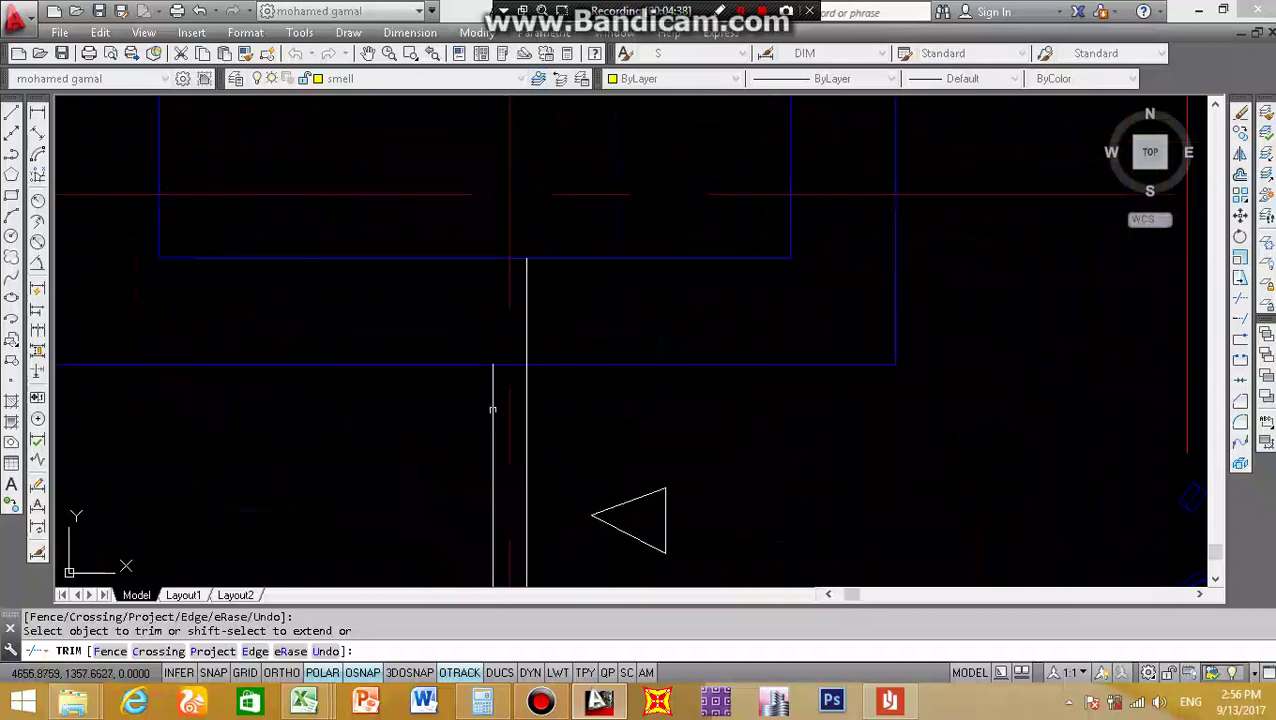
- Extend the left wall line to the footing outline and trim the lines inside it
shift+click(492, 410)
click(522, 242)
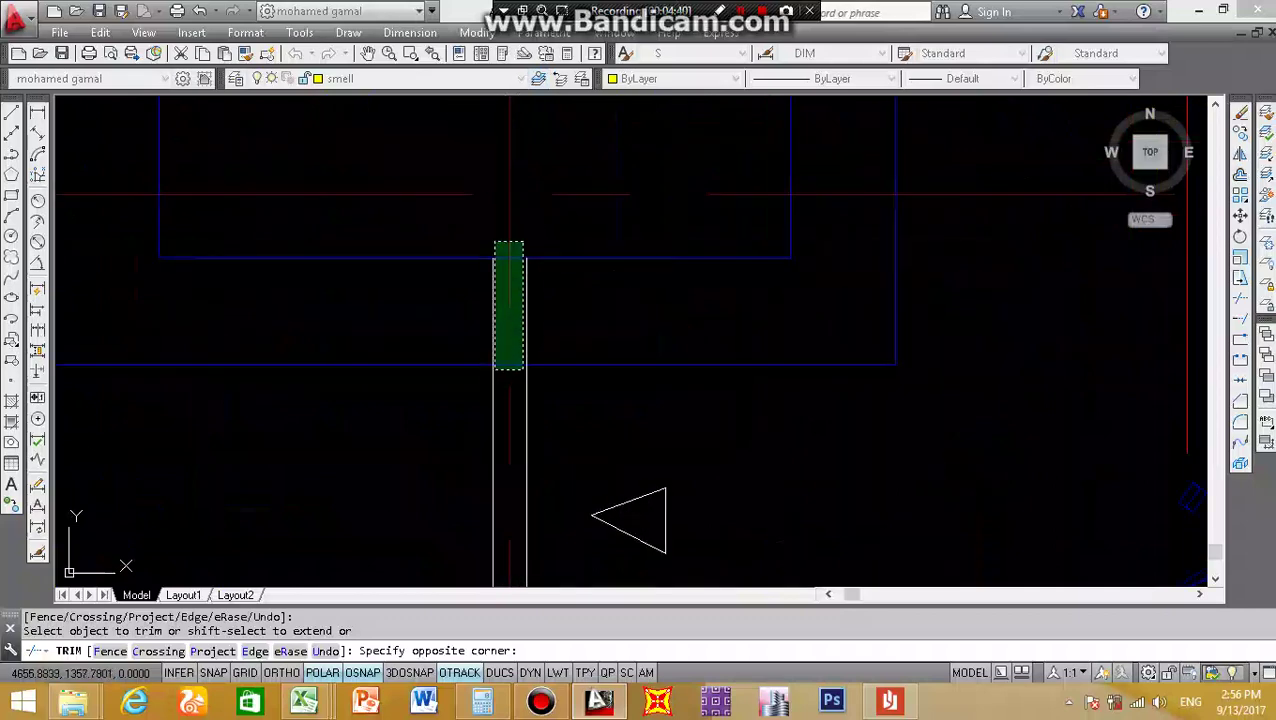
click(497, 370)
scroll(509, 238, down, 4)
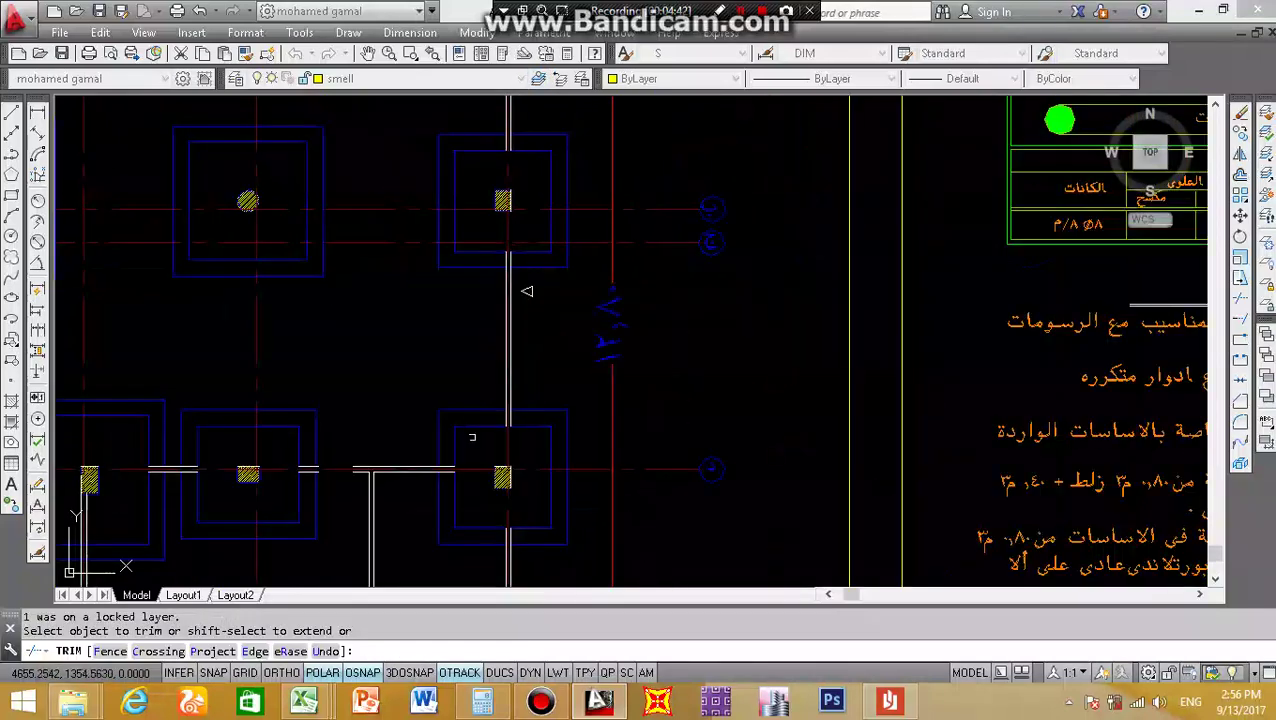
scroll(547, 399, up, 5)
scroll(547, 399, down, 5)
scroll(422, 441, up, 3)
scroll(561, 341, up, 2)
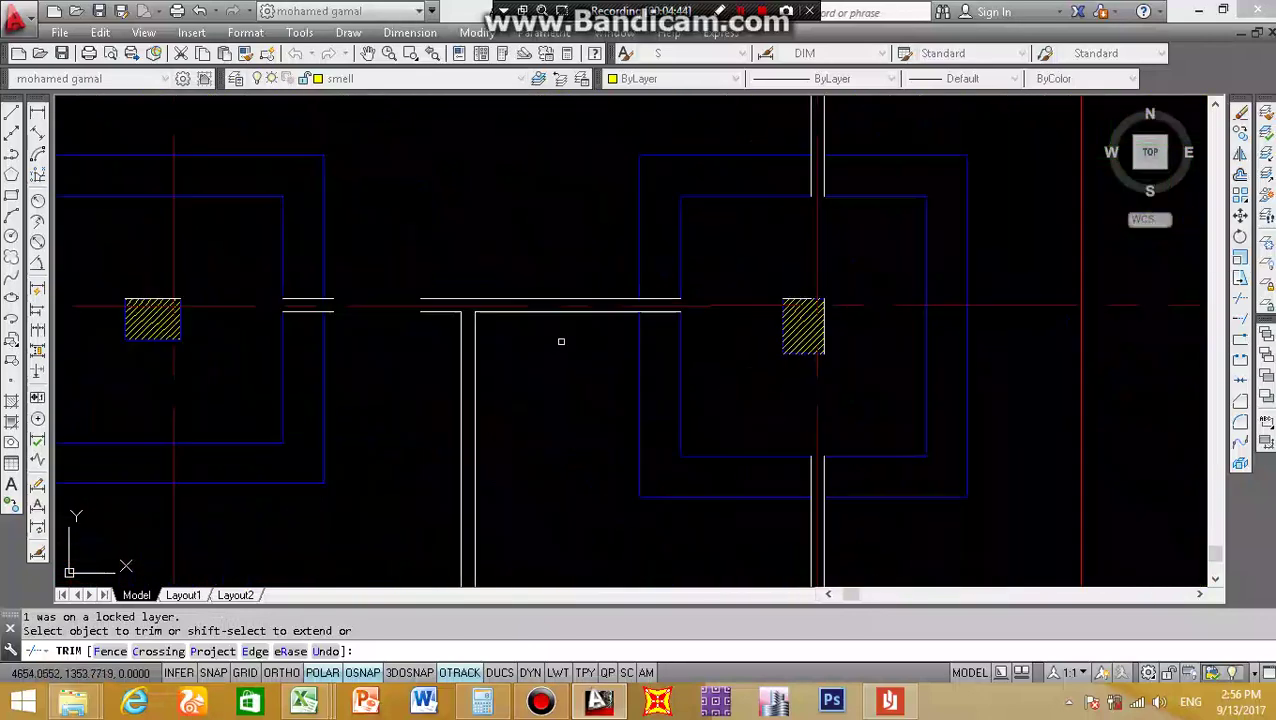
scroll(341, 297, up, 2)
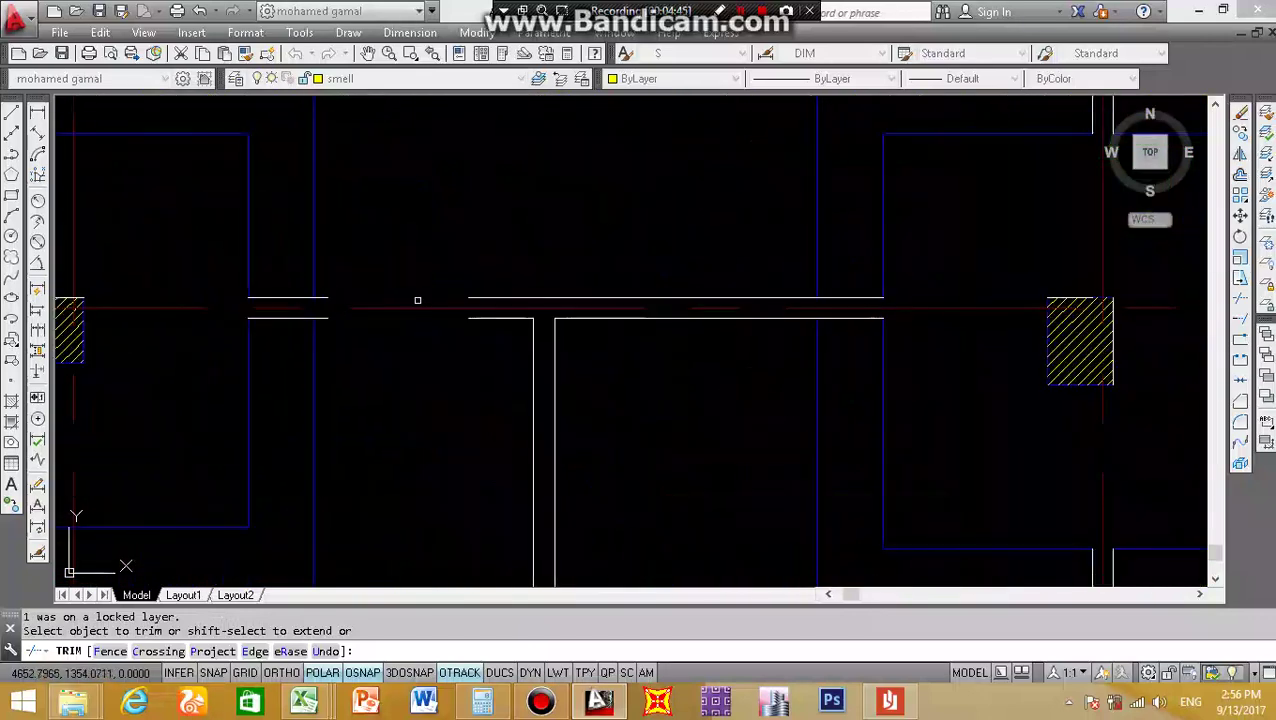
- Close the beam line gap, extending the top line and both vertical wall lines to the beam
click(482, 276)
click(400, 364)
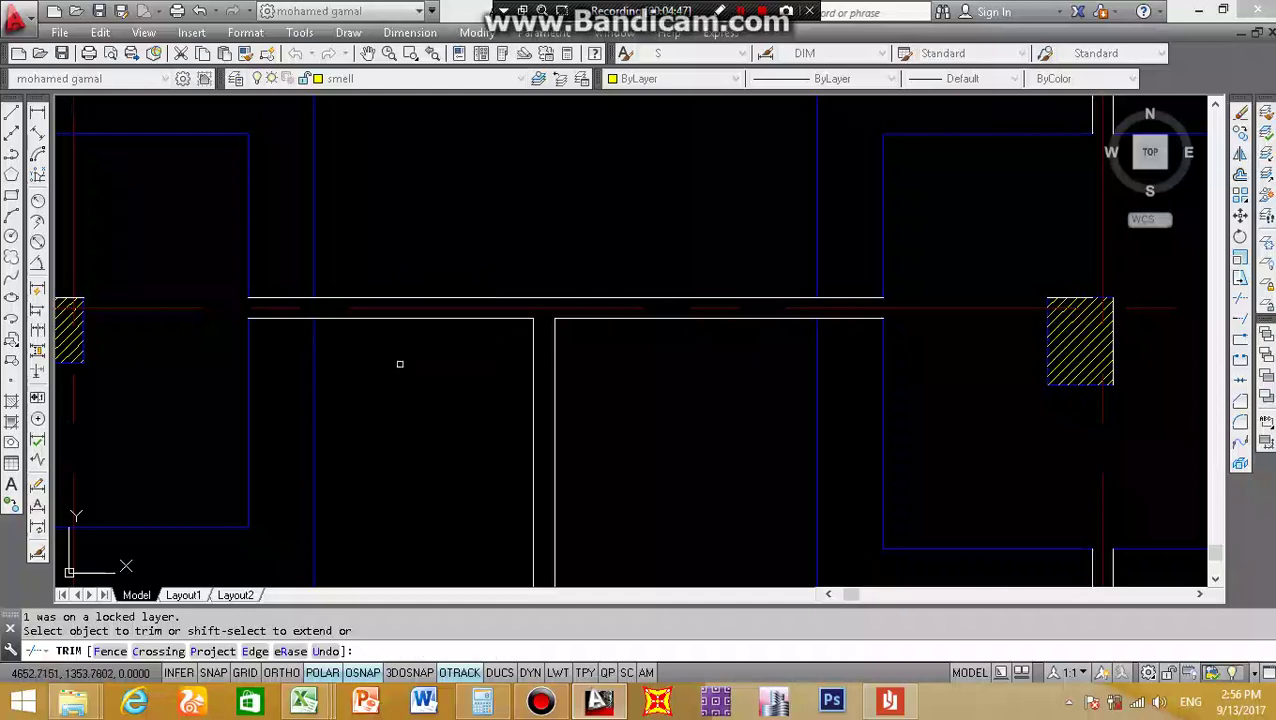
scroll(400, 360, down, 2)
scroll(427, 339, down, 1)
scroll(431, 337, up, 4)
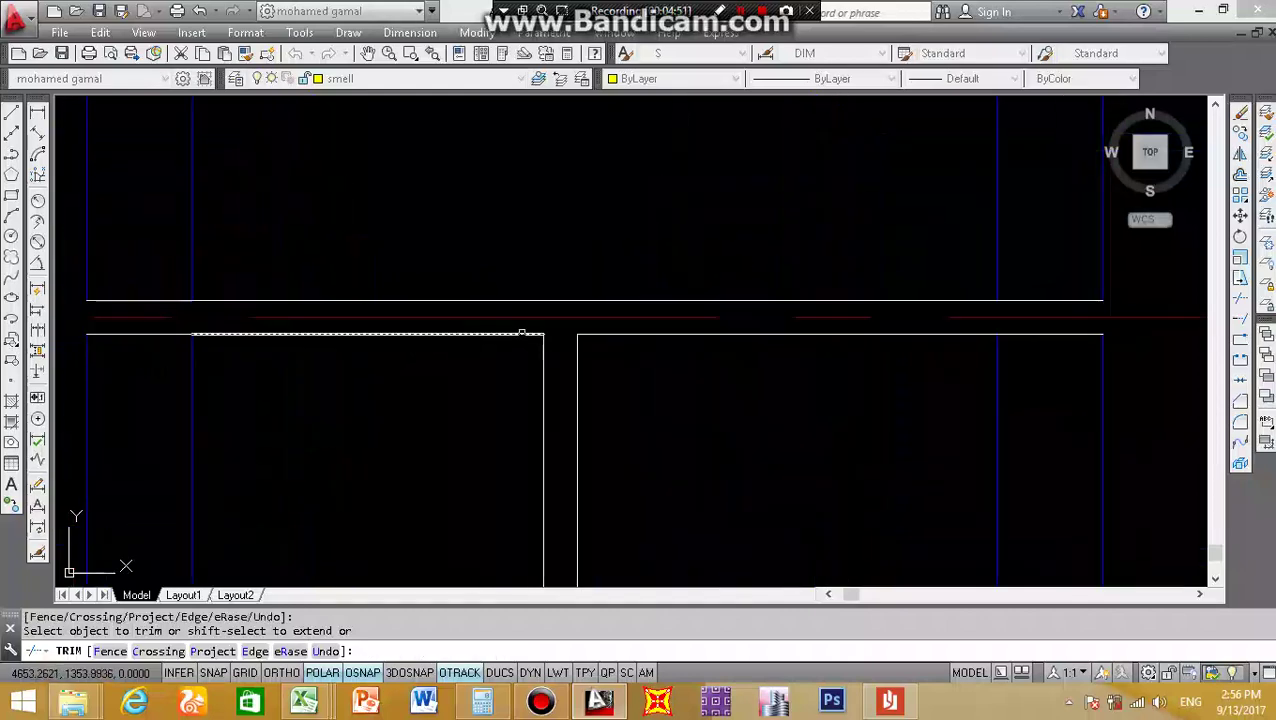
shift+click(520, 338)
scroll(452, 396, down, 4)
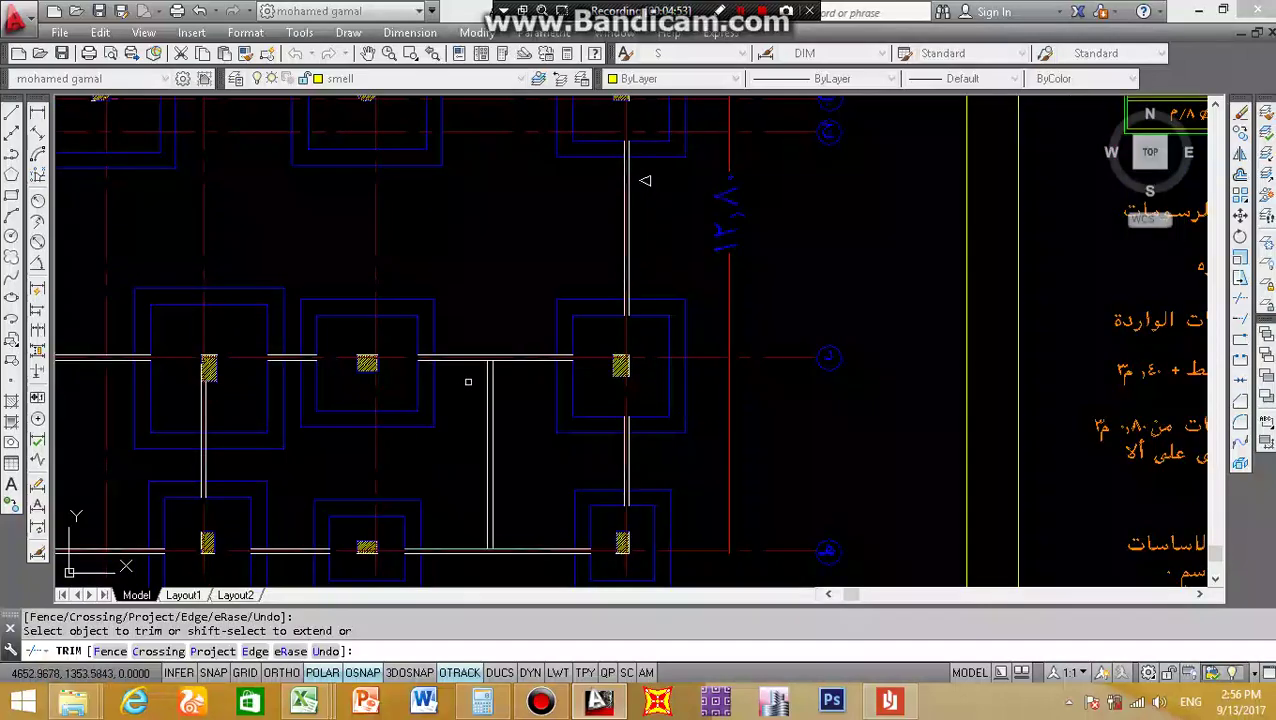
scroll(468, 381, down, 2)
scroll(468, 381, down, 2)
scroll(260, 393, up, 3)
scroll(260, 393, up, 3)
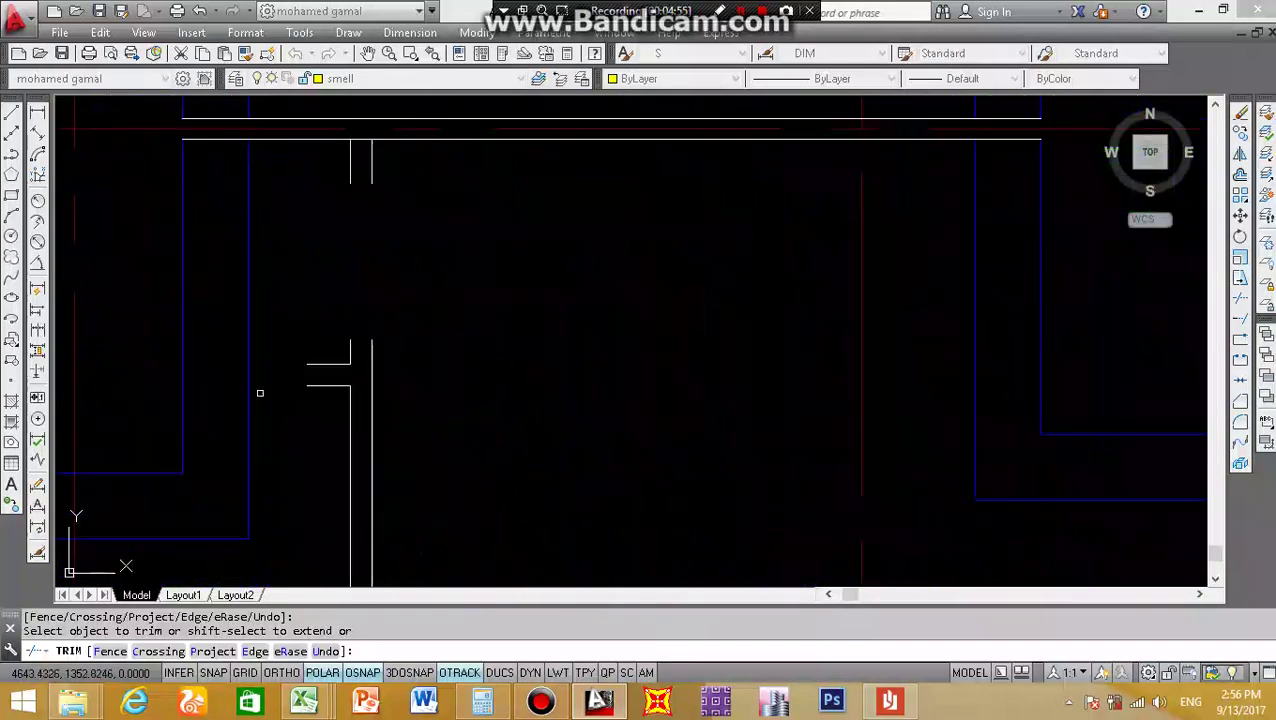
shift+click(399, 321)
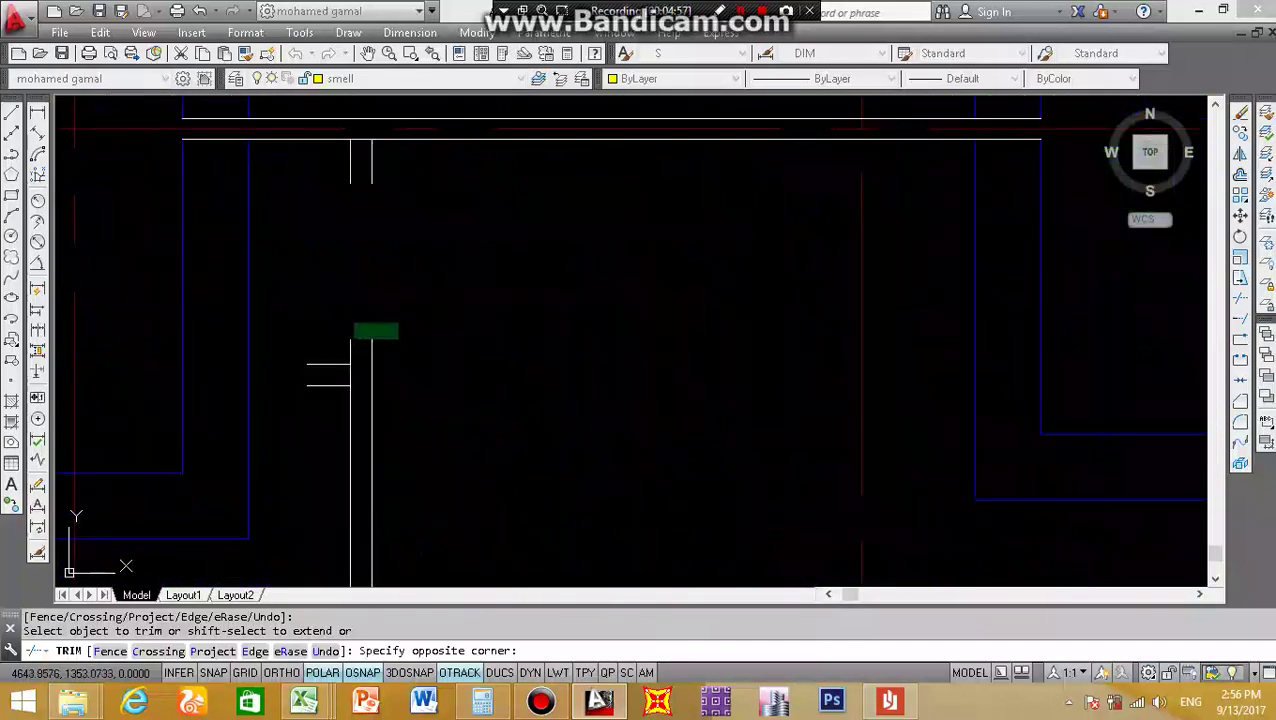